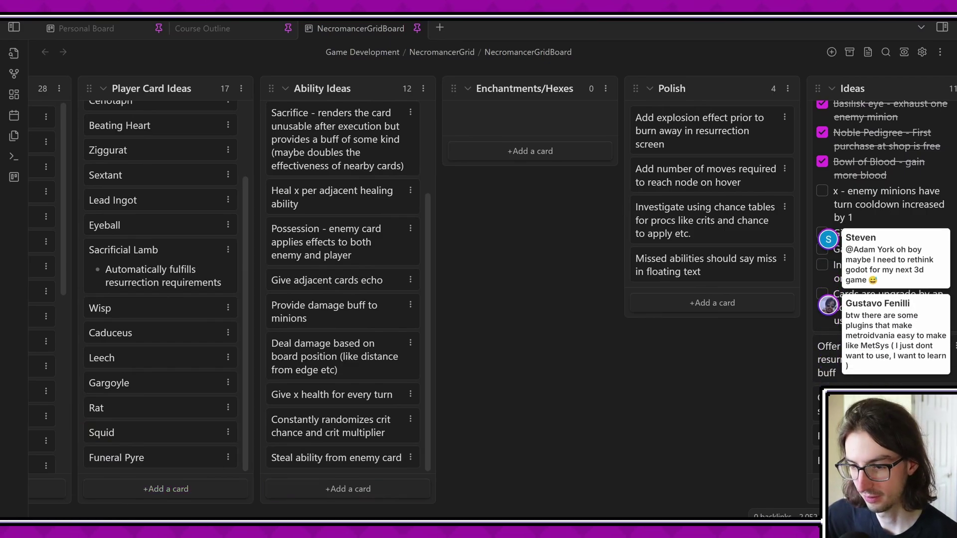
pyautogui.hscroll(-2, 479, 294)
pyautogui.scroll(2, 260, 468)
pyautogui.scroll(-2, 249, 454)
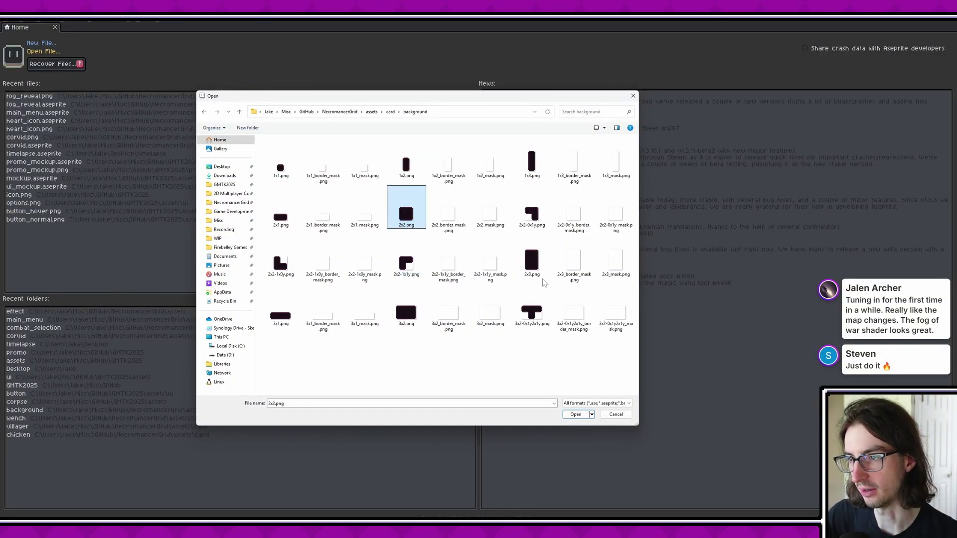
# Step: Switch to Aseprite, open the 2x3.png card background and save it as giant_squid.ase
pyautogui.click(542, 274)
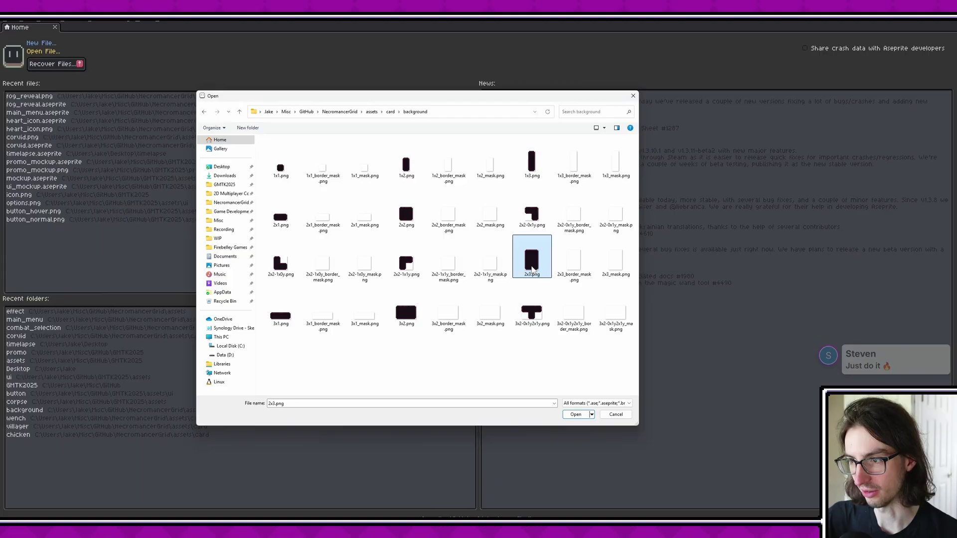
pyautogui.doubleClick(532, 270)
pyautogui.hotkey('ctrl', 'shift', 's')
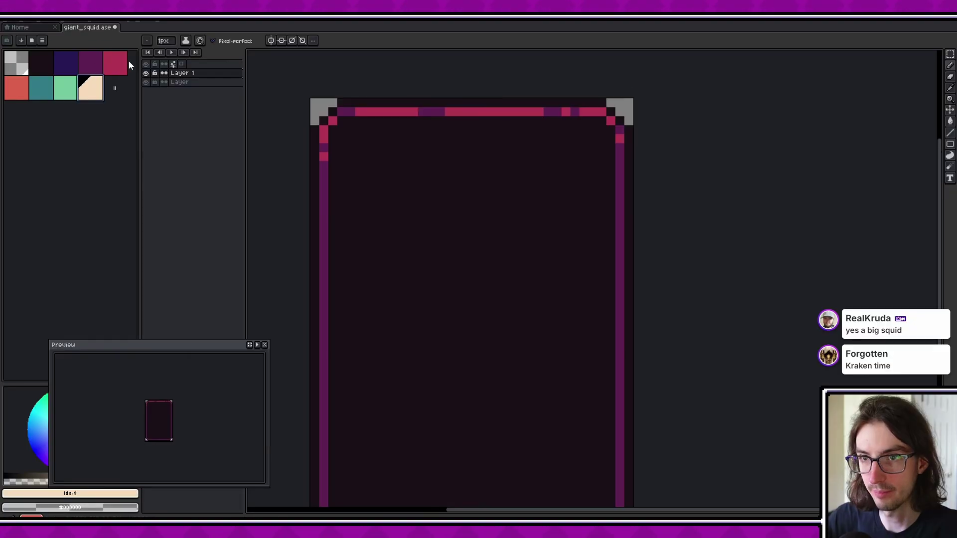
# Step: Outline the squid's long pointed mantle in crimson as a tilted closed shape in the upper half of the card
pyautogui.click(121, 63)
pyautogui.scroll(1, 474, 299)
pyautogui.scroll(-1, 404, 259)
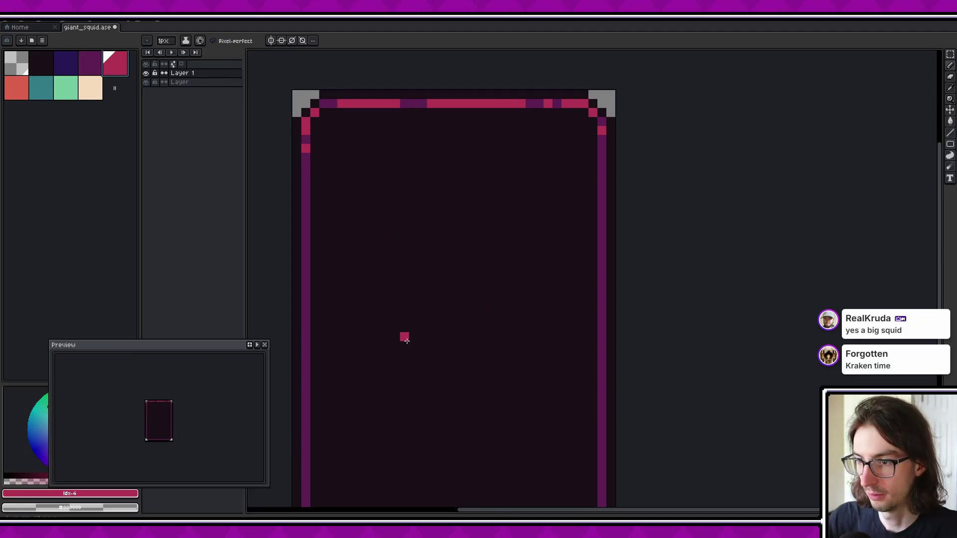
pyautogui.moveTo(407, 341)
pyautogui.mouseDown()
pyautogui.moveTo(347, 268)
pyautogui.moveTo(339, 190)
pyautogui.mouseUp()
pyautogui.hotkey('ctrl', 'z')
pyautogui.moveTo(413, 346)
pyautogui.mouseDown()
pyautogui.moveTo(380, 303)
pyautogui.moveTo(350, 146)
pyautogui.moveTo(406, 180)
pyautogui.moveTo(492, 306)
pyautogui.mouseUp()
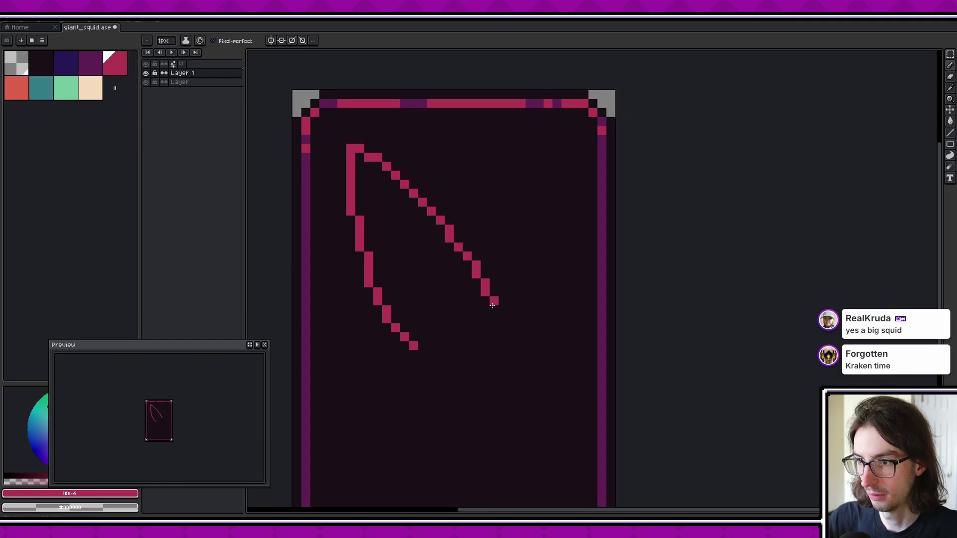
pyautogui.moveTo(413, 351); pyautogui.dragTo(497, 327)
pyautogui.moveTo(512, 247); pyautogui.dragTo(588, 241)
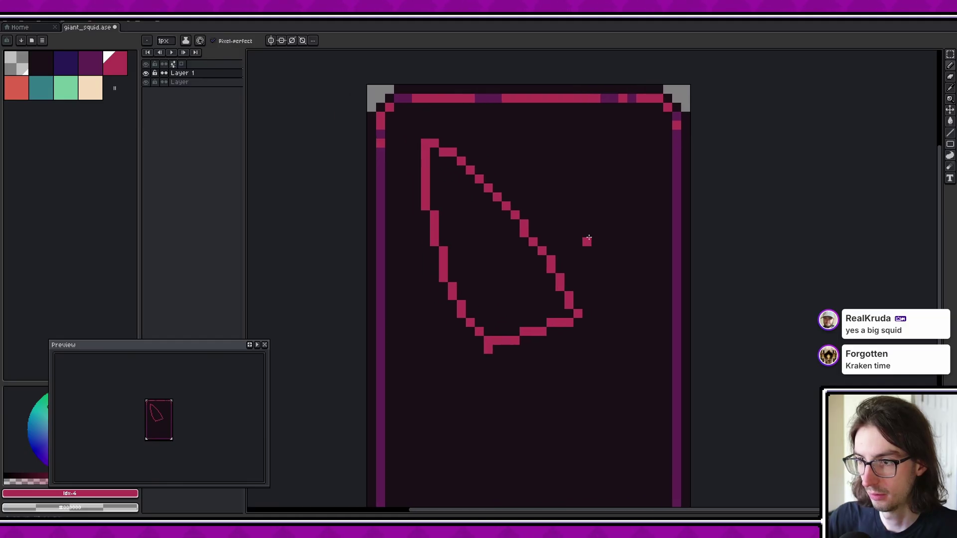
# Step: Stamp two teal eyes with a 6 px round brush below the two lower corners of the mantle
pyautogui.scroll(-1, 600, 245)
pyautogui.moveTo(594, 317); pyautogui.dragTo(543, 272)
pyautogui.scroll(2, 539, 302)
pyautogui.click(73, 65)
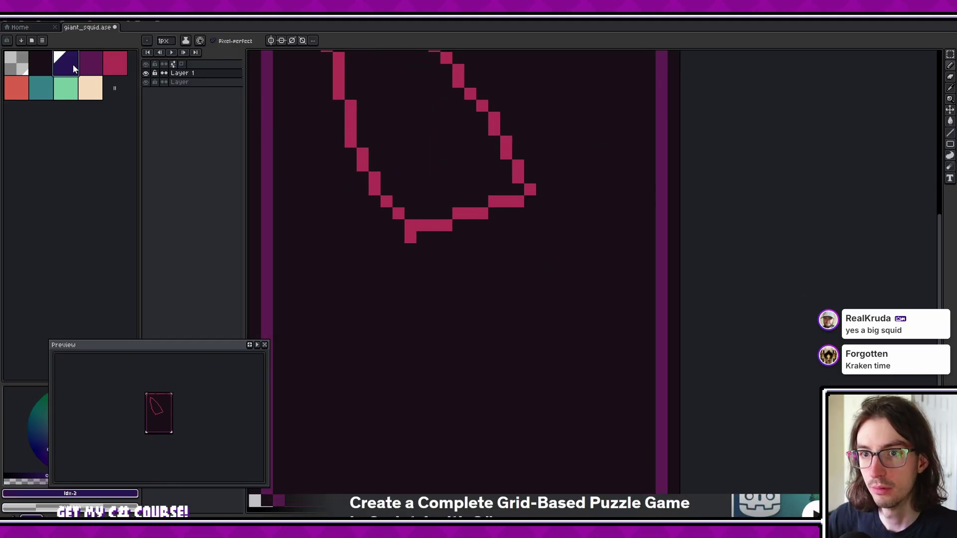
pyautogui.click(43, 87)
pyautogui.scroll(-4, 418, 254)
pyautogui.press('+')
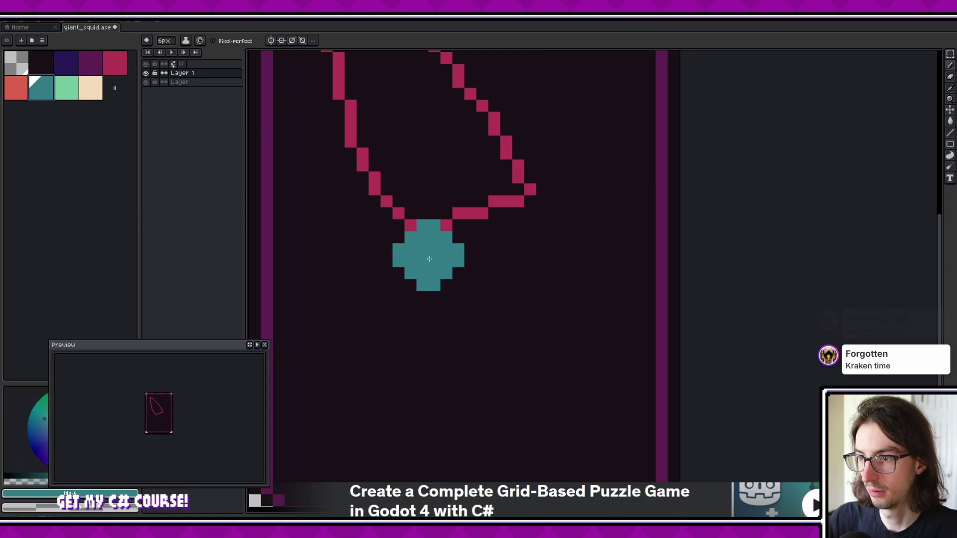
pyautogui.click(431, 256)
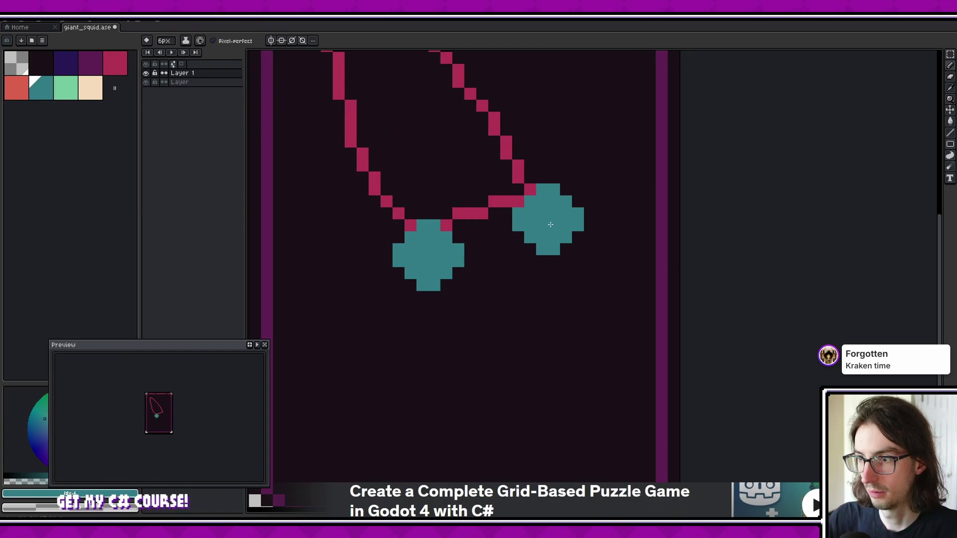
pyautogui.press('+')
pyautogui.press('-')
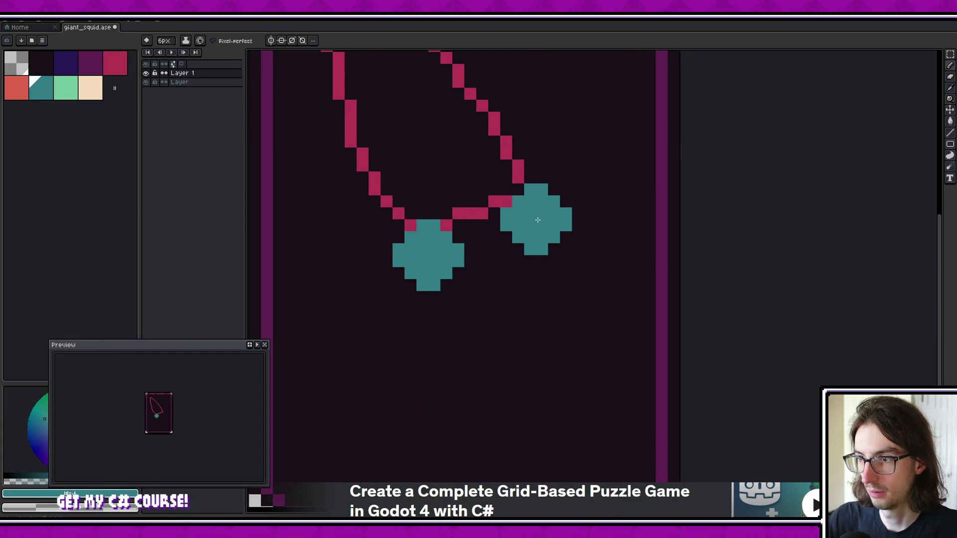
pyautogui.click(536, 217)
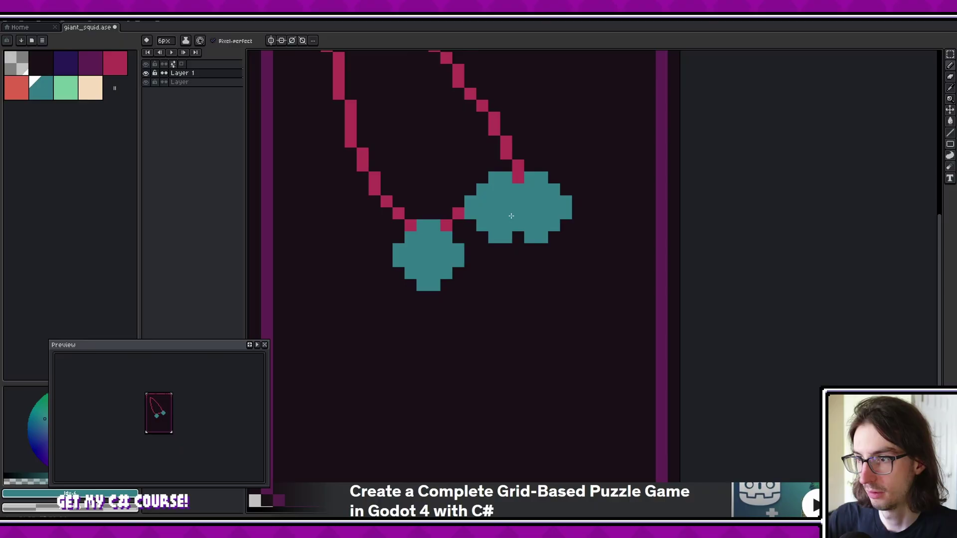
# Step: Outline the squid's head between the eyes with a 1 px crimson brush and fill it with crimson
pyautogui.press('-')
pyautogui.press('-')
pyautogui.press('-')
pyautogui.press('-')
pyautogui.press('-')
pyautogui.keyDown('alt'); pyautogui.click(498, 201); pyautogui.keyUp('alt')
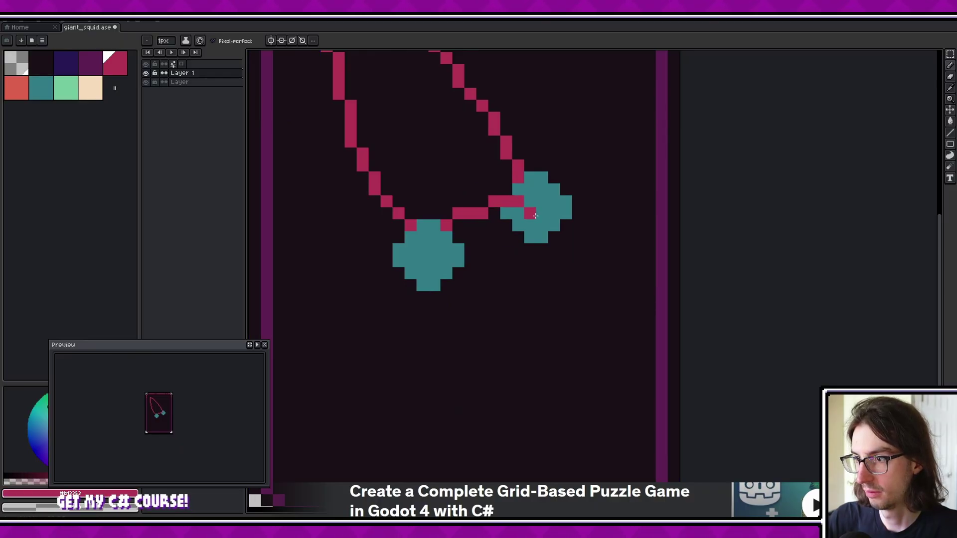
pyautogui.moveTo(535, 215)
pyautogui.mouseDown()
pyautogui.moveTo(541, 242)
pyautogui.moveTo(504, 209)
pyautogui.mouseUp()
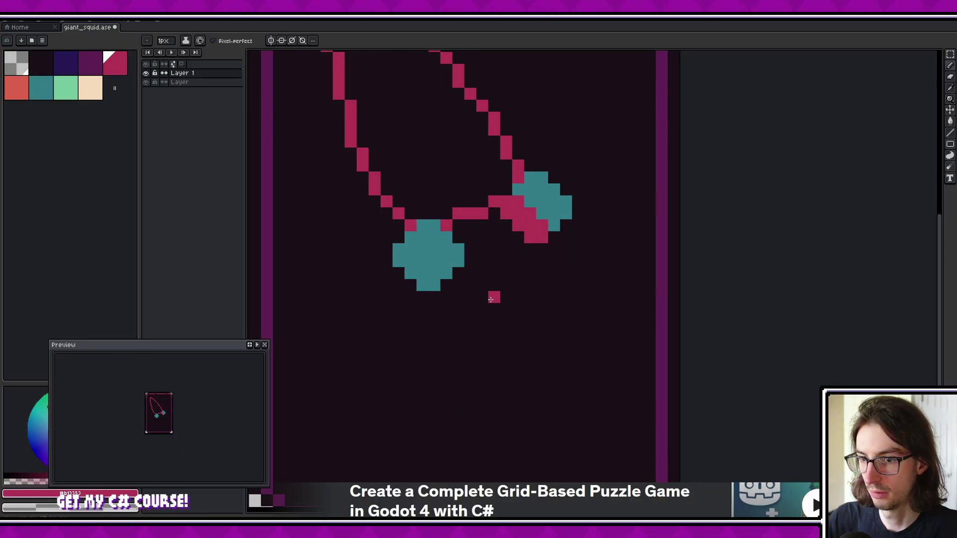
pyautogui.moveTo(507, 292)
pyautogui.mouseDown()
pyautogui.moveTo(465, 258)
pyautogui.moveTo(470, 293)
pyautogui.moveTo(464, 282)
pyautogui.moveTo(502, 311)
pyautogui.moveTo(490, 296)
pyautogui.moveTo(504, 308)
pyautogui.moveTo(524, 293)
pyautogui.moveTo(537, 267)
pyautogui.moveTo(514, 222)
pyautogui.moveTo(526, 197)
pyautogui.moveTo(544, 215)
pyautogui.moveTo(538, 360)
pyautogui.mouseUp()
pyautogui.scroll(1, 526, 198)
pyautogui.press('e')
pyautogui.scroll(-1, 588, 231)
pyautogui.press('g')
pyautogui.click(534, 289)
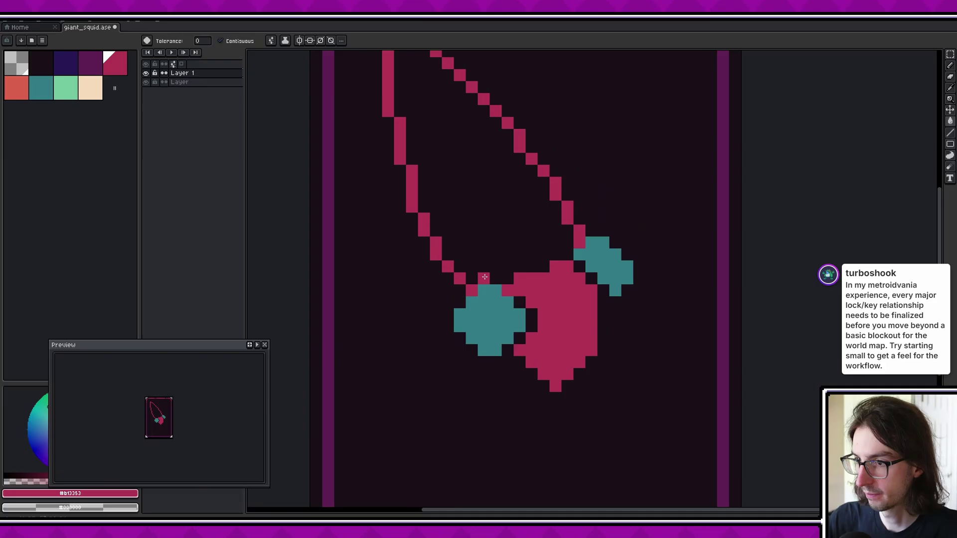
# Step: Redraw the mantle's lower edge in crimson above the head and fill the mantle with crimson
pyautogui.click(485, 277)
pyautogui.hotkey('ctrl', 'z')
pyautogui.press('b')
pyautogui.scroll(2, 499, 278)
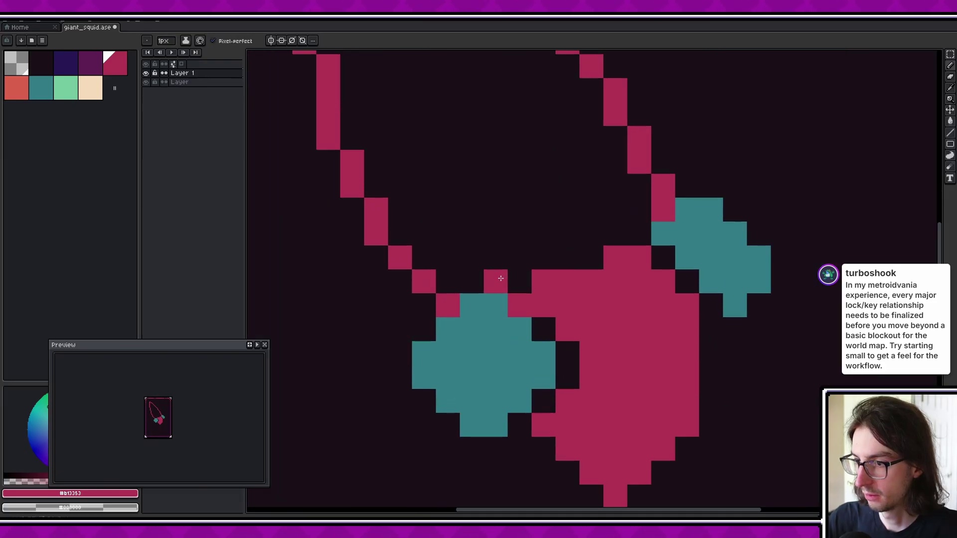
pyautogui.scroll(1, 501, 278)
pyautogui.moveTo(455, 284)
pyautogui.mouseDown()
pyautogui.moveTo(519, 220)
pyautogui.moveTo(616, 171)
pyautogui.moveTo(688, 172)
pyautogui.moveTo(690, 203)
pyautogui.moveTo(738, 174)
pyautogui.mouseUp()
pyautogui.press('g')
pyautogui.click(427, 165)
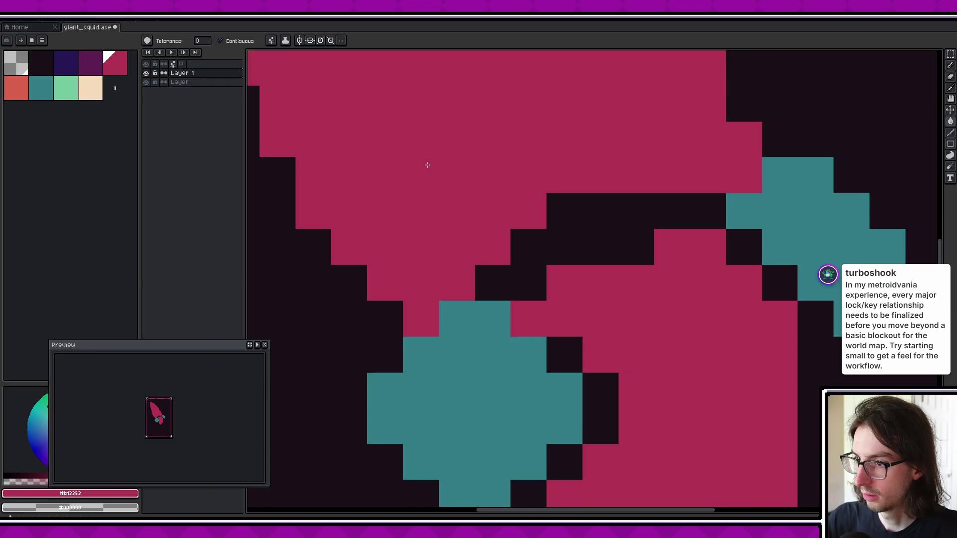
# Step: Erase stray crimson pixels along the gap between the mantle's lower edge and the head
pyautogui.press('b')
pyautogui.rightClick(420, 319)
pyautogui.rightClick(456, 283)
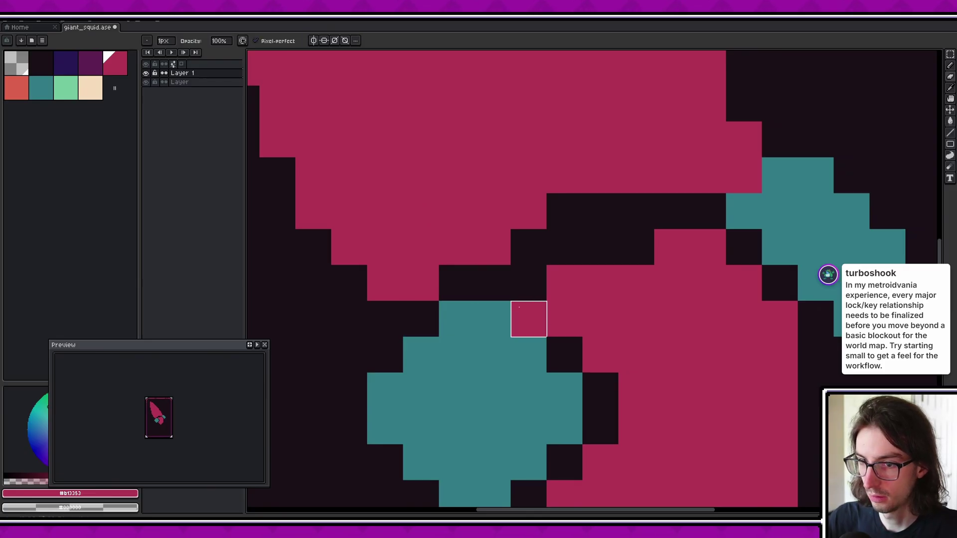
pyautogui.rightClick(672, 247)
pyautogui.rightClick(708, 247)
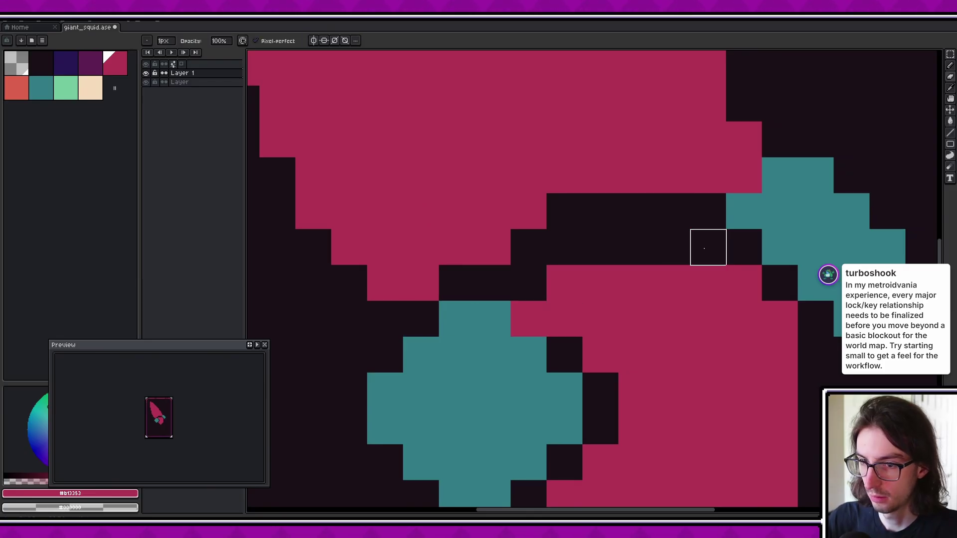
pyautogui.moveTo(683, 303); pyautogui.dragTo(686, 286)
pyautogui.rightClick(496, 231)
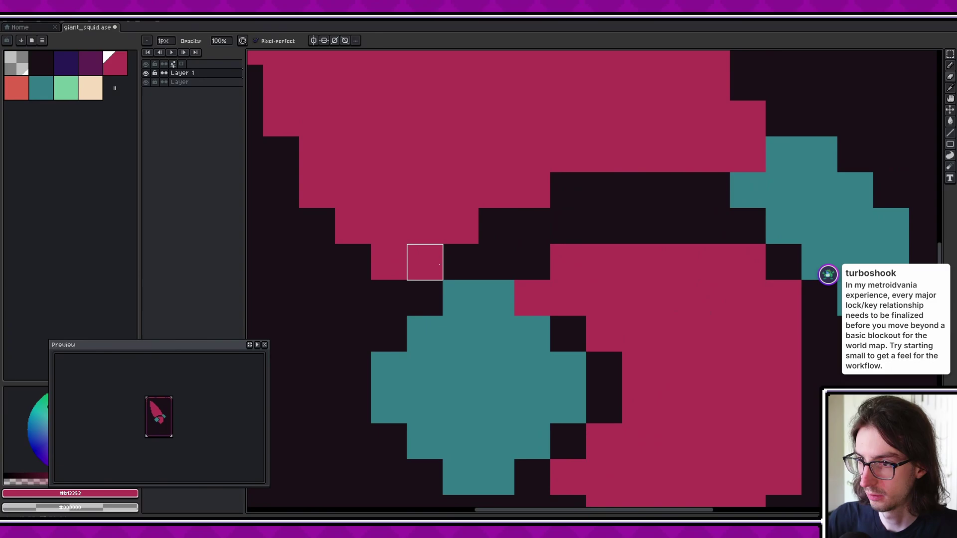
pyautogui.rightClick(423, 267)
# Step: Draw an arrow-shaped fin outline in crimson at the mantle's tip and fill it
pyautogui.hscroll(1, 586, 261)
pyautogui.scroll(-3, 626, 346)
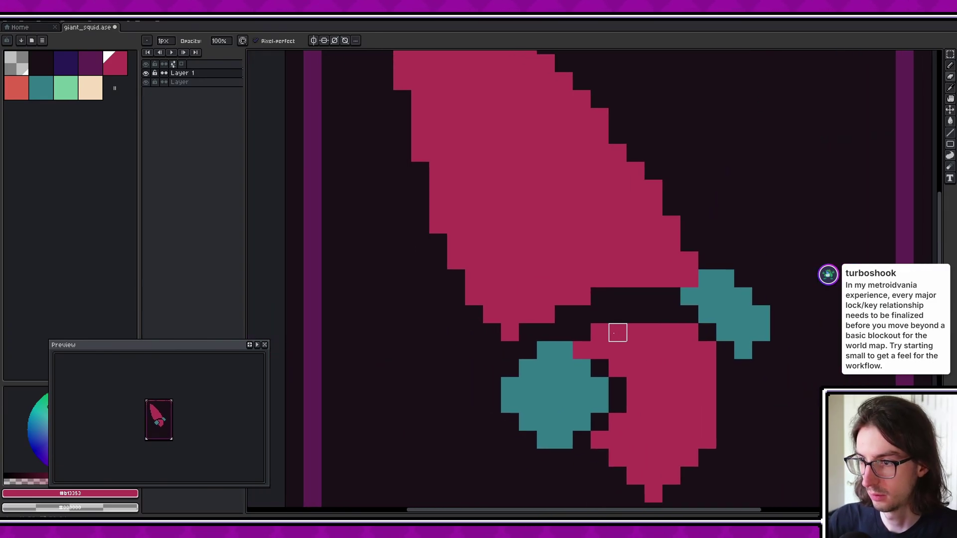
pyautogui.scroll(-3, 617, 331)
pyautogui.scroll(3, 579, 227)
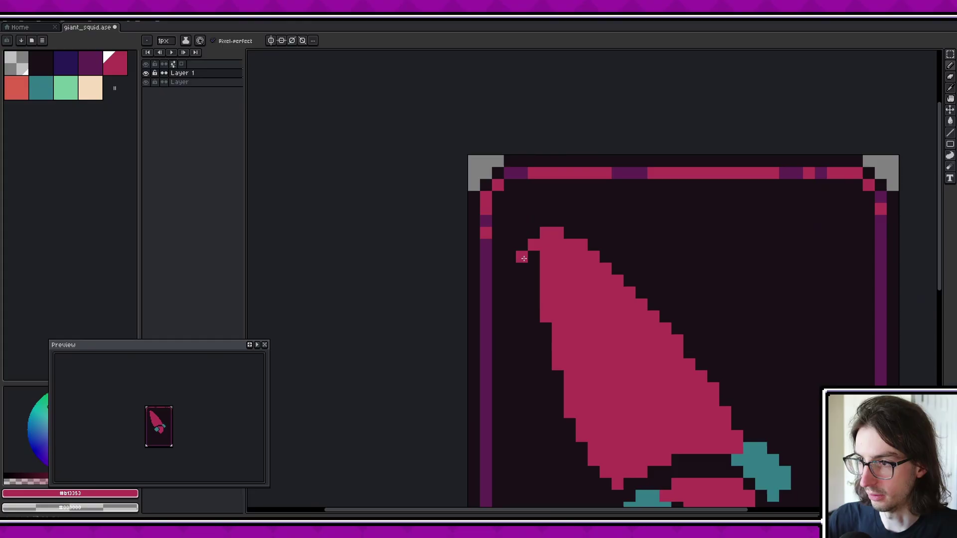
pyautogui.moveTo(524, 258)
pyautogui.mouseDown()
pyautogui.moveTo(519, 202)
pyautogui.moveTo(583, 215)
pyautogui.mouseUp()
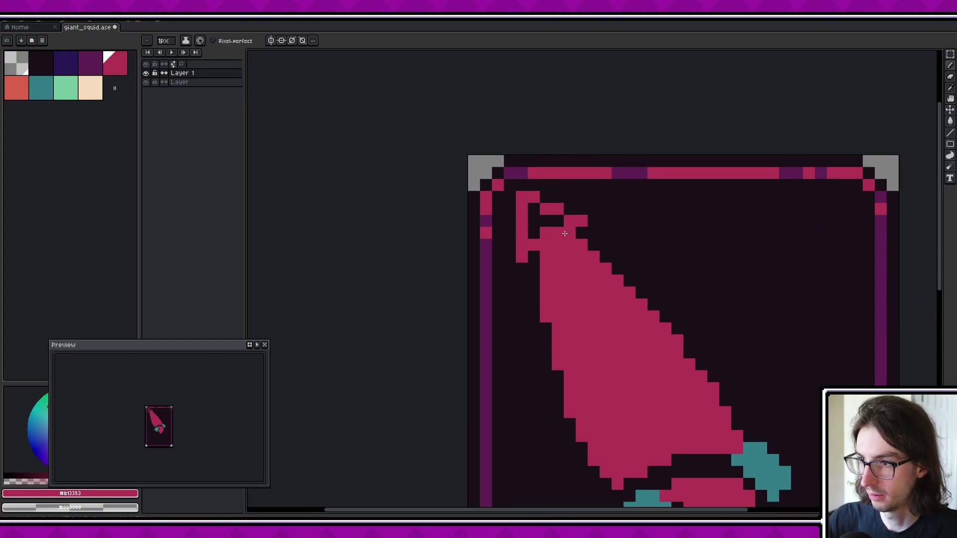
pyautogui.press('g')
pyautogui.click(534, 224)
# Step: Erase pixels beneath the fin to open a dark gap between it and the mantle
pyautogui.scroll(2, 553, 250)
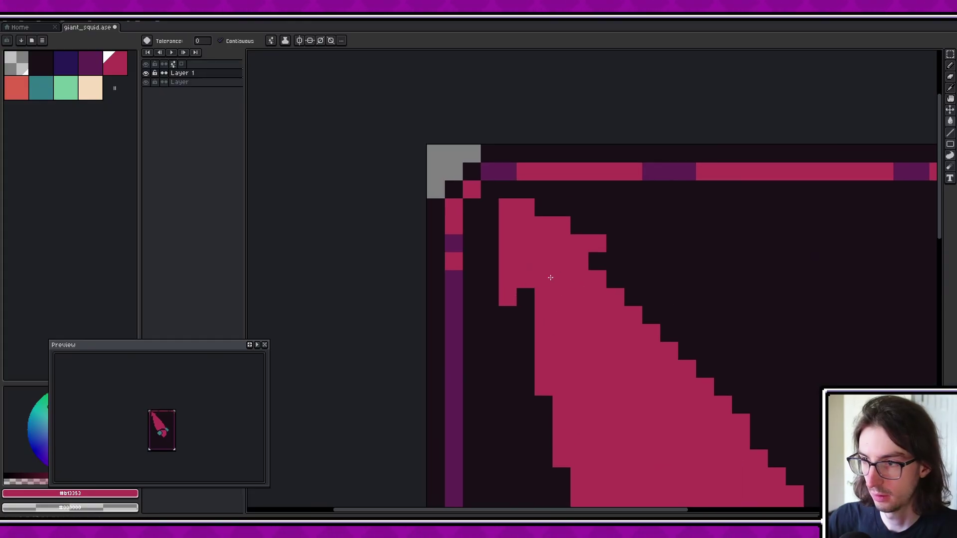
pyautogui.press('e')
pyautogui.click(543, 297)
pyautogui.click(561, 279)
pyautogui.click(597, 279)
pyautogui.hotkey('ctrl', 'z')
pyautogui.click(579, 280)
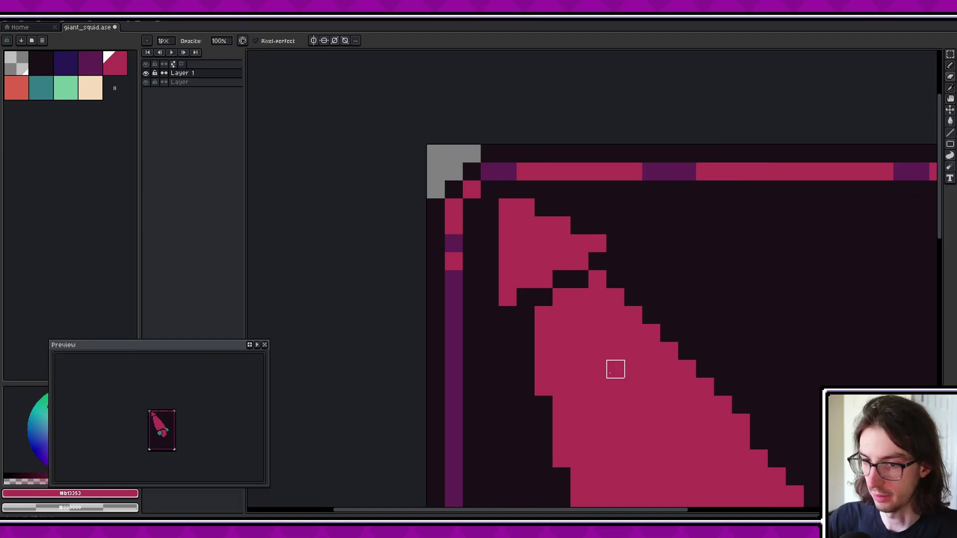
# Step: Refine the gap under the fin by erasing a fin pixel and adding a crimson pixel to the mantle's top edge
pyautogui.moveTo(661, 399); pyautogui.dragTo(598, 354)
pyautogui.click(480, 236)
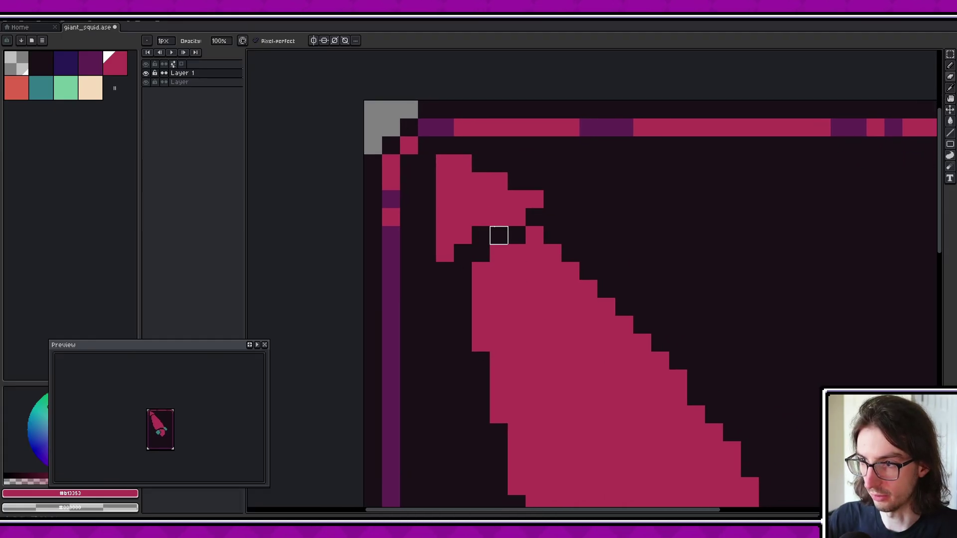
pyautogui.click(498, 218)
pyautogui.hotkey('ctrl', 'z')
pyautogui.press('b')
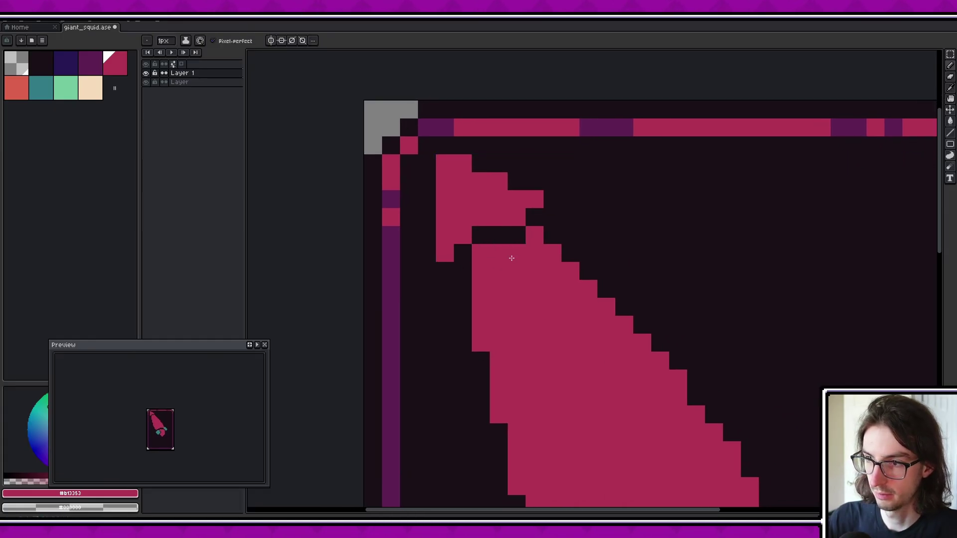
pyautogui.moveTo(553, 362); pyautogui.dragTo(553, 354)
pyautogui.press('e')
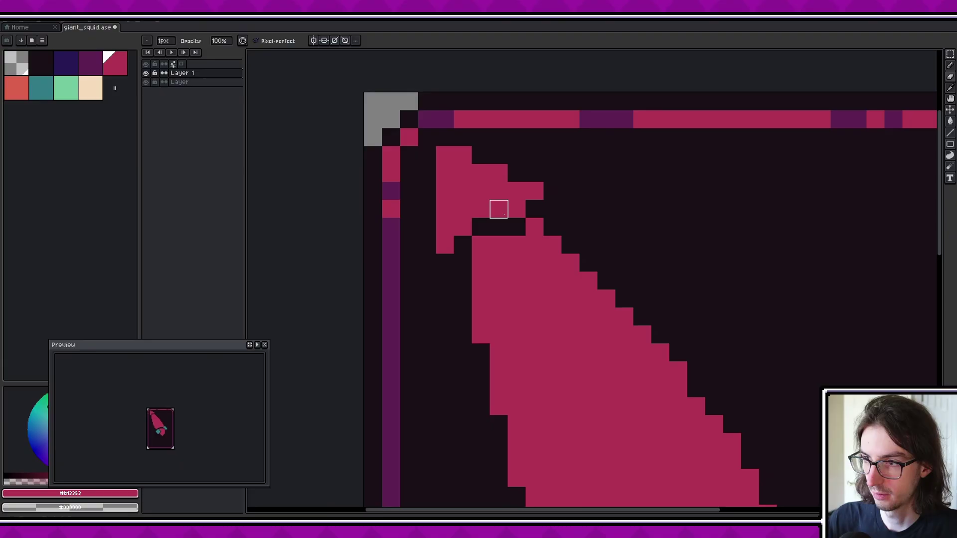
pyautogui.click(516, 209)
pyautogui.press('b')
pyautogui.click(523, 225)
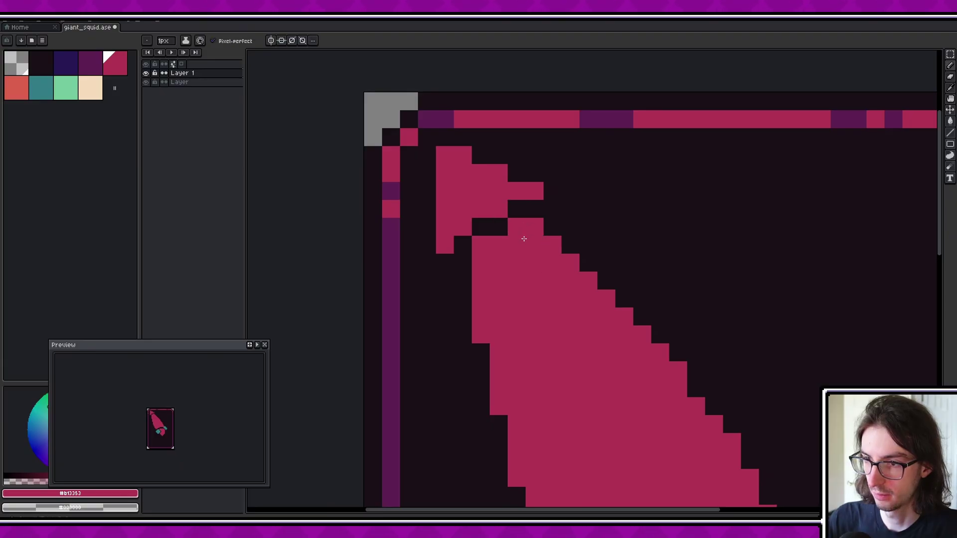
# Step: Erase around the head to narrow the left eye, trim the head's base and remove the right eye
pyautogui.moveTo(497, 336)
pyautogui.mouseDown()
pyautogui.moveTo(490, 296)
pyautogui.moveTo(528, 293)
pyautogui.moveTo(401, 107)
pyautogui.mouseUp()
pyautogui.scroll(-1, 528, 293)
pyautogui.press('e')
pyautogui.moveTo(565, 244)
pyautogui.mouseDown()
pyautogui.moveTo(569, 231)
pyautogui.moveTo(566, 254)
pyautogui.moveTo(577, 229)
pyautogui.moveTo(603, 256)
pyautogui.mouseUp()
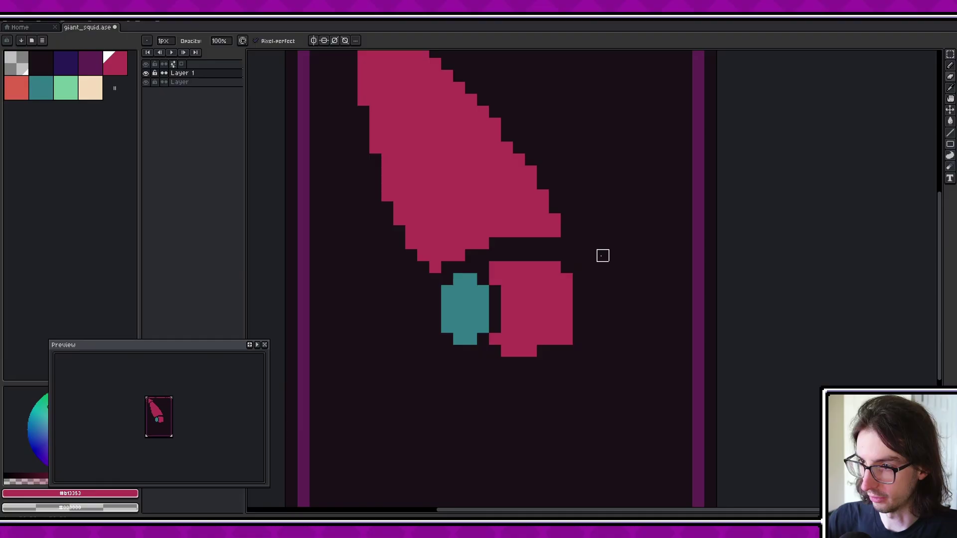
# Step: Recreate the right eye as a narrow, partly hidden teal shape beside the head
pyautogui.keyDown('alt'); pyautogui.click(471, 292); pyautogui.keyUp('alt')
pyautogui.press('m')
pyautogui.moveTo(440, 273); pyautogui.dragTo(626, 297)
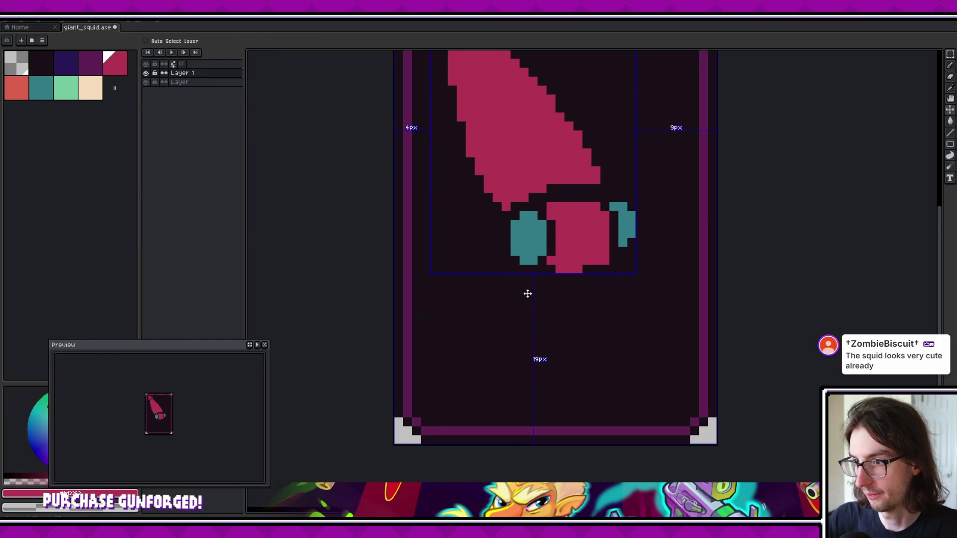
# Step: Draw a thick wavy crimson tentacle curving from below the left eye toward the card's left border
pyautogui.moveTo(533, 287)
pyautogui.mouseDown()
pyautogui.moveTo(504, 305)
pyautogui.moveTo(481, 273)
pyautogui.moveTo(455, 274)
pyautogui.moveTo(445, 297)
pyautogui.moveTo(449, 339)
pyautogui.moveTo(433, 322)
pyautogui.moveTo(442, 299)
pyautogui.mouseUp()
pyautogui.hotkey('ctrl', 'z')
pyautogui.press('-')
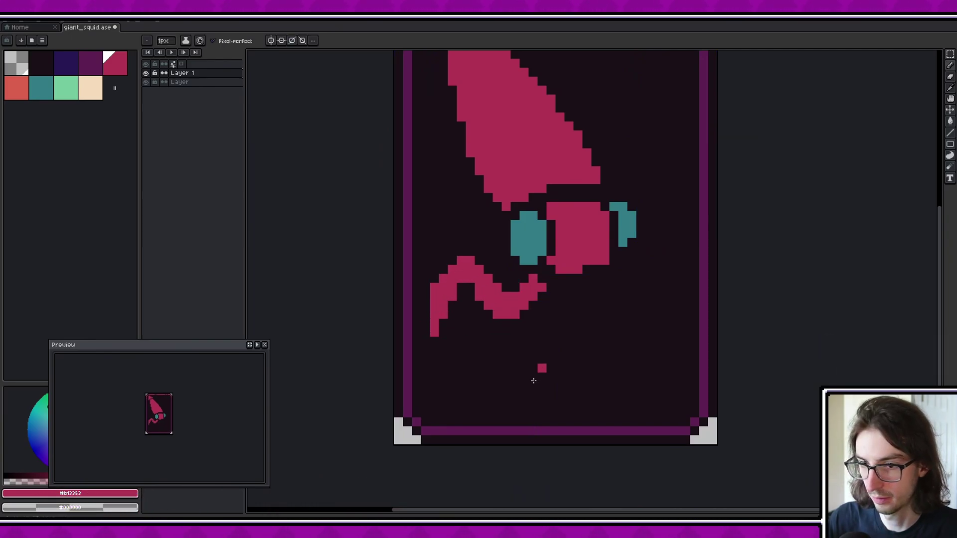
pyautogui.moveTo(534, 380); pyautogui.dragTo(529, 349)
pyautogui.scroll(2, 457, 283)
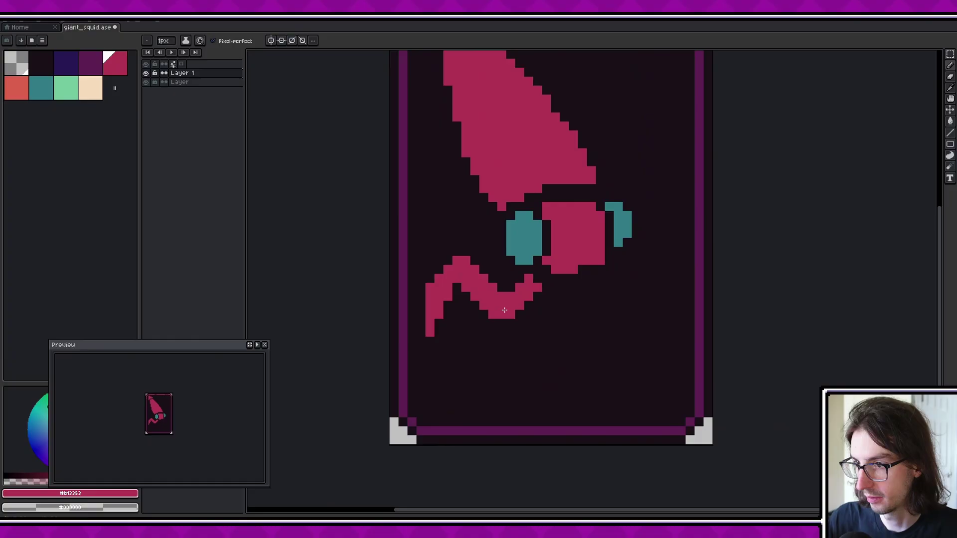
pyautogui.moveTo(542, 298); pyautogui.dragTo(519, 313)
# Step: Refine the tentacle's inner bend with the dark background color and pick crimson again for drawing
pyautogui.moveTo(538, 364)
pyautogui.mouseDown()
pyautogui.moveTo(487, 338)
pyautogui.moveTo(548, 379)
pyautogui.moveTo(581, 372)
pyautogui.moveTo(583, 345)
pyautogui.mouseUp()
pyautogui.press('e')
pyautogui.press('b')
pyautogui.hotkey('ctrl', 'z')
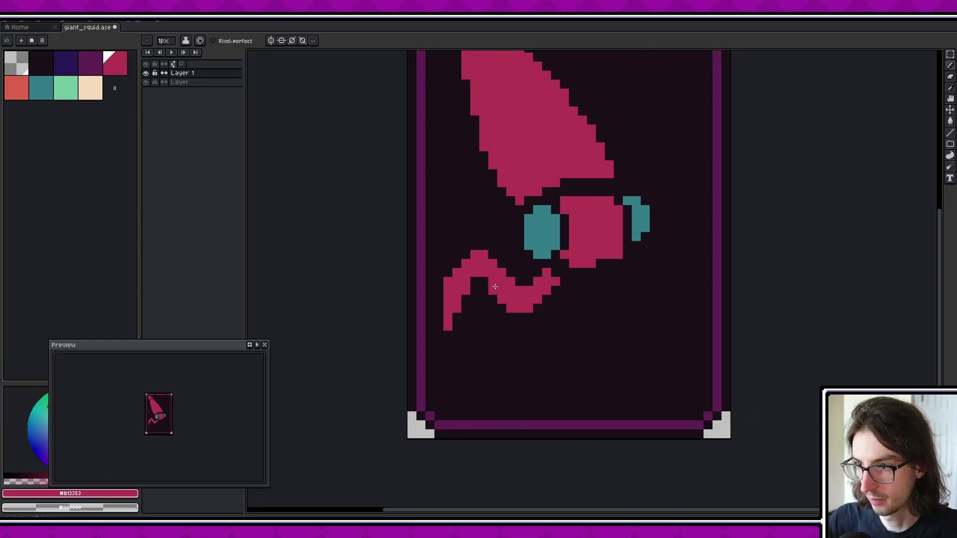
pyautogui.hotkey('ctrl', 'y')
pyautogui.click(475, 282)
pyautogui.keyDown('alt'); pyautogui.click(486, 282); pyautogui.keyUp('alt')
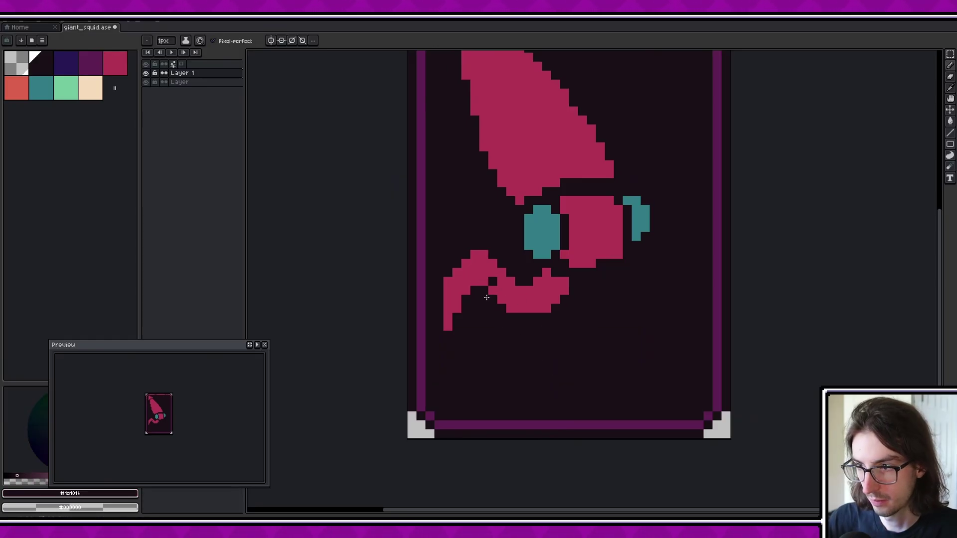
pyautogui.moveTo(541, 350); pyautogui.dragTo(505, 323)
pyautogui.scroll(1, 527, 274)
pyautogui.moveTo(529, 277); pyautogui.dragTo(481, 363)
pyautogui.keyDown('alt'); pyautogui.click(548, 311); pyautogui.keyUp('alt')
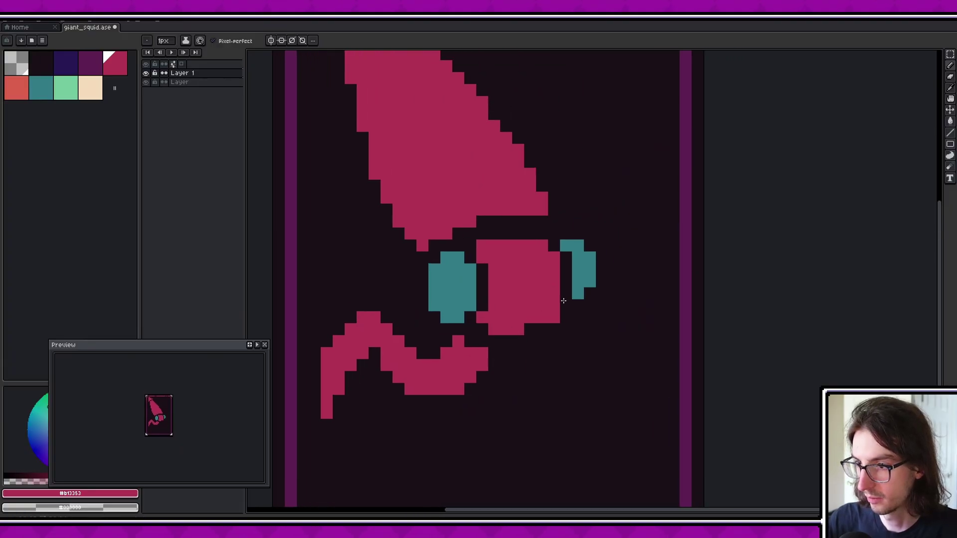
pyautogui.scroll(3, 563, 301)
pyautogui.hscroll(3, 563, 301)
pyautogui.moveTo(519, 281)
pyautogui.mouseDown()
pyautogui.moveTo(555, 215)
pyautogui.moveTo(530, 97)
pyautogui.mouseUp()
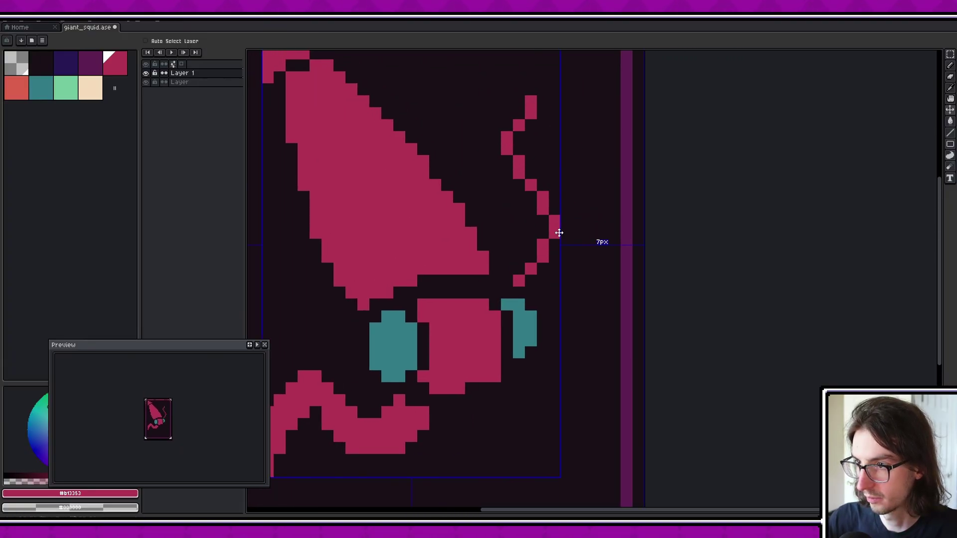
pyautogui.hotkey('ctrl', 'z')
pyautogui.scroll(-2, 529, 353)
pyautogui.hscroll(-2, 529, 353)
pyautogui.press('+')
pyautogui.press('+')
pyautogui.press('+')
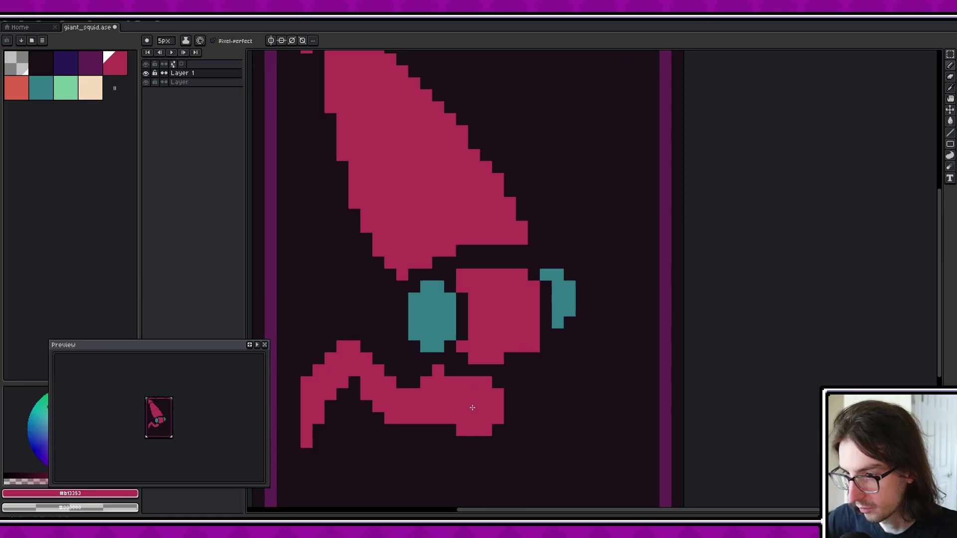
pyautogui.scroll(3, 569, 259)
pyautogui.hscroll(1, 568, 260)
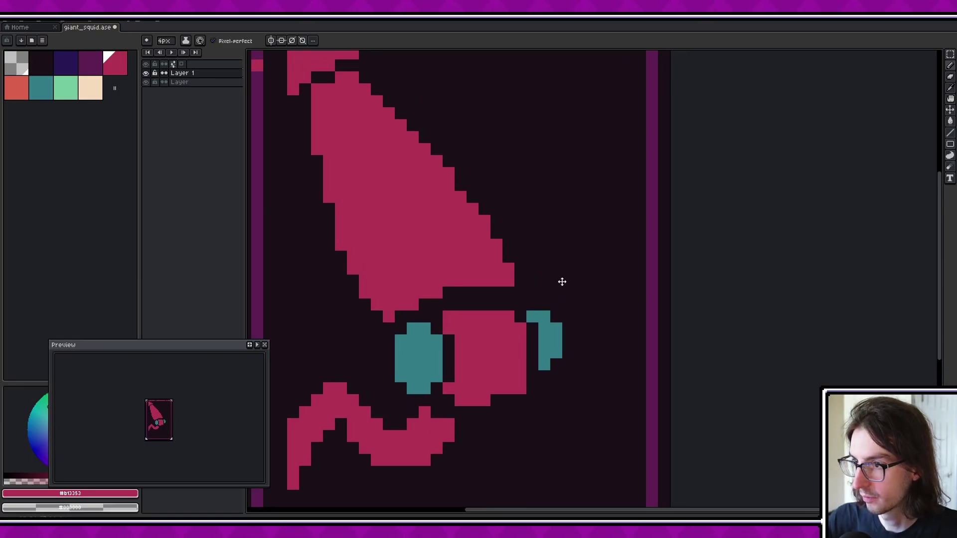
pyautogui.moveTo(539, 294); pyautogui.dragTo(573, 122)
pyautogui.hotkey('ctrl', 'z')
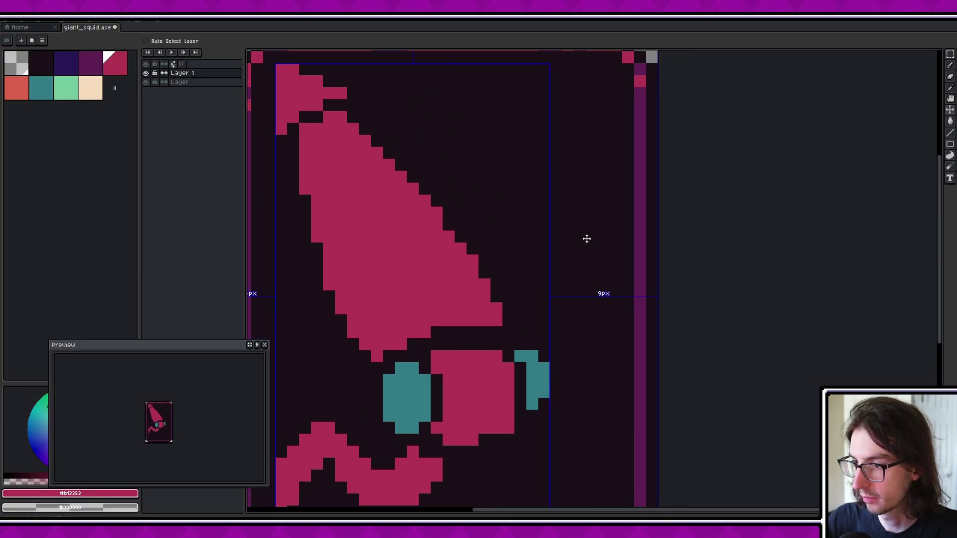
# Step: Draw a thick crimson tentacle with a 2 px brush, rising from above the right eye and bending toward the card's upper-right corner
pyautogui.press('-')
pyautogui.press('-')
pyautogui.moveTo(539, 327)
pyautogui.mouseDown()
pyautogui.moveTo(528, 233)
pyautogui.moveTo(550, 178)
pyautogui.moveTo(600, 129)
pyautogui.moveTo(535, 227)
pyautogui.moveTo(550, 333)
pyautogui.moveTo(548, 250)
pyautogui.mouseUp()
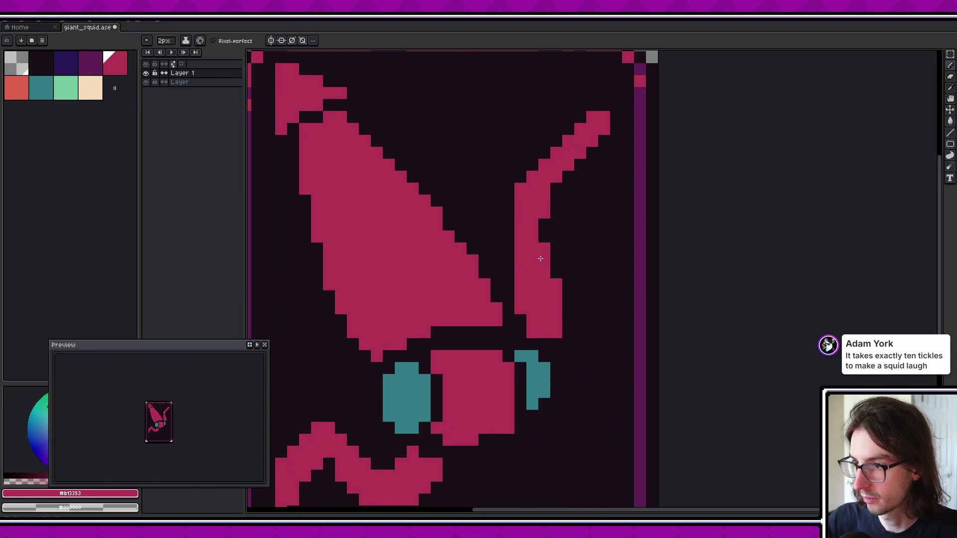
pyautogui.moveTo(506, 207)
pyautogui.mouseDown()
pyautogui.moveTo(510, 241)
pyautogui.moveTo(527, 212)
pyautogui.moveTo(518, 212)
pyautogui.moveTo(514, 231)
pyautogui.mouseUp()
pyautogui.hotkey('ctrl', 'z')
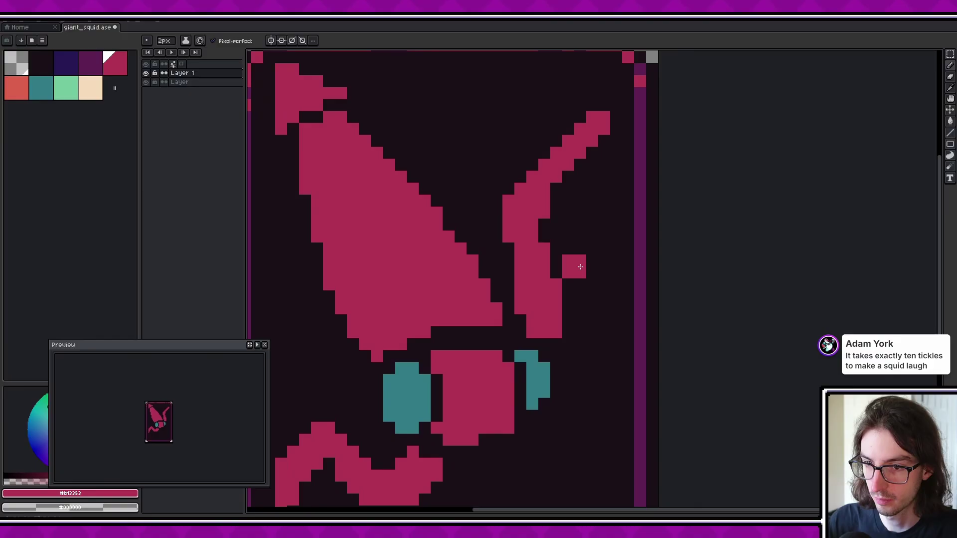
pyautogui.moveTo(580, 261); pyautogui.dragTo(576, 280)
pyautogui.moveTo(518, 207); pyautogui.dragTo(550, 164)
pyautogui.hotkey('ctrl', 'z')
# Step: Hook the upper-right tentacle's tip downward with a 1 px brush and erase the stray pixels at its outer bend
pyautogui.press('-')
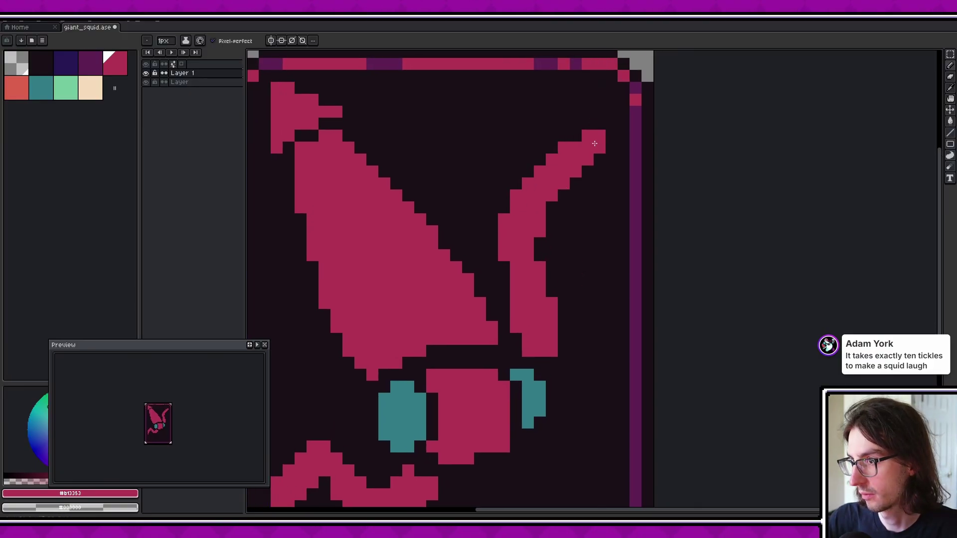
pyautogui.press('e')
pyautogui.moveTo(588, 136)
pyautogui.mouseDown()
pyautogui.moveTo(611, 160)
pyautogui.moveTo(600, 135)
pyautogui.moveTo(607, 198)
pyautogui.moveTo(590, 160)
pyautogui.mouseUp()
pyautogui.click(600, 136)
pyautogui.press('b')
pyautogui.press('e')
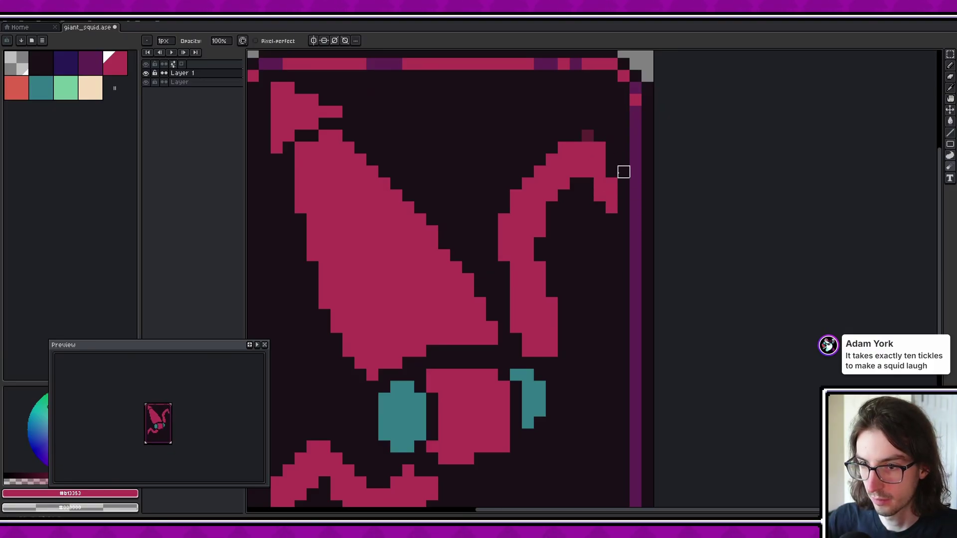
pyautogui.click(599, 148)
pyautogui.moveTo(588, 135); pyautogui.dragTo(600, 148)
# Step: Draw two tapering crimson tentacles side by side from below the head toward the card's lower-right corner, thickening their upper parts
pyautogui.scroll(1, 599, 303)
pyautogui.moveTo(599, 303); pyautogui.dragTo(593, 215)
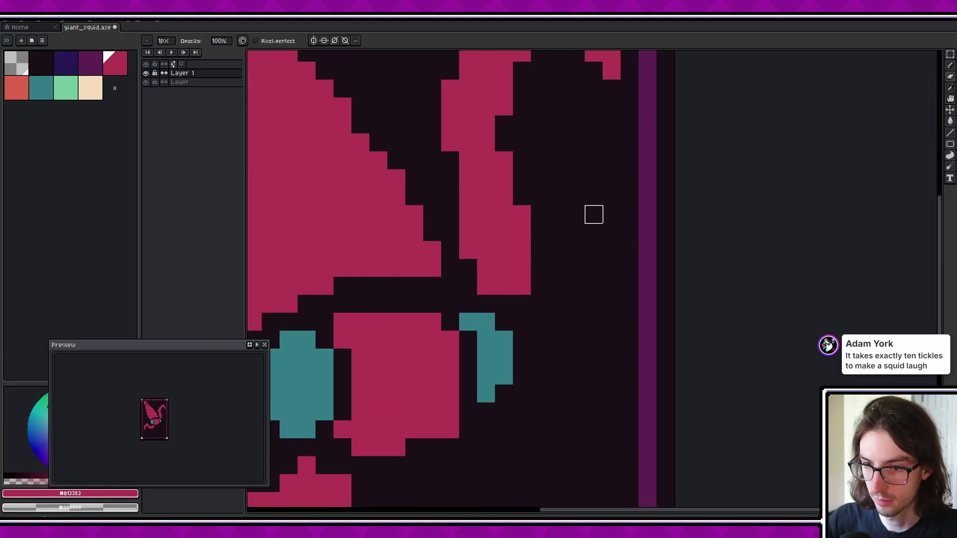
pyautogui.scroll(-2, 598, 234)
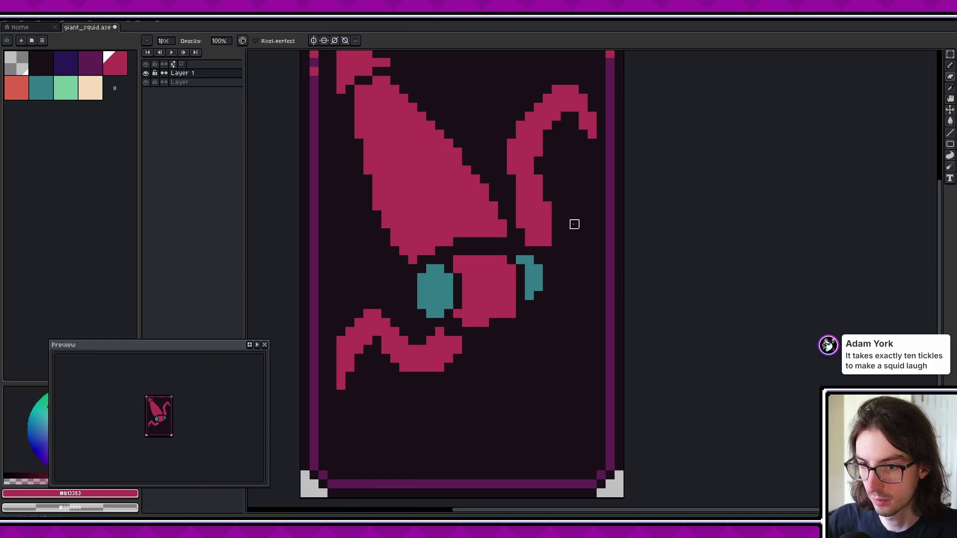
pyautogui.scroll(-2, 577, 266)
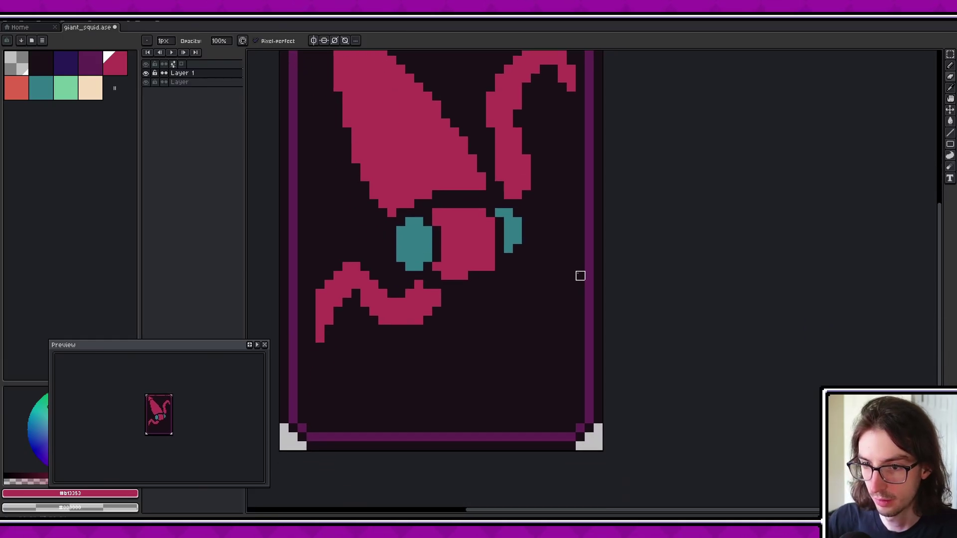
pyautogui.moveTo(554, 267); pyautogui.dragTo(571, 303)
pyautogui.moveTo(526, 347)
pyautogui.mouseDown()
pyautogui.moveTo(486, 242)
pyautogui.moveTo(502, 308)
pyautogui.moveTo(529, 345)
pyautogui.moveTo(549, 356)
pyautogui.moveTo(518, 313)
pyautogui.moveTo(493, 247)
pyautogui.moveTo(559, 291)
pyautogui.moveTo(577, 331)
pyautogui.mouseUp()
pyautogui.keyDown('alt'); pyautogui.click(458, 257); pyautogui.keyUp('alt')
pyautogui.press('b')
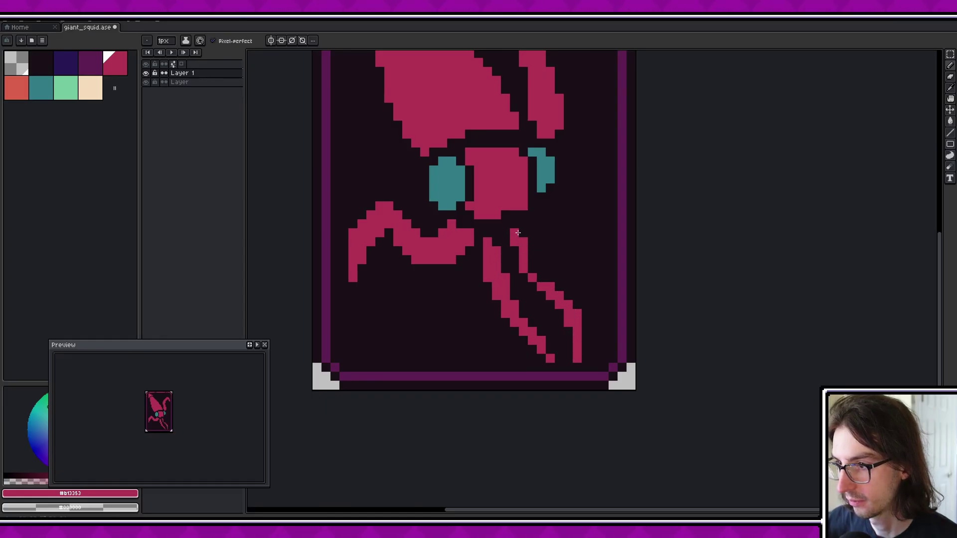
pyautogui.moveTo(517, 233)
pyautogui.mouseDown()
pyautogui.moveTo(535, 244)
pyautogui.moveTo(557, 290)
pyautogui.mouseUp()
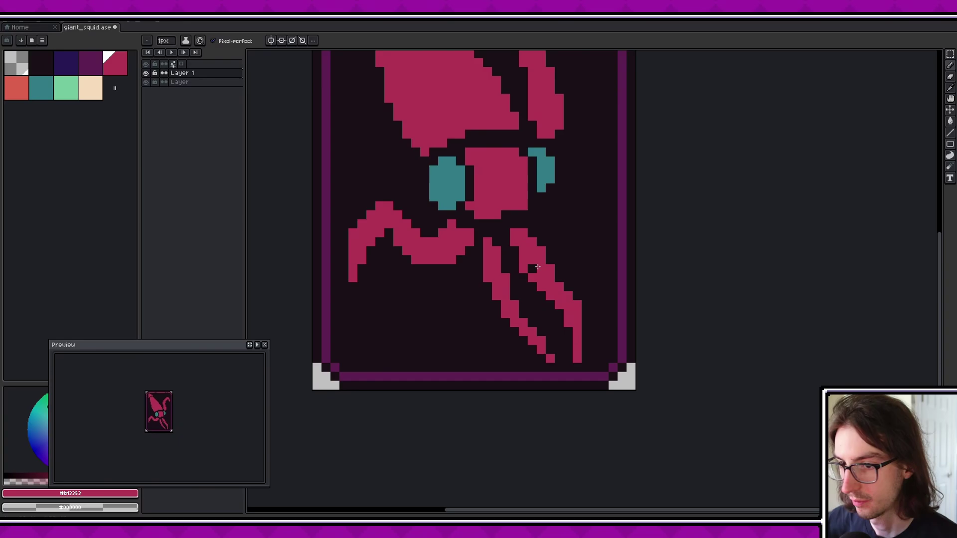
pyautogui.moveTo(529, 270)
pyautogui.mouseDown()
pyautogui.moveTo(546, 279)
pyautogui.moveTo(511, 292)
pyautogui.moveTo(542, 358)
pyautogui.mouseUp()
# Step: Draw a tapering crimson tentacle from below the head, sloping down toward the card's lower-left corner
pyautogui.moveTo(458, 314); pyautogui.dragTo(472, 385)
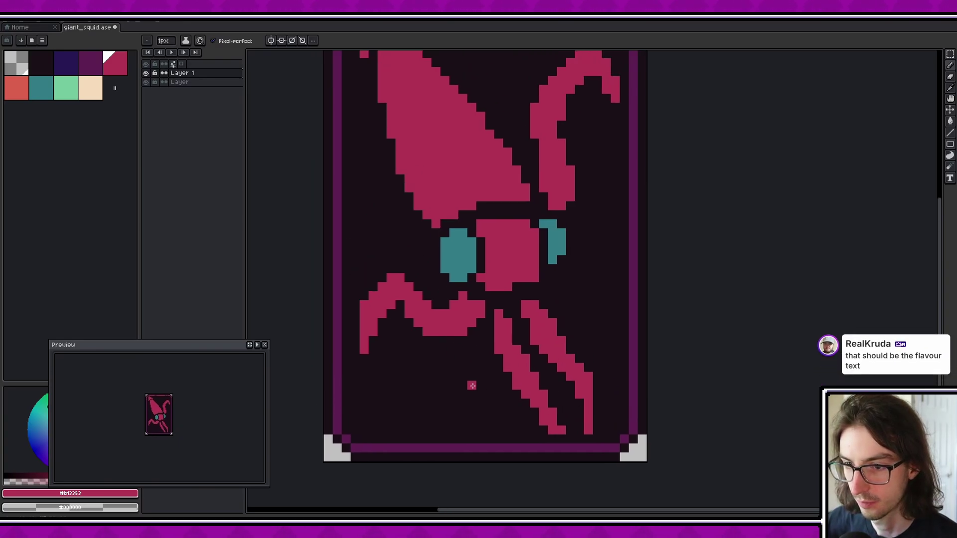
pyautogui.moveTo(481, 347)
pyautogui.mouseDown()
pyautogui.moveTo(453, 382)
pyautogui.moveTo(446, 411)
pyautogui.moveTo(429, 421)
pyautogui.moveTo(464, 380)
pyautogui.mouseUp()
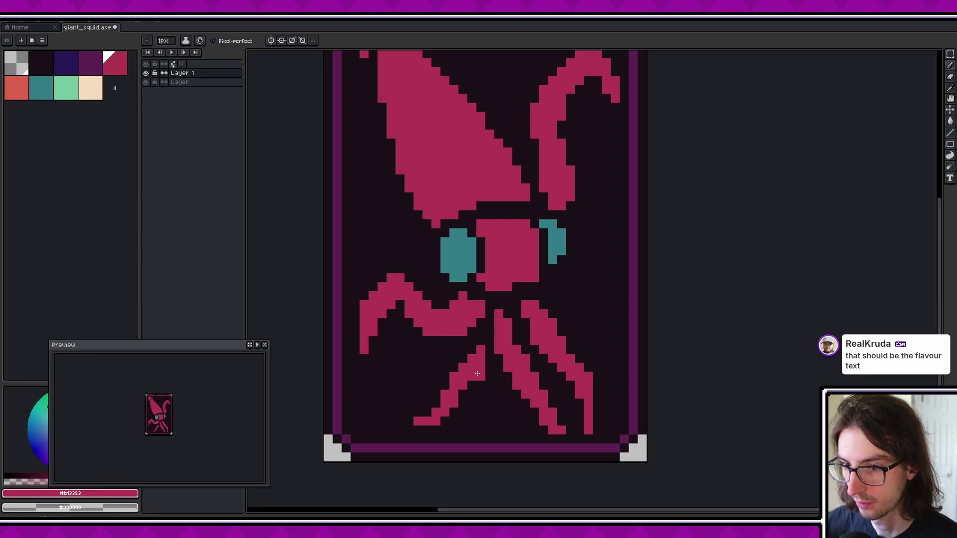
pyautogui.click(476, 346)
pyautogui.moveTo(594, 328)
pyautogui.mouseDown()
pyautogui.moveTo(574, 370)
pyautogui.moveTo(543, 335)
pyautogui.mouseUp()
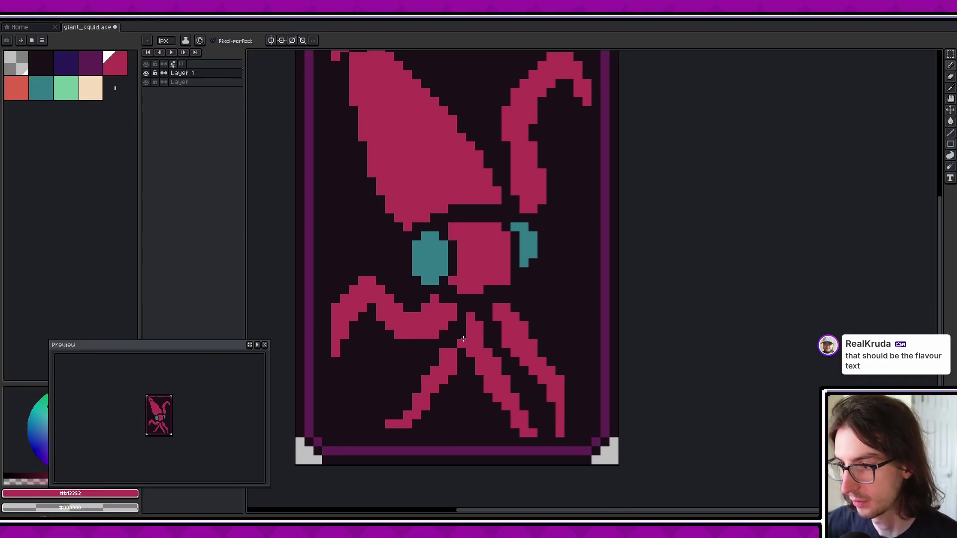
# Step: Select the middle tentacle below the head by its color area and delete it
pyautogui.press('e')
pyautogui.press('w')
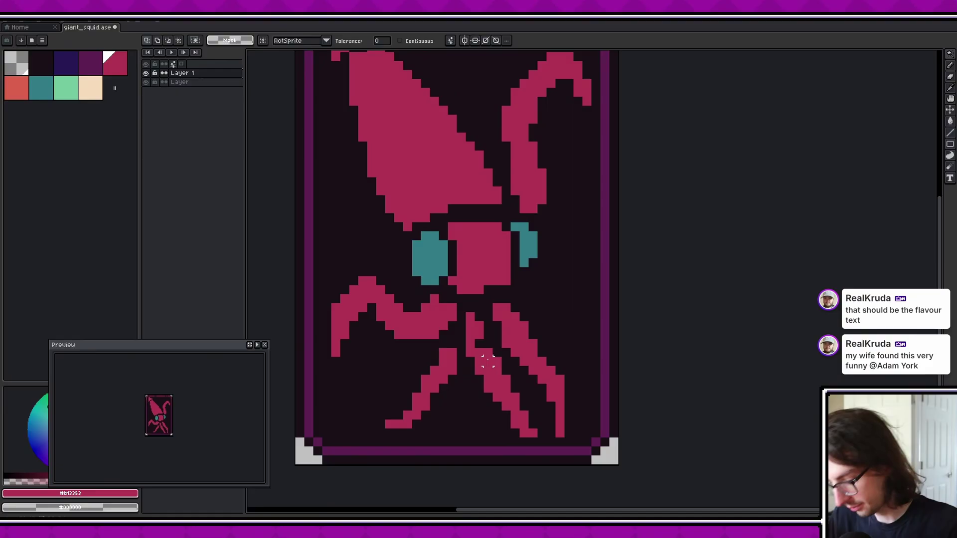
pyautogui.click(483, 347)
pyautogui.press('Delete')
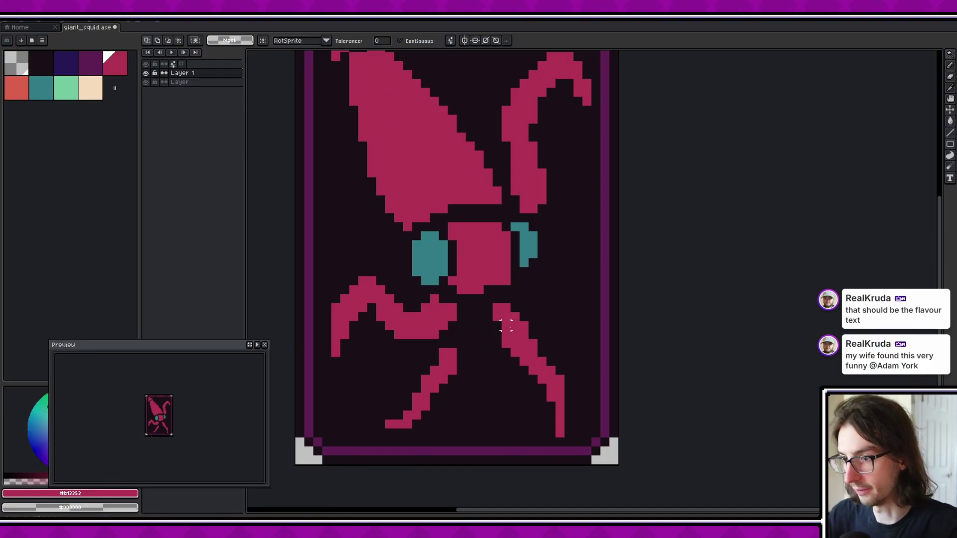
# Step: Redraw the middle tentacle in crimson, bowing outward to the right and curling back left near the card's bottom border
pyautogui.press('i')
pyautogui.scroll(-2, 514, 319)
pyautogui.press('b')
pyautogui.moveTo(473, 302)
pyautogui.mouseDown()
pyautogui.moveTo(491, 388)
pyautogui.moveTo(464, 418)
pyautogui.moveTo(489, 411)
pyautogui.moveTo(464, 423)
pyautogui.moveTo(495, 404)
pyautogui.moveTo(494, 335)
pyautogui.mouseUp()
pyautogui.press('e')
pyautogui.press('b')
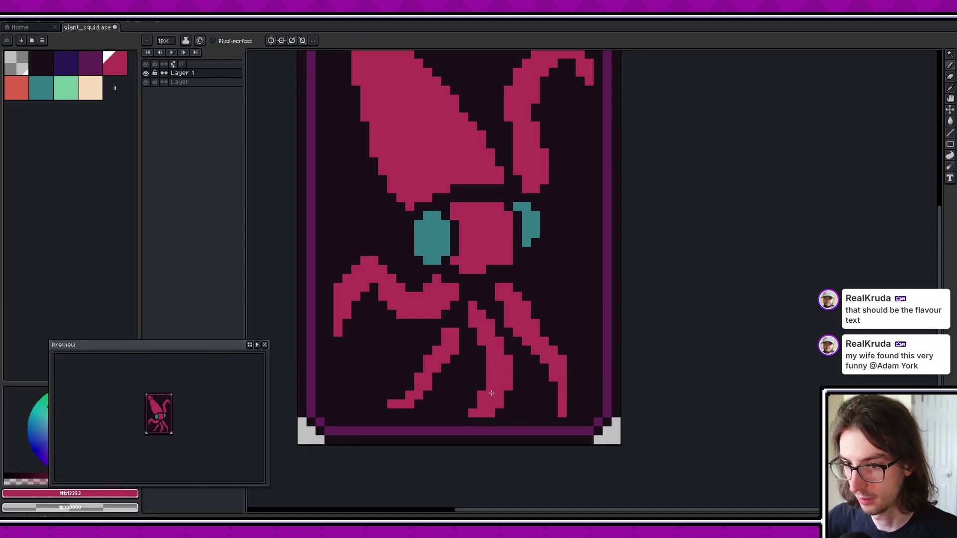
pyautogui.moveTo(544, 270); pyautogui.dragTo(580, 214)
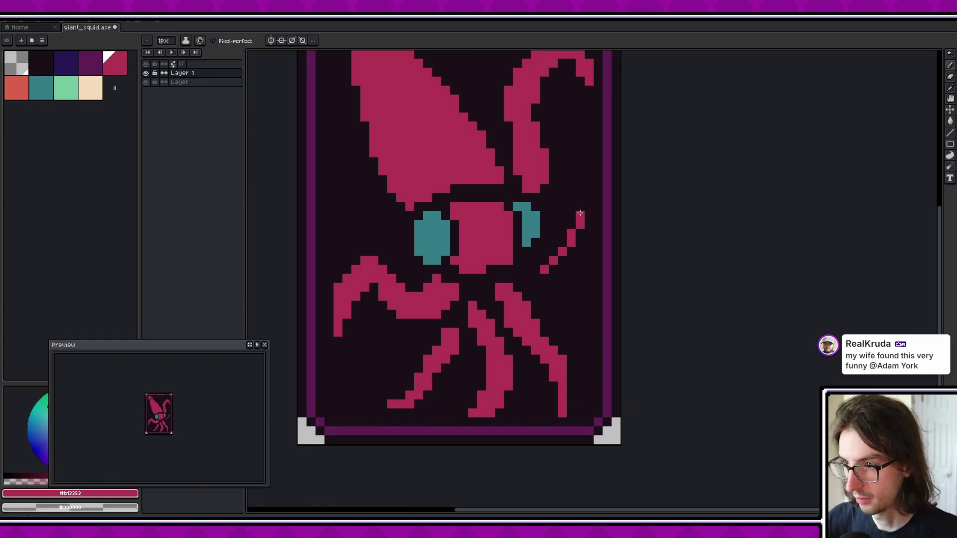
pyautogui.hotkey('ctrl', 'z')
pyautogui.hotkey('ctrl', 'z')
pyautogui.moveTo(545, 270); pyautogui.dragTo(584, 225)
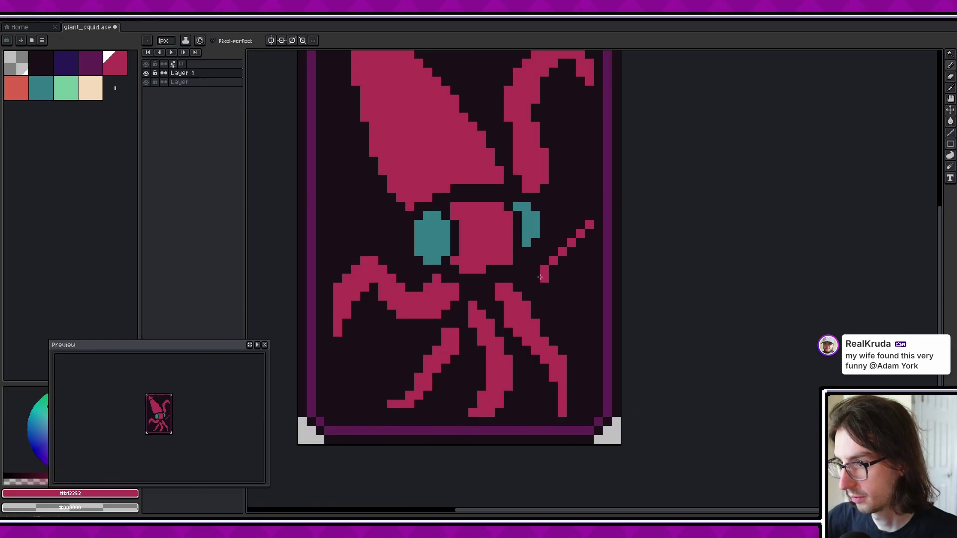
pyautogui.hotkey('ctrl', 'z')
# Step: Draw a short wavy crimson tentacle from below the right eye, dipping and turning up along the card's right border
pyautogui.moveTo(535, 270); pyautogui.dragTo(559, 261)
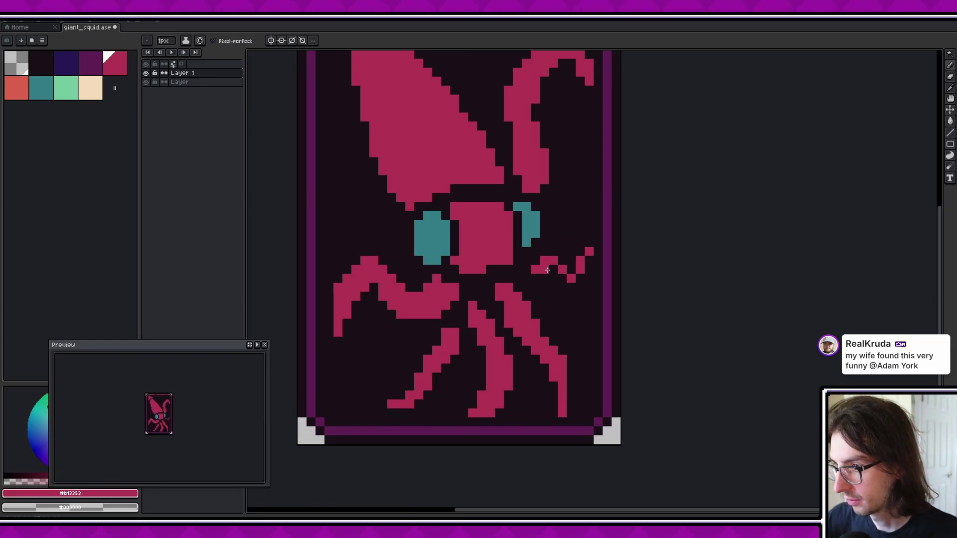
pyautogui.moveTo(569, 295); pyautogui.dragTo(586, 279)
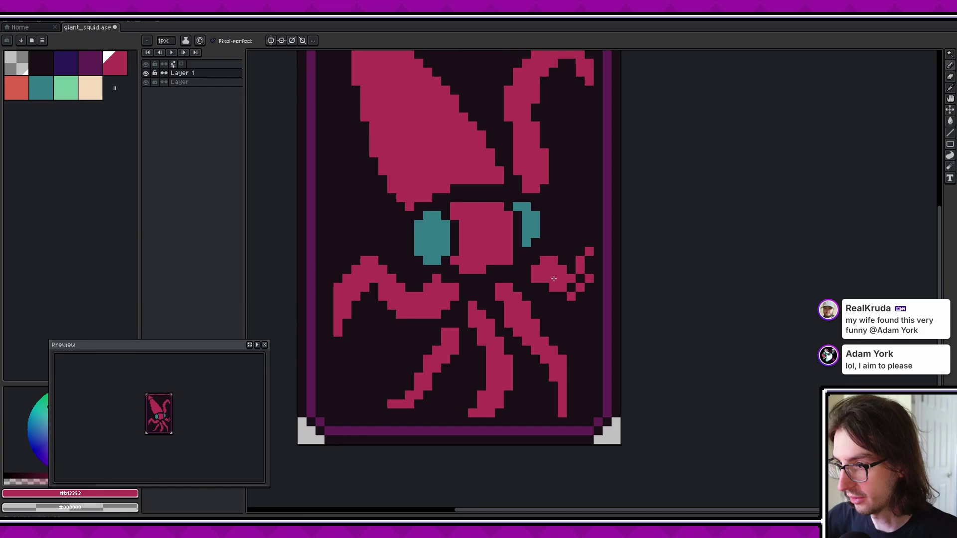
pyautogui.hotkey('ctrl', 'z')
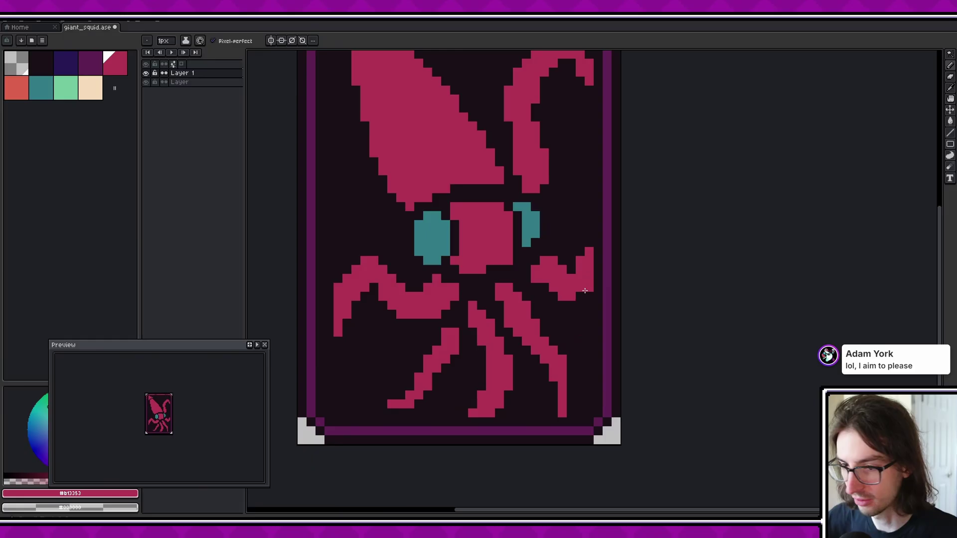
pyautogui.moveTo(584, 289); pyautogui.dragTo(599, 318)
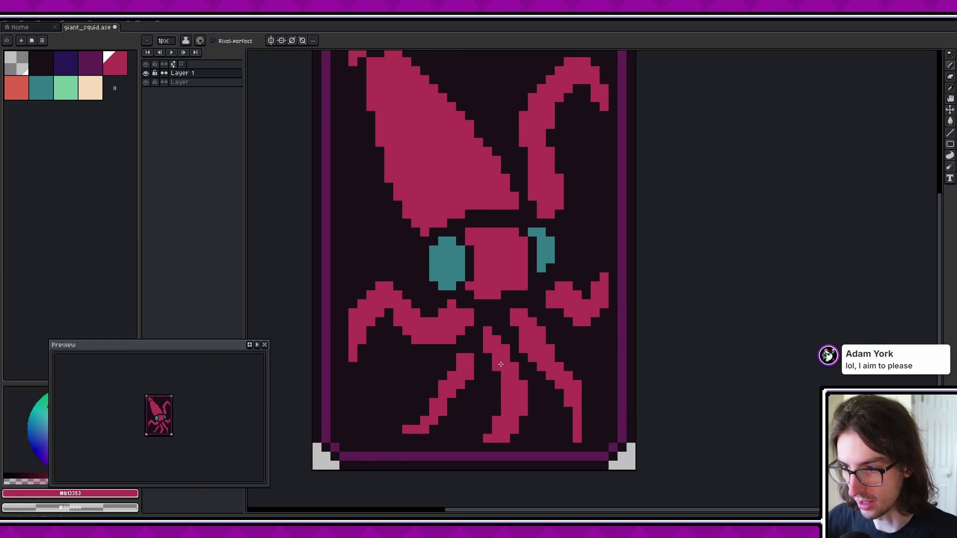
# Step: Widen the lower-right tentacle's outer edge near its tip and trim the excess pixels to smooth its bend
pyautogui.press('b')
pyautogui.scroll(-2, 593, 357)
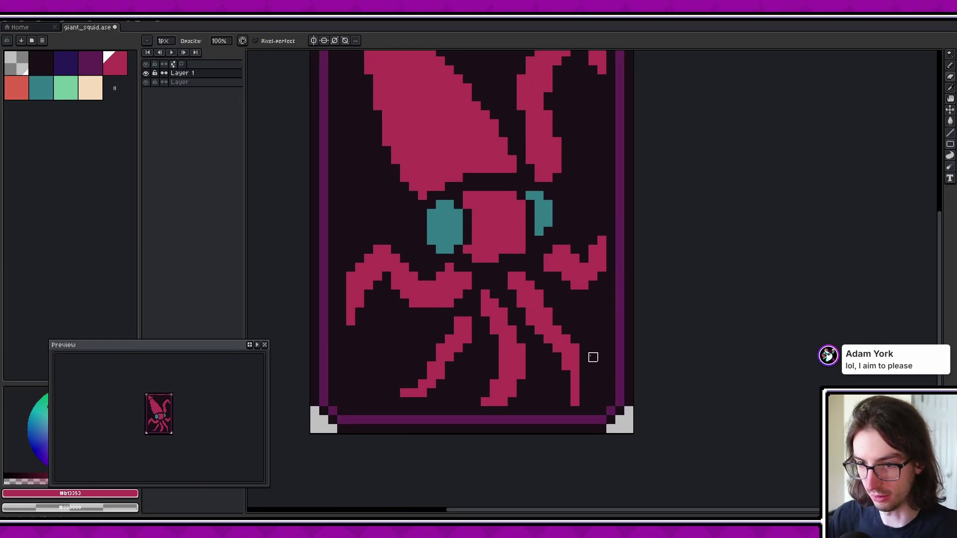
pyautogui.rightClick(584, 378)
pyautogui.moveTo(584, 366); pyautogui.dragTo(580, 386)
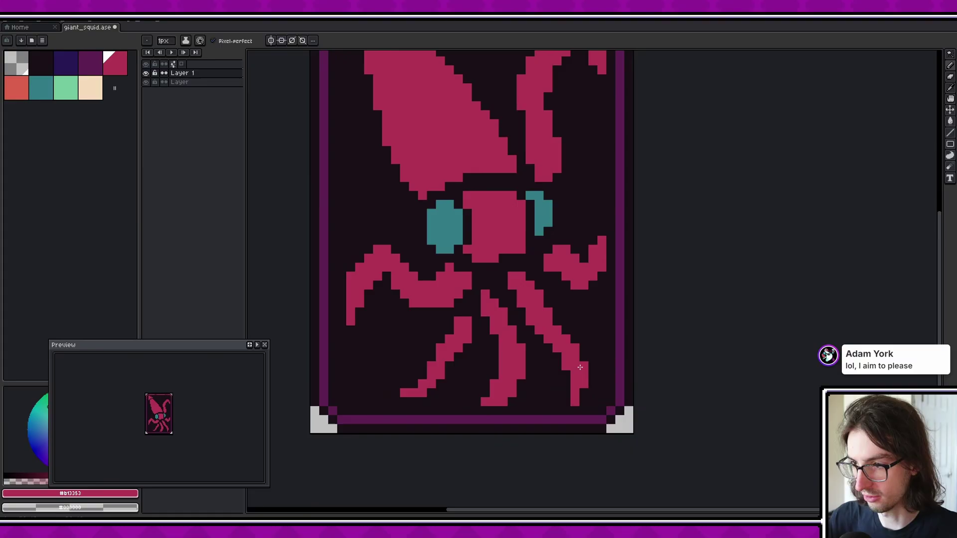
pyautogui.press('b')
pyautogui.hotkey('ctrl', 'z')
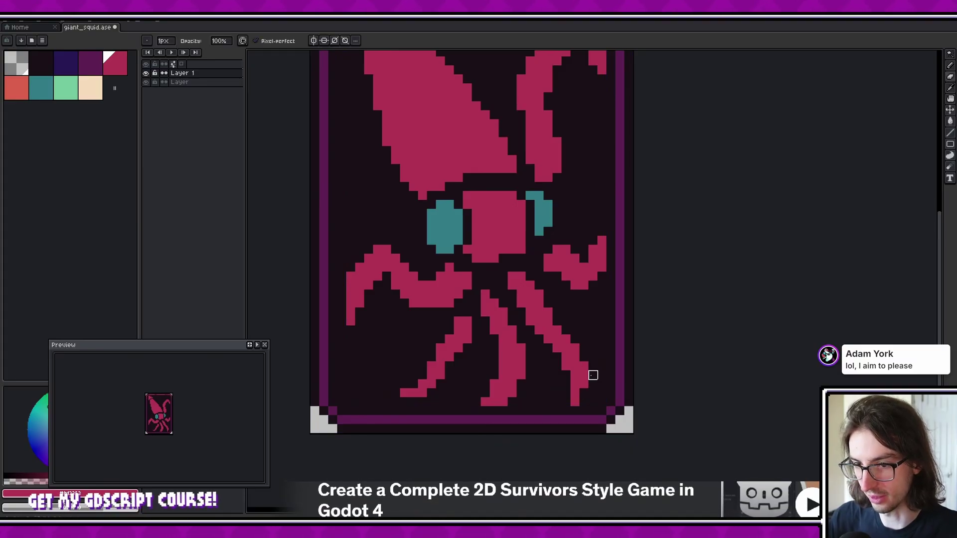
pyautogui.rightClick(584, 375)
# Step: Erase pixels from the inner bend of the short tentacle below the right eye to thin it
pyautogui.scroll(-1, 584, 384)
pyautogui.scroll(3, 585, 384)
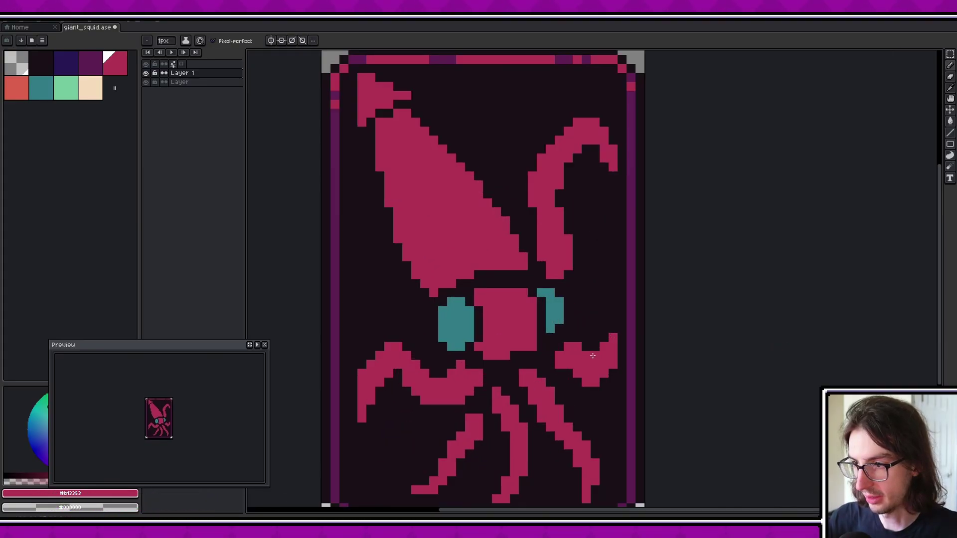
pyautogui.rightClick(607, 346)
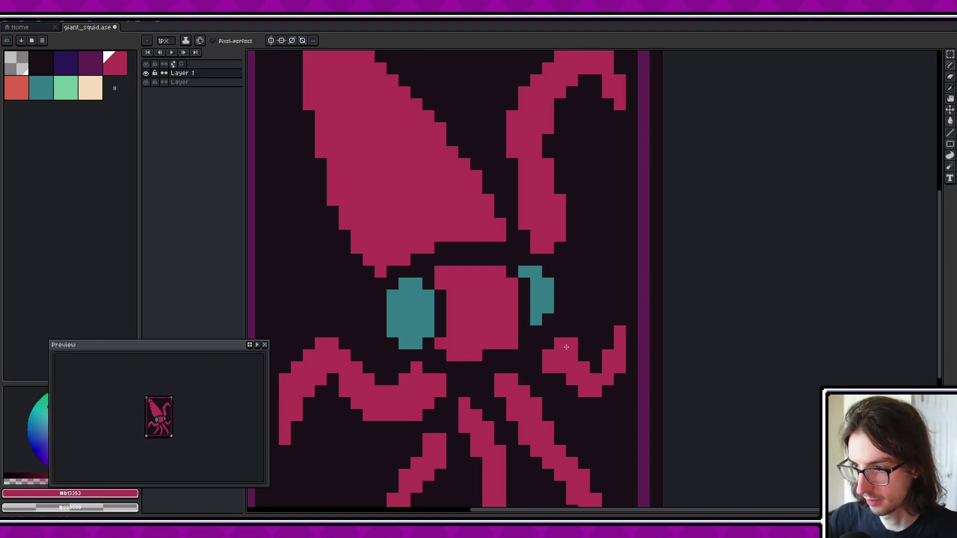
# Step: Lengthen the tip of the wavy left tentacle downward and smooth its outer edge
pyautogui.scroll(-3, 566, 347)
pyautogui.hscroll(-2, 573, 324)
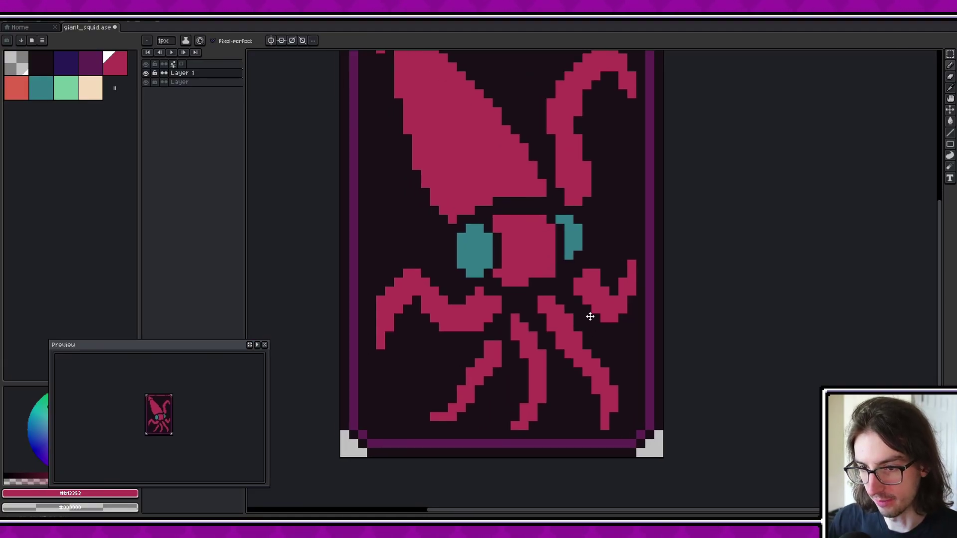
pyautogui.click(428, 331)
pyautogui.moveTo(390, 334); pyautogui.dragTo(390, 364)
pyautogui.click(390, 328)
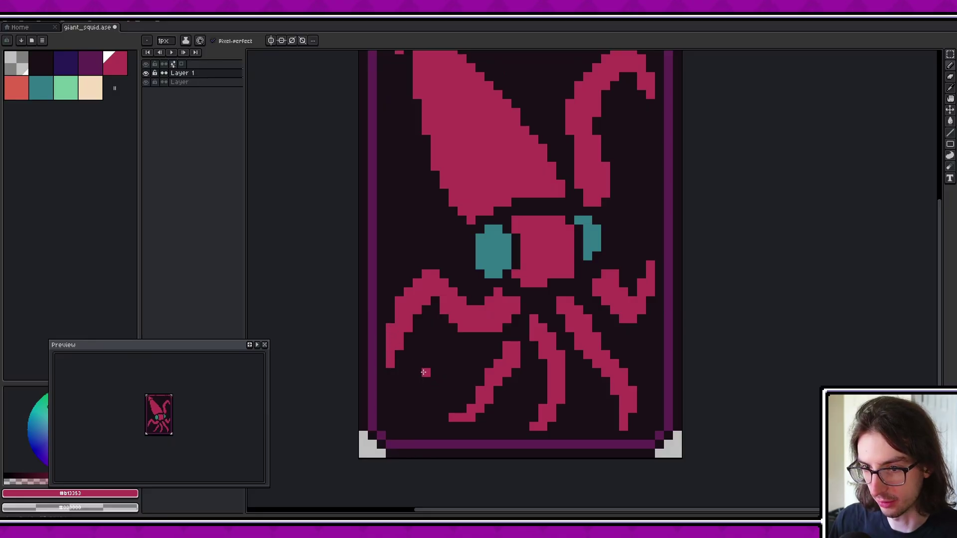
# Step: Delete the lower-left straight tentacle and draw a crimson C-shaped one curling outward and back toward the card's lower border
pyautogui.hscroll(1, 529, 351)
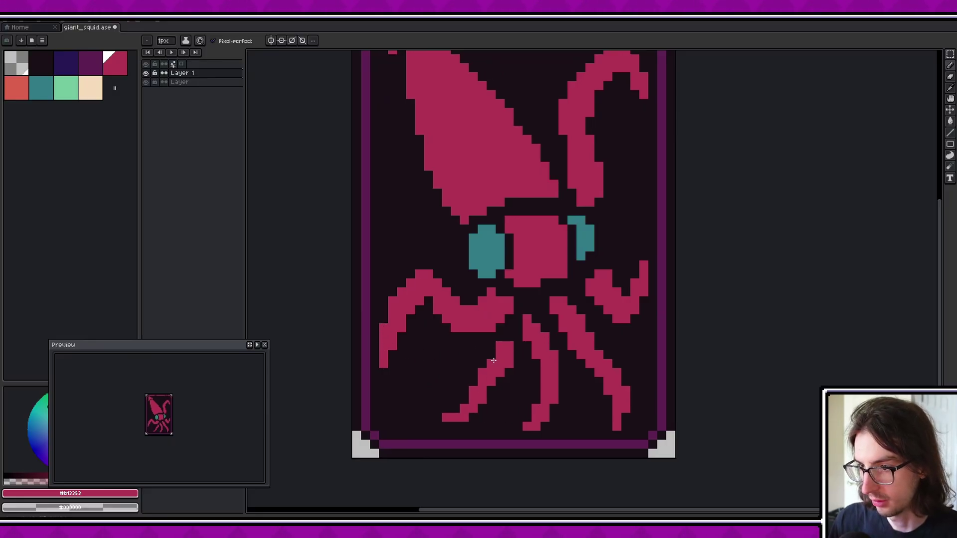
pyautogui.press('m')
pyautogui.moveTo(434, 350)
pyautogui.mouseDown()
pyautogui.moveTo(507, 412)
pyautogui.moveTo(508, 425)
pyautogui.mouseUp()
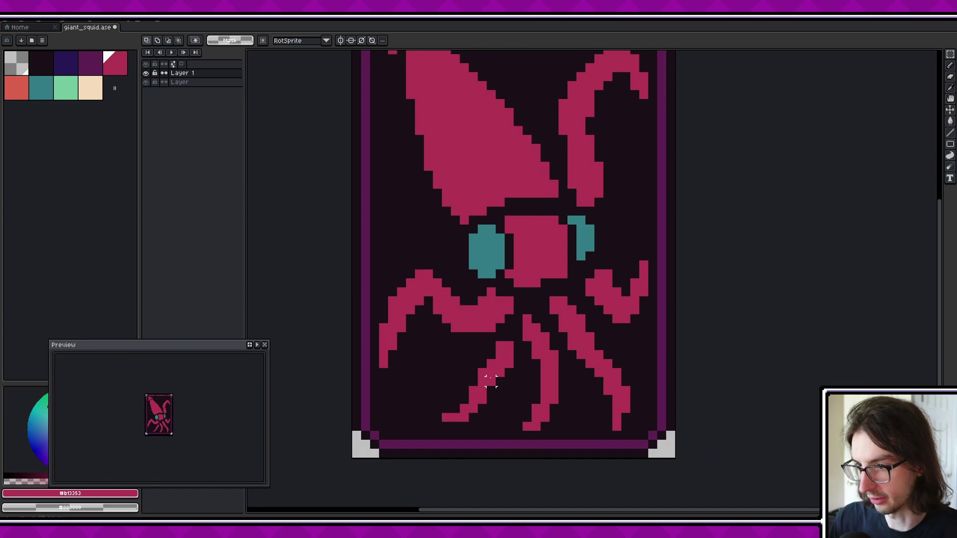
pyautogui.press('Delete')
pyautogui.press('b')
pyautogui.moveTo(510, 337)
pyautogui.mouseDown()
pyautogui.moveTo(490, 363)
pyautogui.moveTo(459, 373)
pyautogui.moveTo(457, 419)
pyautogui.moveTo(496, 423)
pyautogui.moveTo(475, 407)
pyautogui.moveTo(472, 389)
pyautogui.moveTo(505, 367)
pyautogui.moveTo(510, 346)
pyautogui.moveTo(477, 375)
pyautogui.moveTo(469, 401)
pyautogui.moveTo(481, 422)
pyautogui.moveTo(467, 410)
pyautogui.moveTo(470, 379)
pyautogui.moveTo(507, 378)
pyautogui.moveTo(515, 358)
pyautogui.moveTo(504, 373)
pyautogui.mouseUp()
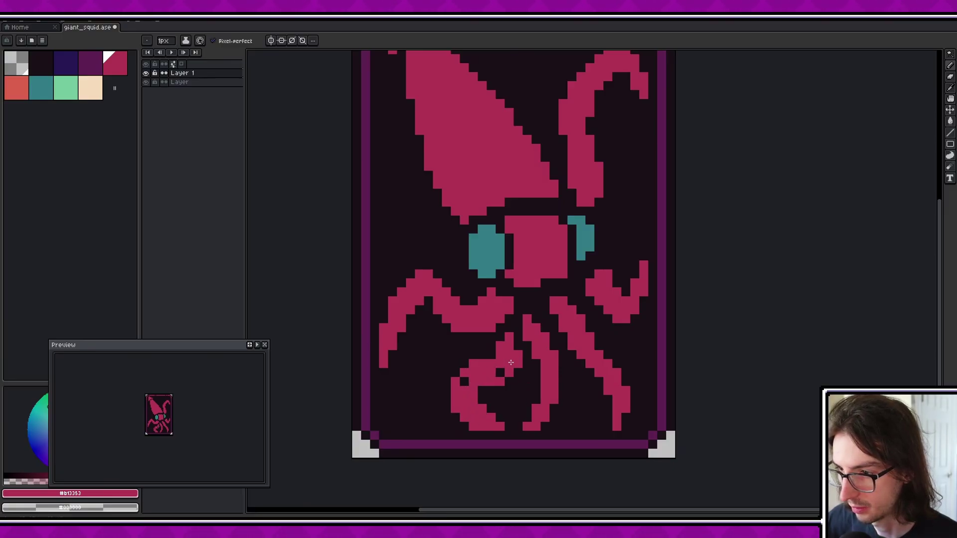
# Step: Touch up the C-shaped tentacle, adding and erasing single pixels along its inner bend and tip to smooth the curl
pyautogui.press('e')
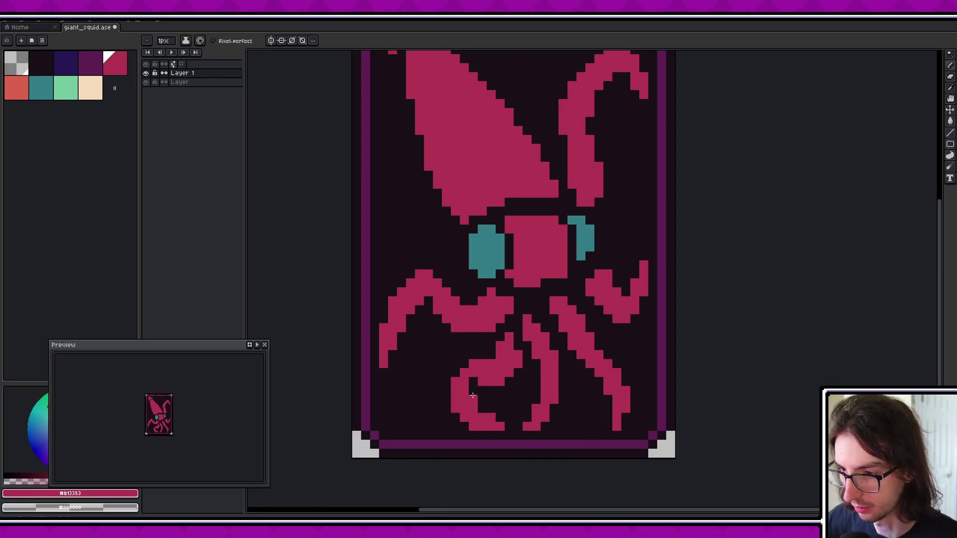
pyautogui.moveTo(482, 409); pyautogui.dragTo(500, 425)
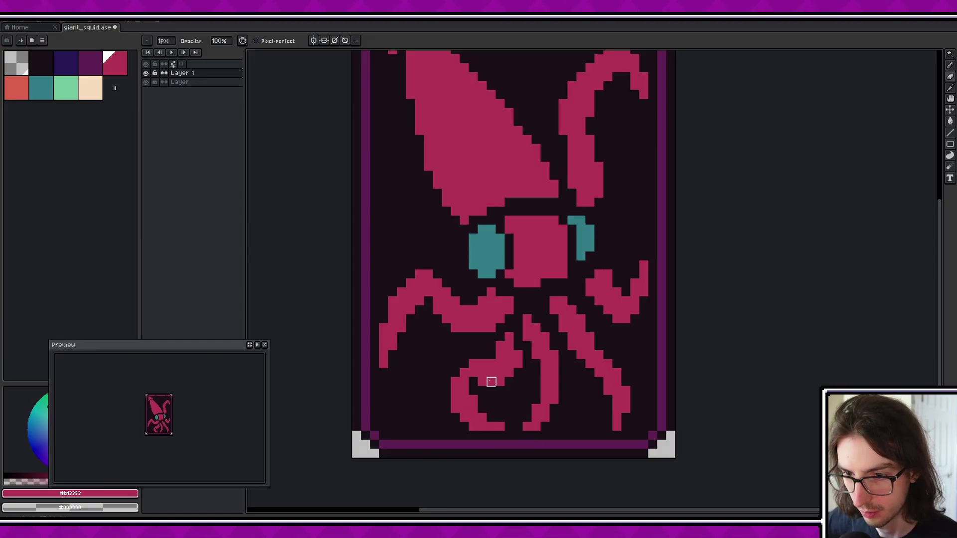
pyautogui.press('b')
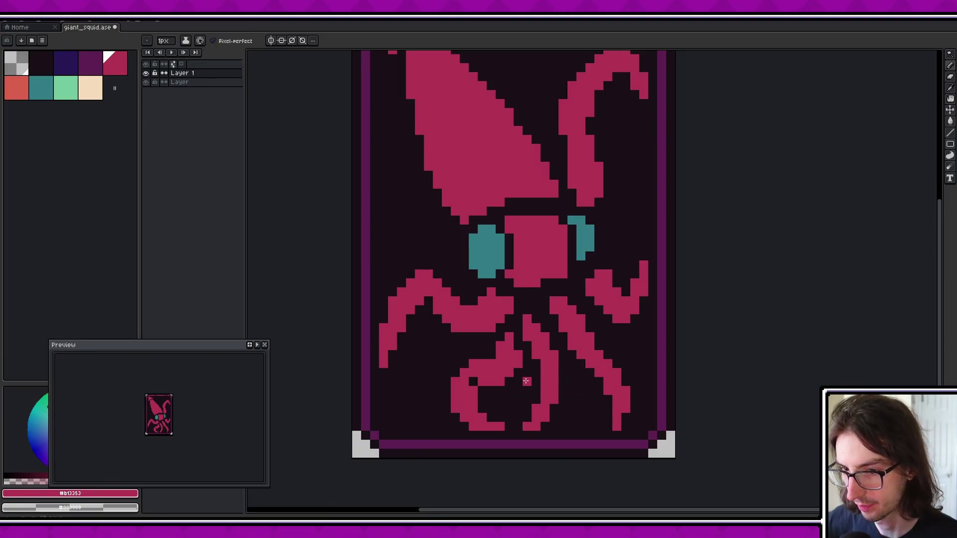
pyautogui.press('e')
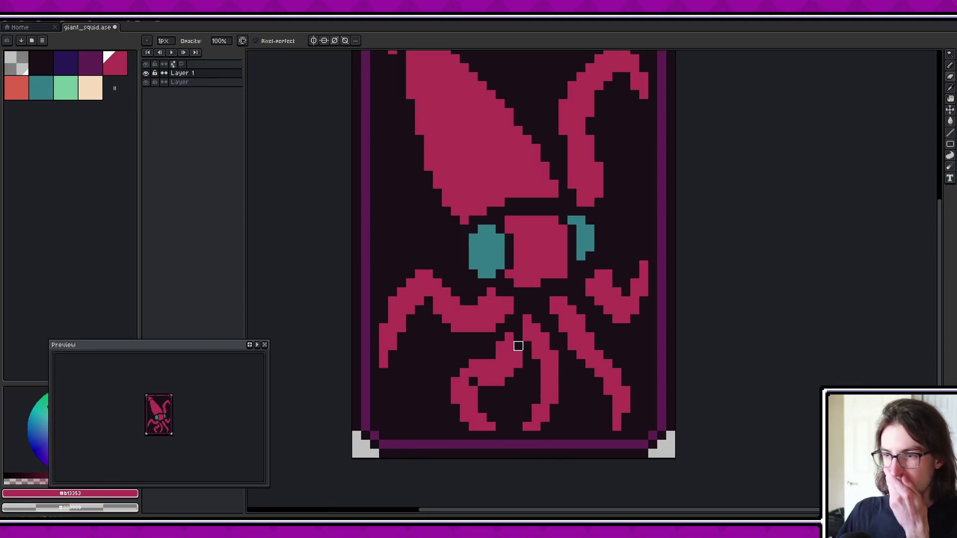
pyautogui.press('b')
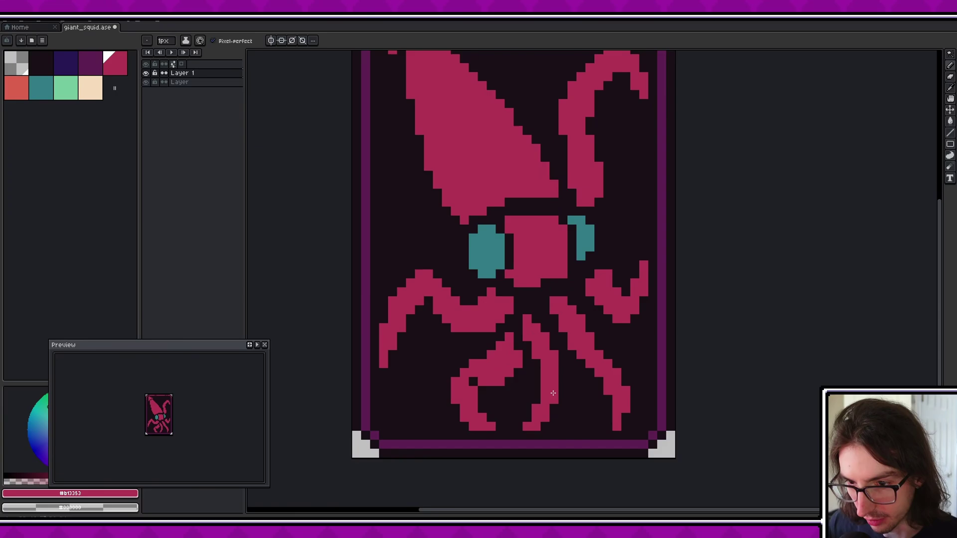
pyautogui.press('e')
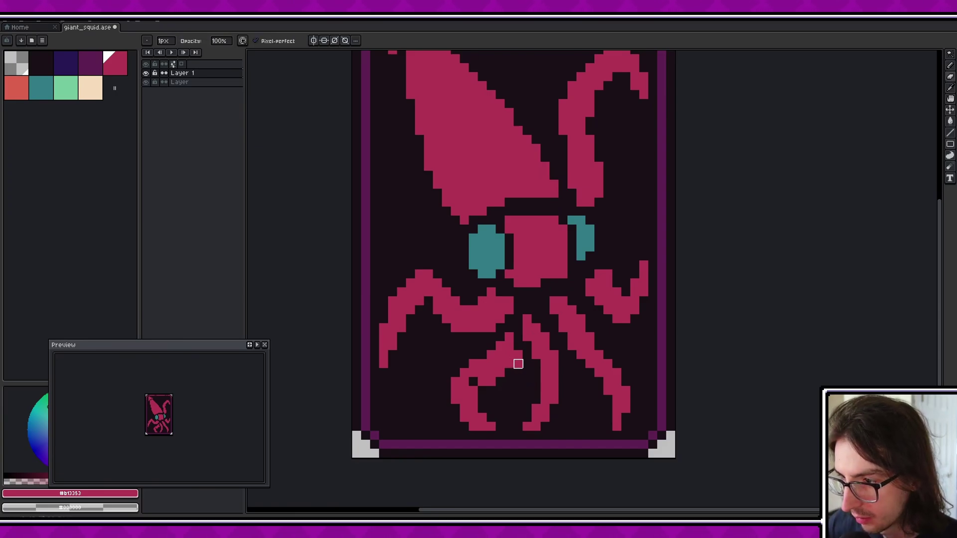
pyautogui.hotkey('ctrl', 'z')
pyautogui.moveTo(552, 388); pyautogui.dragTo(556, 348)
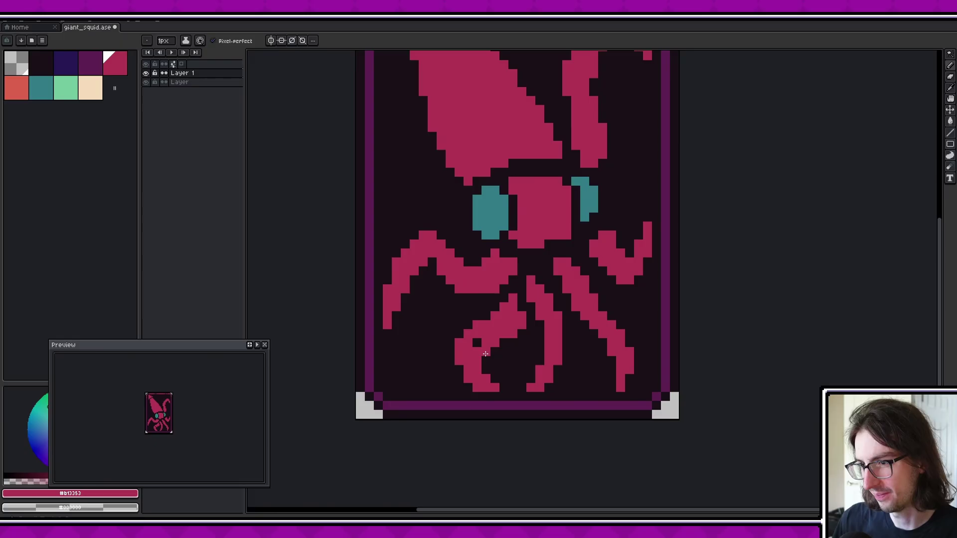
pyautogui.press('b')
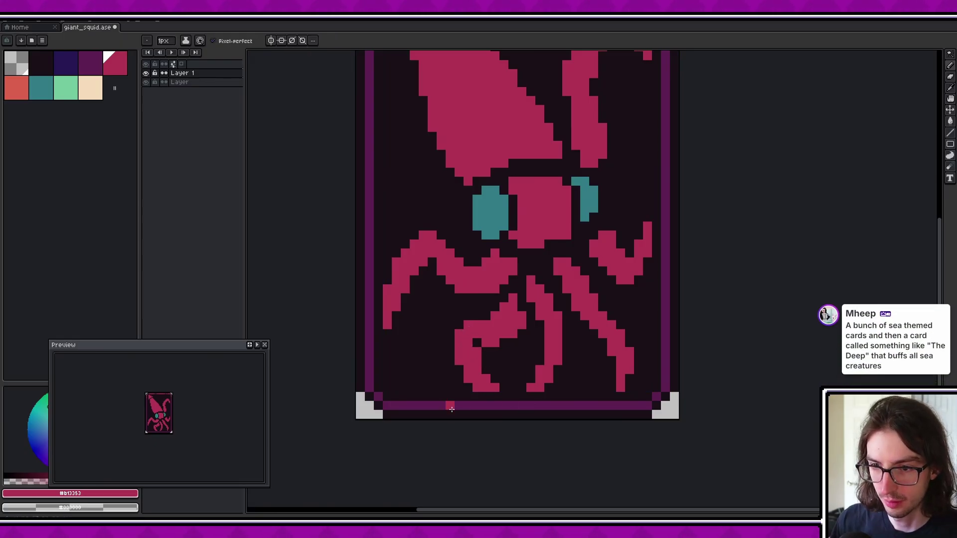
pyautogui.press('e')
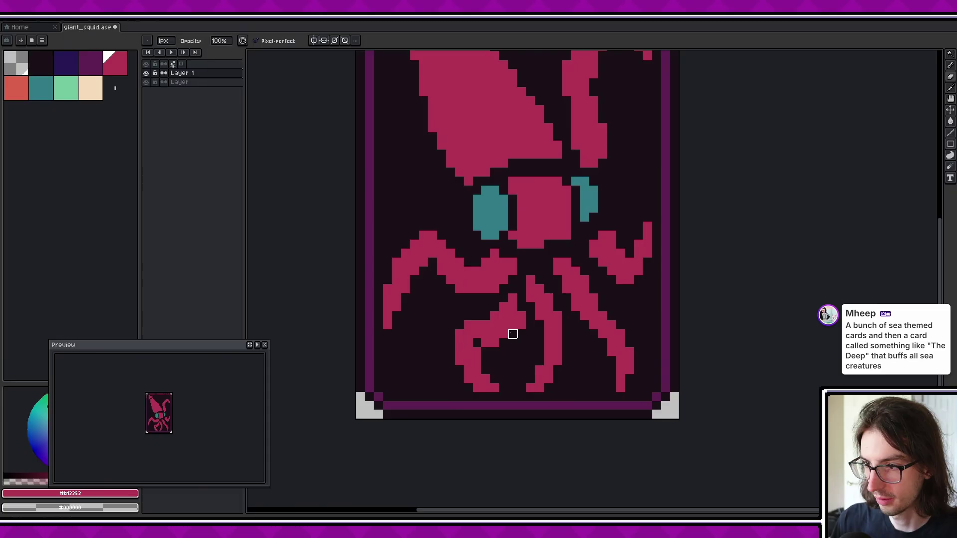
pyautogui.moveTo(555, 320); pyautogui.dragTo(514, 369)
pyautogui.press('w')
pyautogui.click(514, 372)
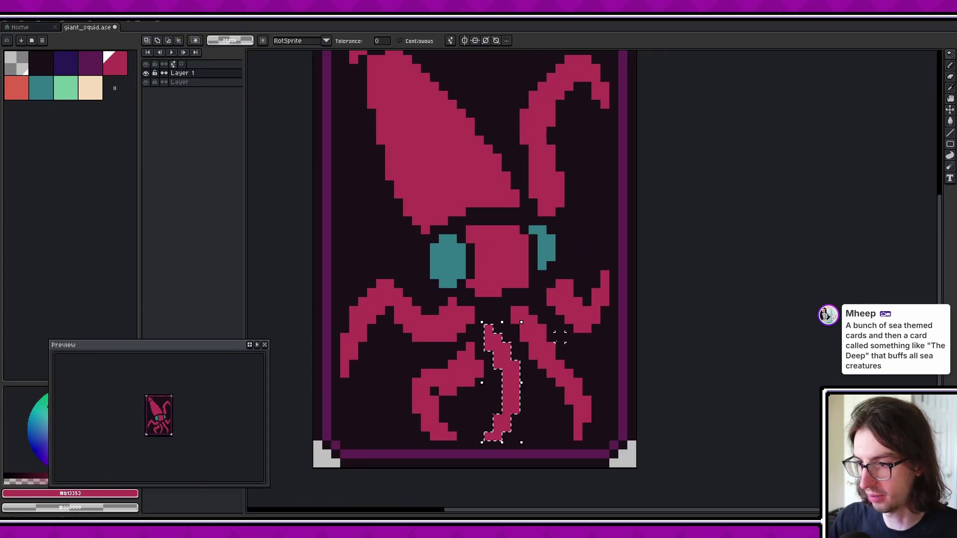
pyautogui.hotkey('ctrl', 'd')
pyautogui.scroll(1, 551, 348)
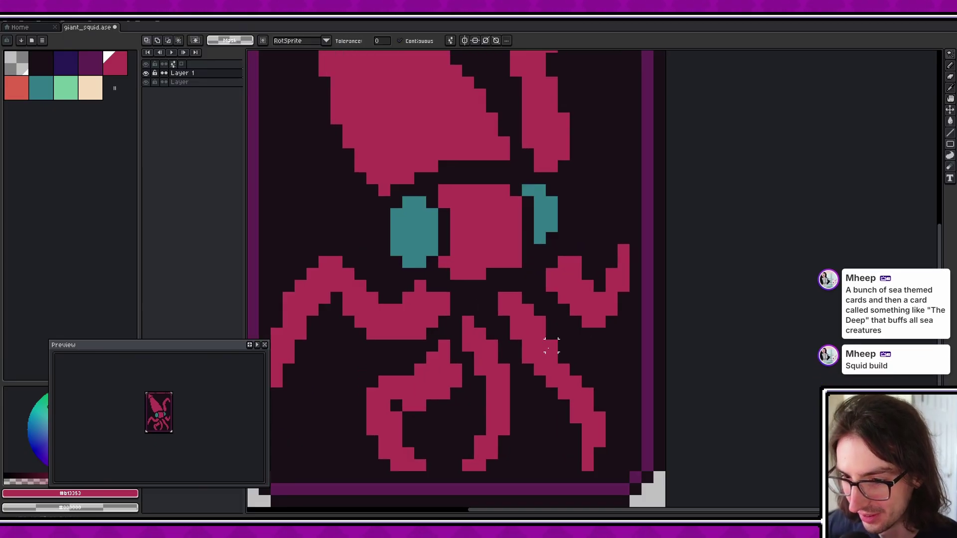
pyautogui.click(471, 289)
pyautogui.hotkey('ctrl', 'd')
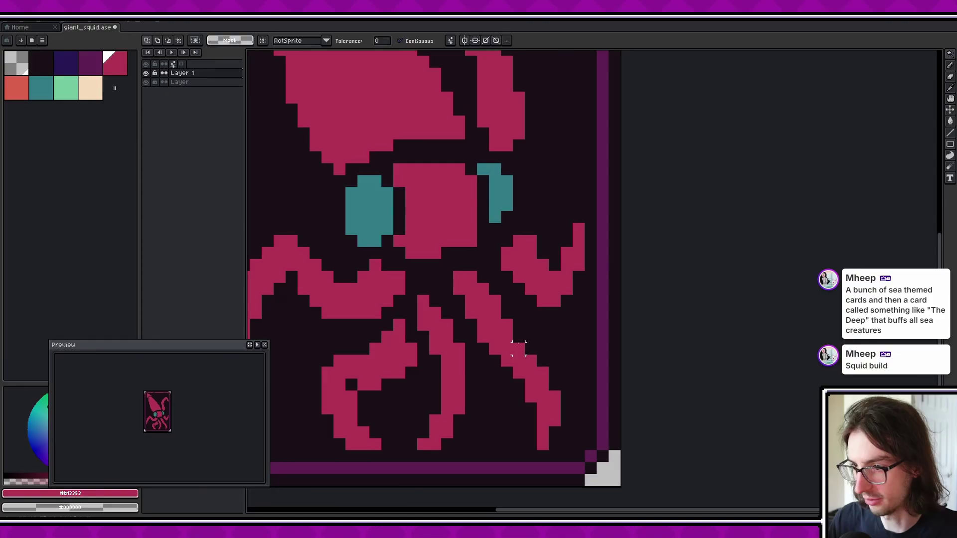
# Step: Select the long diagonal tentacle below the short right one by its colour area and delete it
pyautogui.press('m')
pyautogui.press('w')
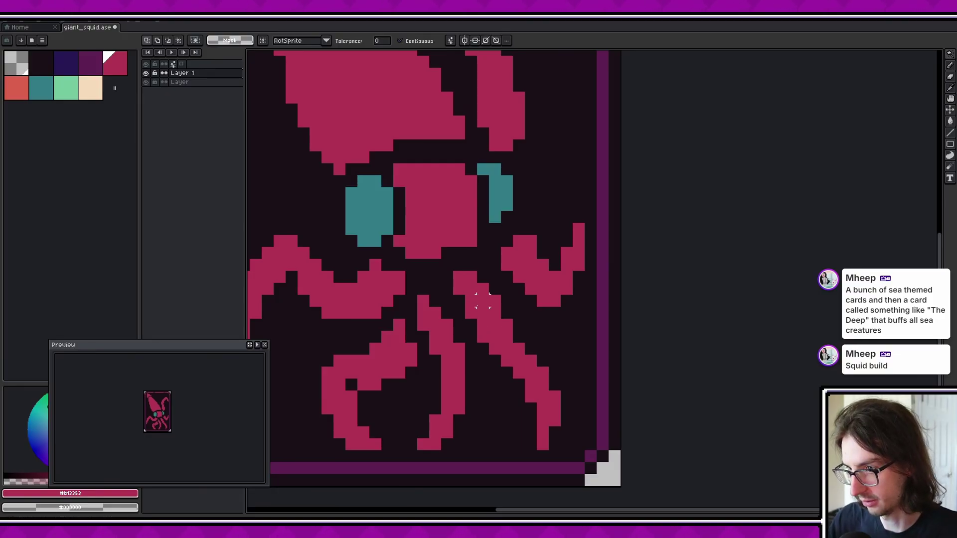
pyautogui.click(482, 302)
pyautogui.press('Delete')
# Step: Try a crimson tentacle that bends sharply back toward the lower border in the gap, and undo its strokes
pyautogui.press('b')
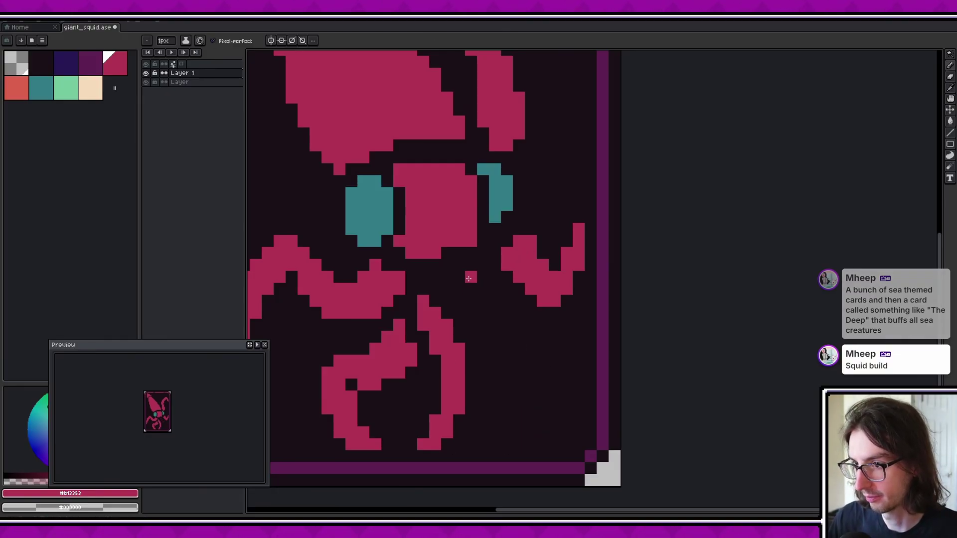
pyautogui.moveTo(471, 277); pyautogui.dragTo(519, 319)
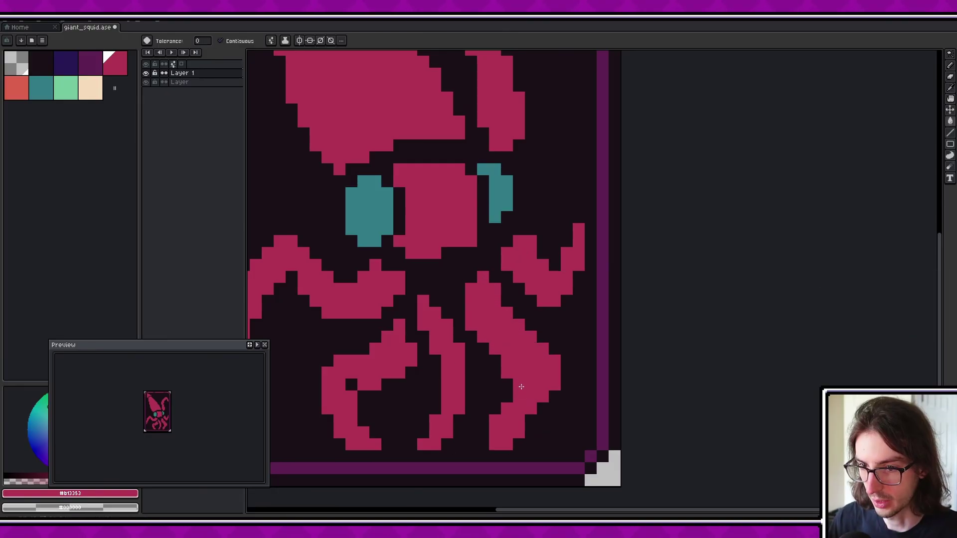
pyautogui.hotkey('ctrl', 'z')
pyautogui.hotkey('ctrl', 'z')
pyautogui.hotkey('ctrl', 'z')
pyautogui.hotkey('ctrl', 'z')
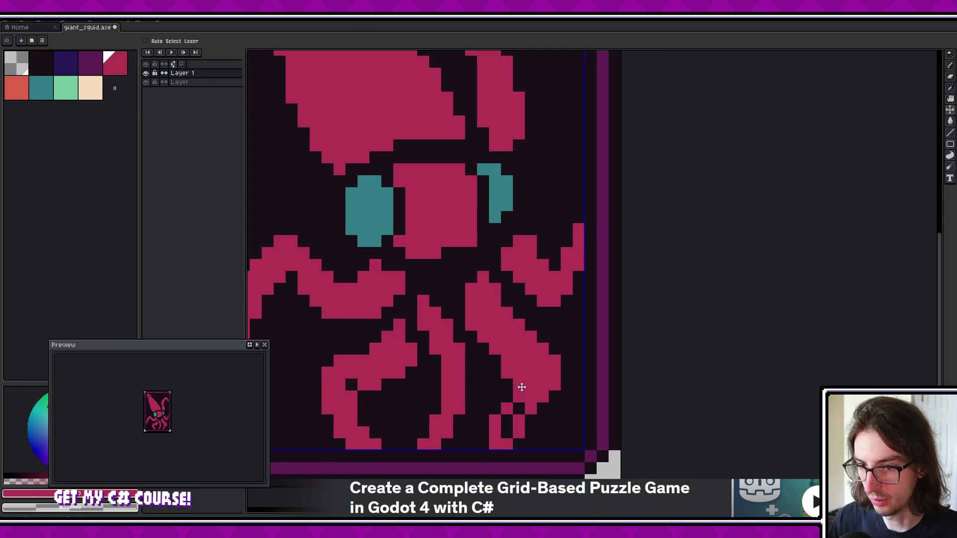
pyautogui.hotkey('ctrl', 'z')
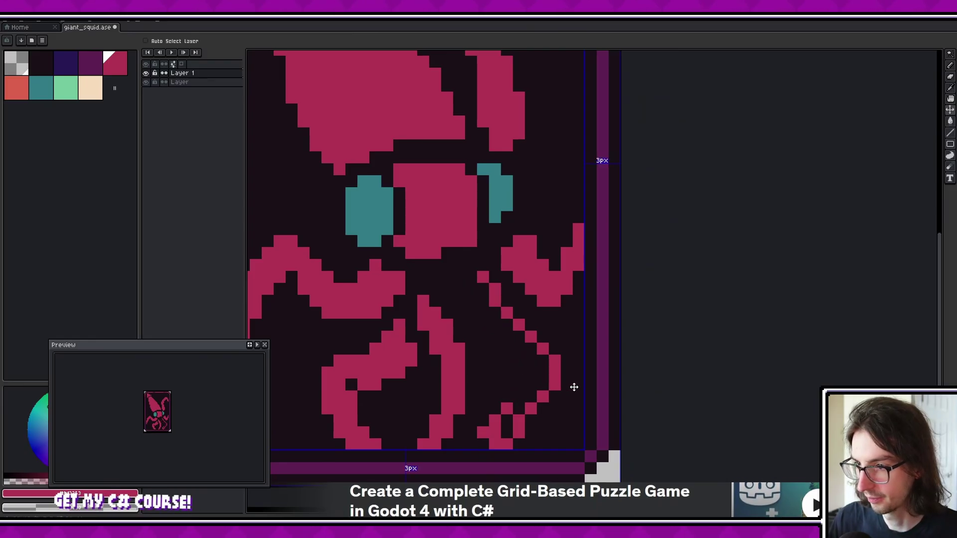
pyautogui.hotkey('ctrl', 'z')
pyautogui.press('b')
pyautogui.moveTo(483, 444)
pyautogui.mouseDown()
pyautogui.moveTo(512, 393)
pyautogui.moveTo(455, 281)
pyautogui.moveTo(480, 279)
pyautogui.moveTo(500, 324)
pyautogui.moveTo(556, 354)
pyautogui.mouseUp()
pyautogui.hotkey('ctrl', 'z')
# Step: Outline a thick tentacle curving from below the head to the lower border, clean its tip, close its top and fill it crimson
pyautogui.click(497, 281)
pyautogui.moveTo(497, 282)
pyautogui.mouseDown()
pyautogui.moveTo(505, 320)
pyautogui.moveTo(541, 381)
pyautogui.moveTo(540, 410)
pyautogui.moveTo(495, 450)
pyautogui.mouseUp()
pyautogui.press('g')
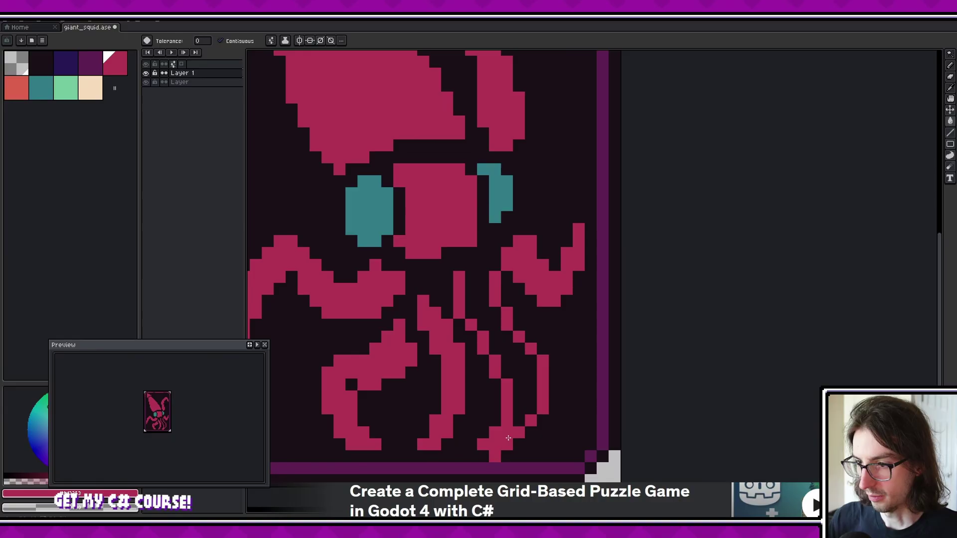
pyautogui.press('e')
pyautogui.click(496, 457)
pyautogui.press('b')
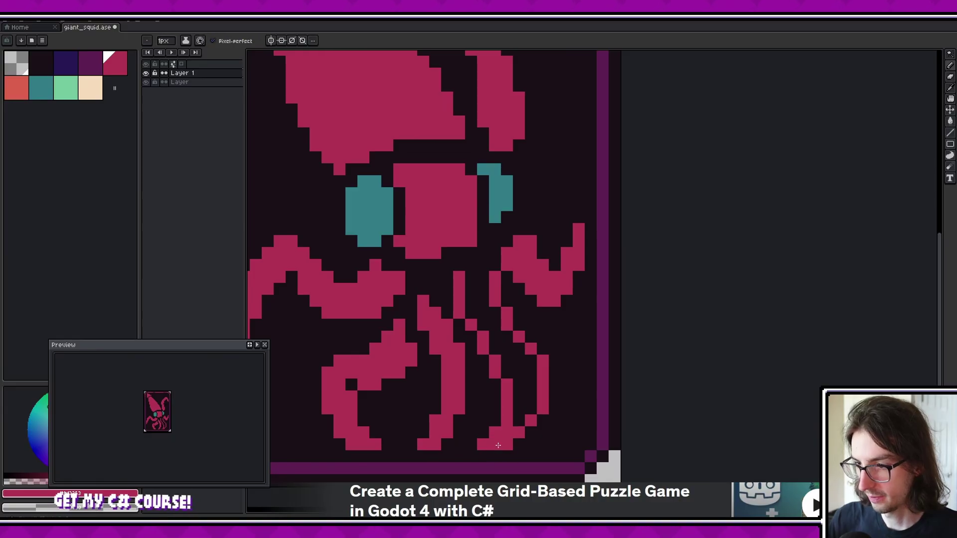
pyautogui.moveTo(469, 268); pyautogui.dragTo(486, 267)
pyautogui.press('g')
pyautogui.click(477, 289)
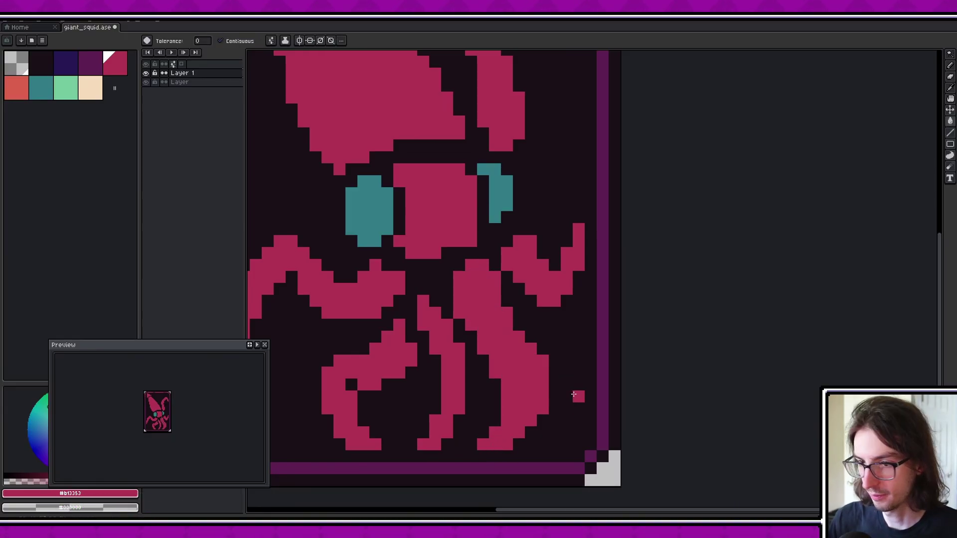
# Step: Thin the new thick tentacle by erasing its bulging outer edge and trimming pixels around its top and upper inner edge
pyautogui.press('e')
pyautogui.moveTo(543, 359)
pyautogui.mouseDown()
pyautogui.moveTo(543, 384)
pyautogui.moveTo(531, 421)
pyautogui.moveTo(531, 337)
pyautogui.mouseUp()
pyautogui.press('b')
pyautogui.moveTo(531, 409); pyautogui.dragTo(531, 397)
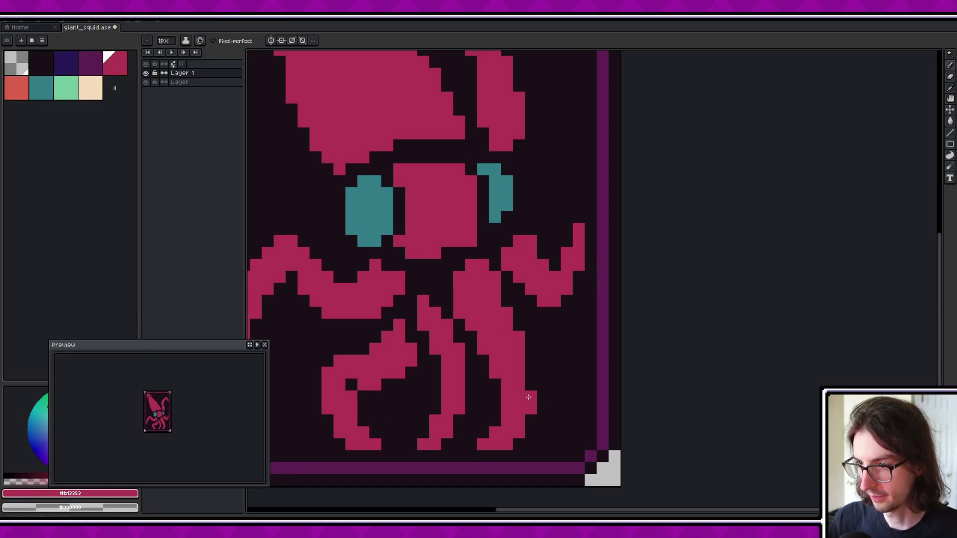
pyautogui.press('e')
pyautogui.moveTo(519, 337)
pyautogui.mouseDown()
pyautogui.moveTo(519, 313)
pyautogui.moveTo(495, 277)
pyautogui.moveTo(459, 277)
pyautogui.mouseUp()
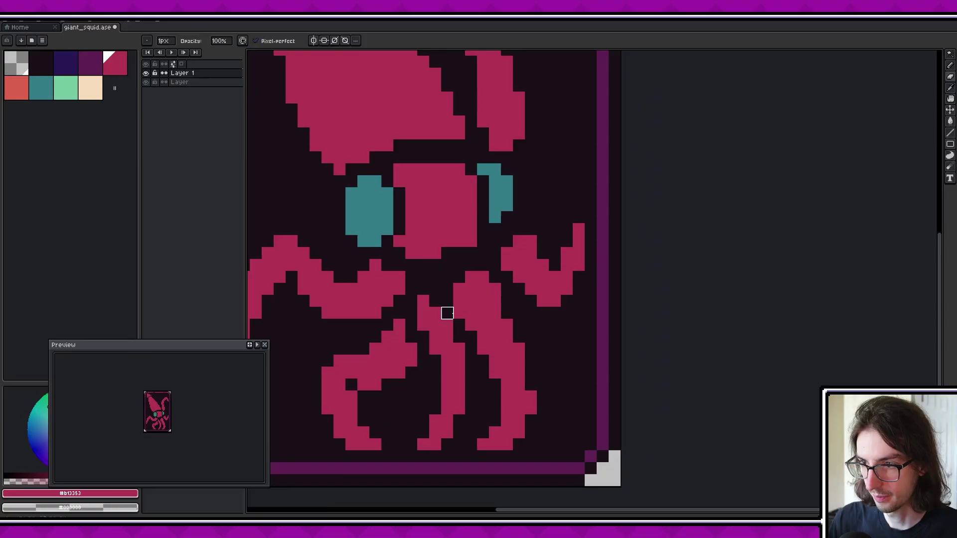
pyautogui.moveTo(459, 313)
pyautogui.mouseDown()
pyautogui.moveTo(458, 299)
pyautogui.moveTo(470, 335)
pyautogui.moveTo(471, 325)
pyautogui.mouseUp()
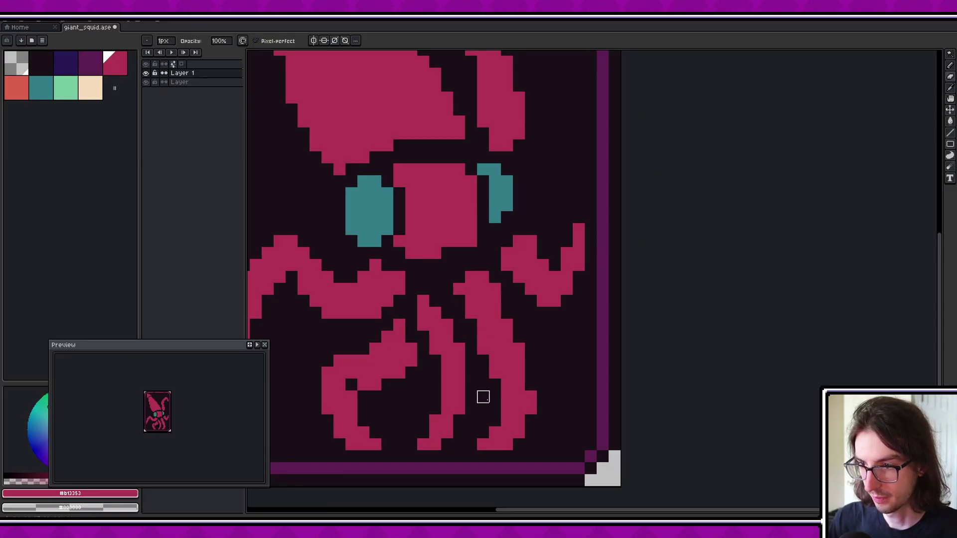
# Step: Cut off the lower end of the thick tentacle and outline an upturned hook tip toward the card's right border
pyautogui.press('m')
pyautogui.moveTo(474, 399); pyautogui.dragTo(563, 465)
pyautogui.press('Delete')
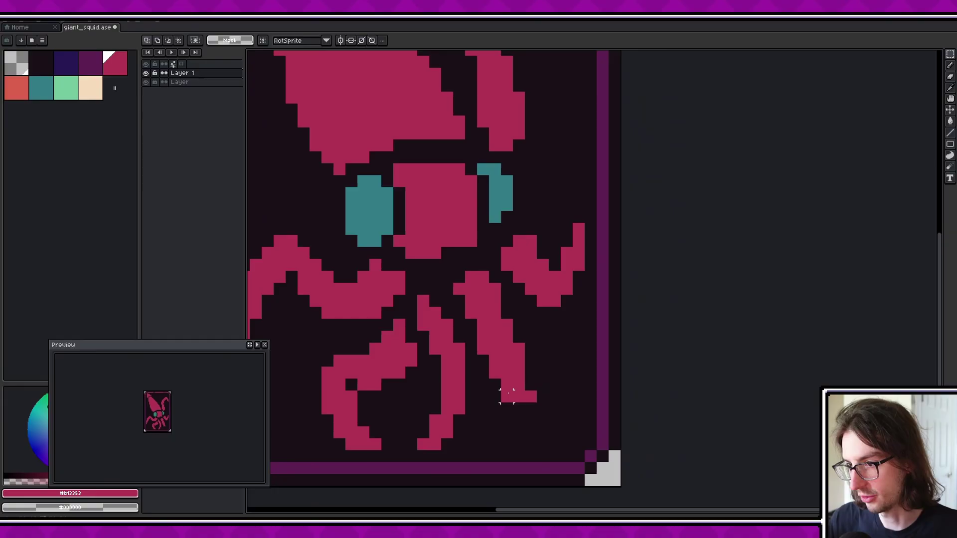
pyautogui.press('b')
pyautogui.moveTo(516, 406)
pyautogui.mouseDown()
pyautogui.moveTo(563, 407)
pyautogui.moveTo(573, 377)
pyautogui.moveTo(569, 349)
pyautogui.moveTo(555, 346)
pyautogui.moveTo(544, 387)
pyautogui.moveTo(555, 372)
pyautogui.mouseUp()
pyautogui.click(531, 407)
# Step: Erase the stray pixel inside the hook's bend and fill the gaps in the upturned tip with crimson
pyautogui.press('e')
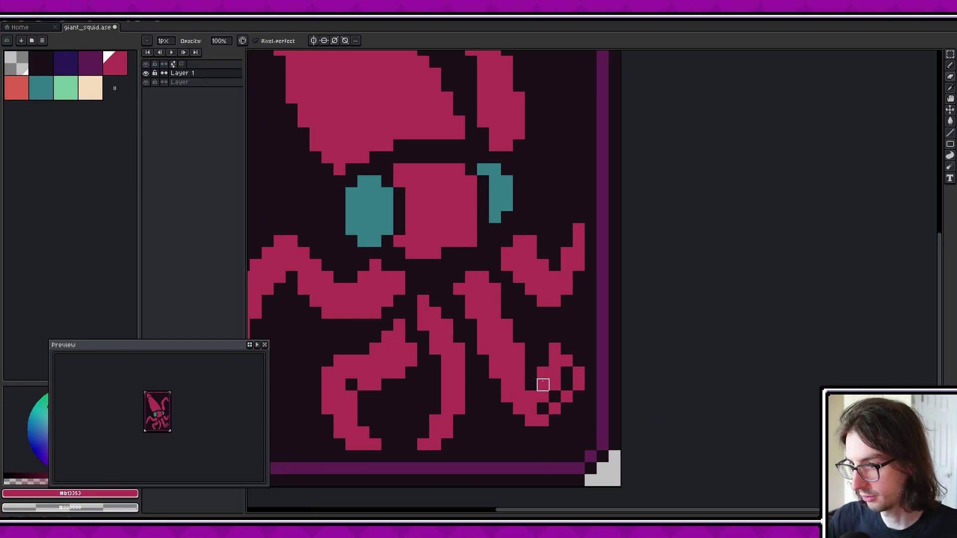
pyautogui.click(544, 373)
pyautogui.press('b')
pyautogui.click(566, 375)
pyautogui.press('space')
pyautogui.press('g')
pyautogui.click(548, 404)
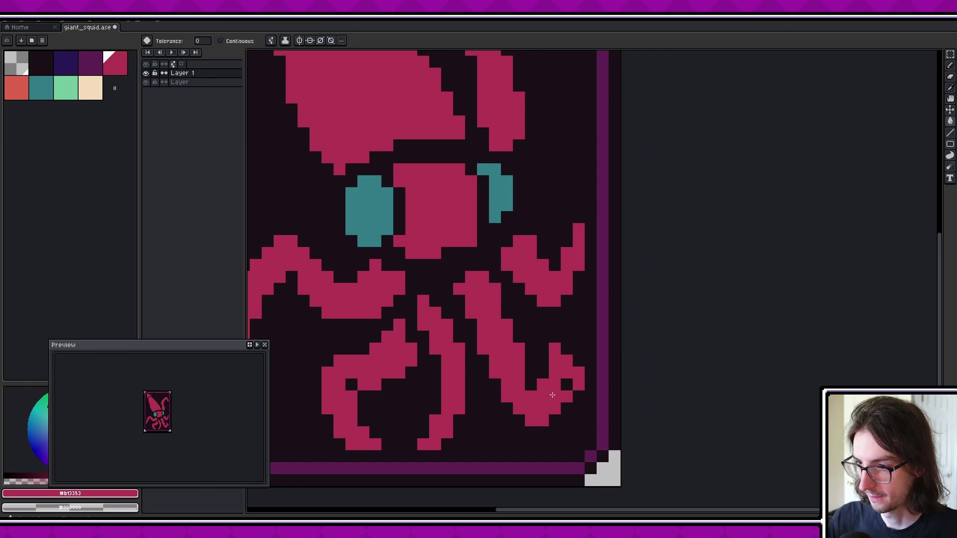
# Step: Narrow the upturned tip on its outer side and trim the underside of the hook to round the bend
pyautogui.press('b')
pyautogui.press('e')
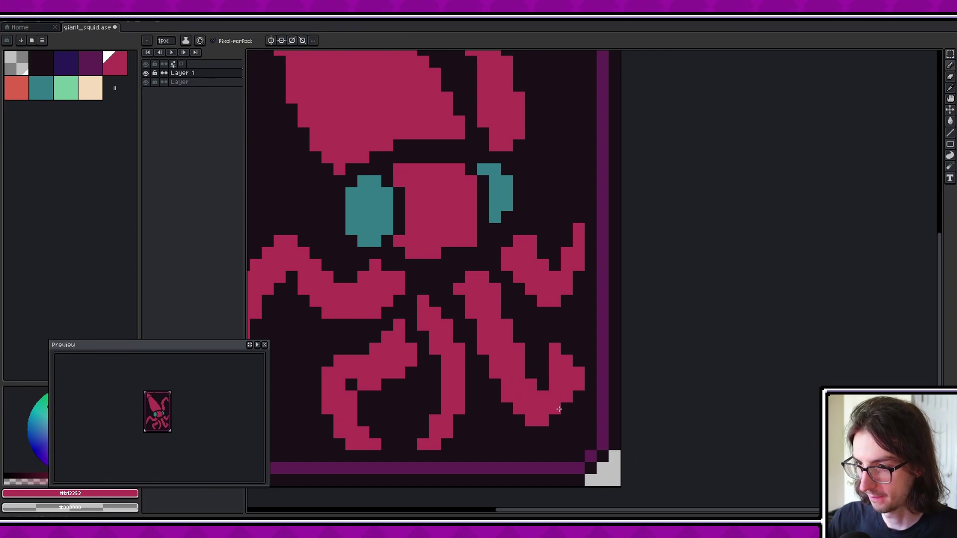
pyautogui.press('b')
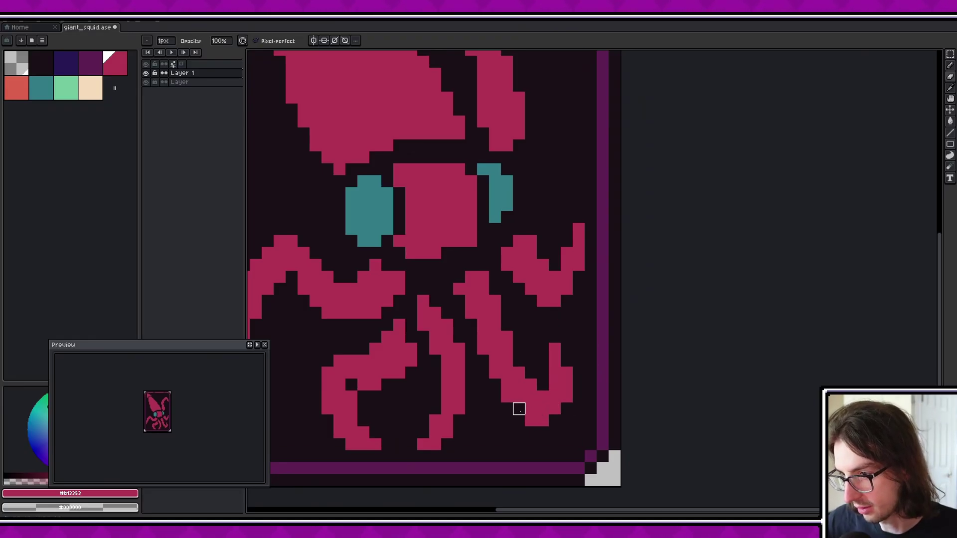
pyautogui.moveTo(517, 408)
pyautogui.mouseDown()
pyautogui.moveTo(566, 445)
pyautogui.moveTo(508, 408)
pyautogui.moveTo(627, 397)
pyautogui.moveTo(627, 384)
pyautogui.moveTo(555, 421)
pyautogui.mouseUp()
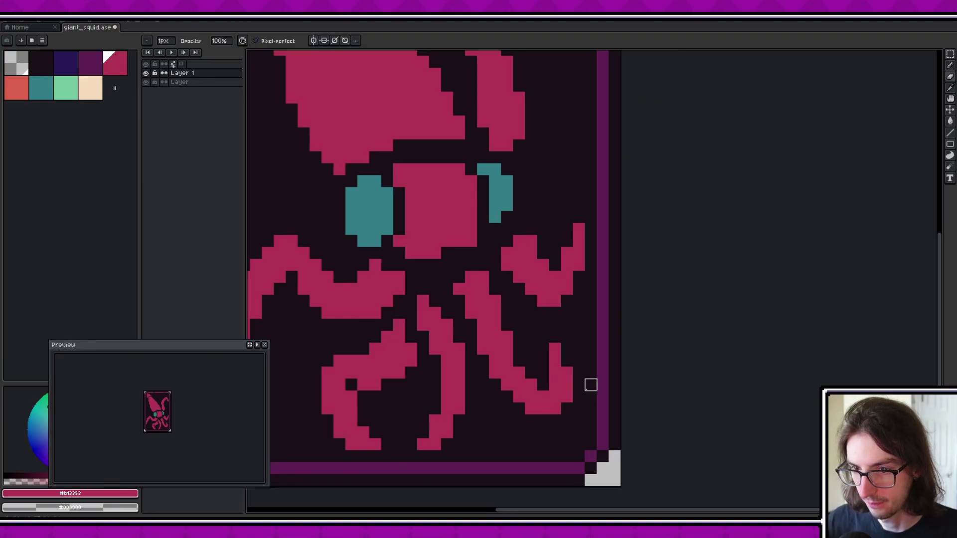
pyautogui.scroll(-2, 559, 433)
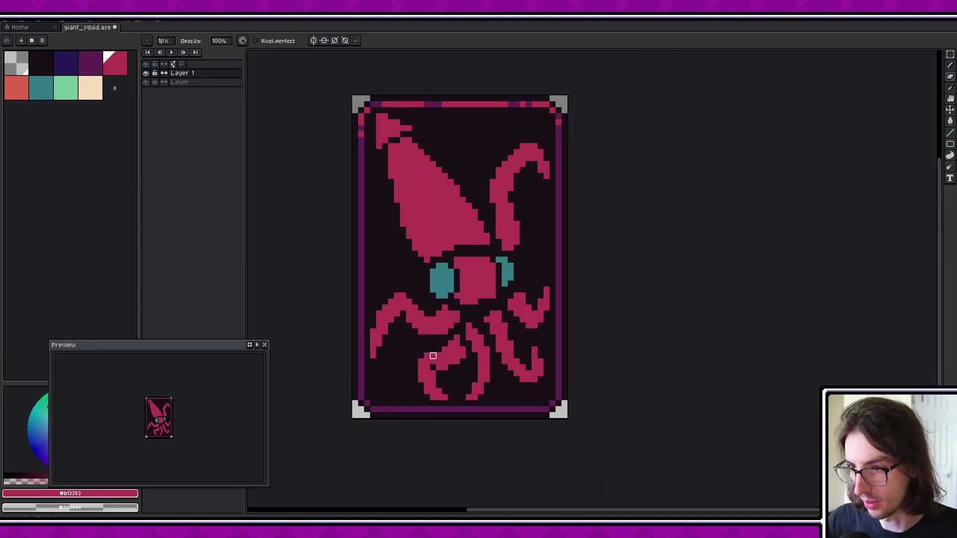
pyautogui.scroll(2, 433, 356)
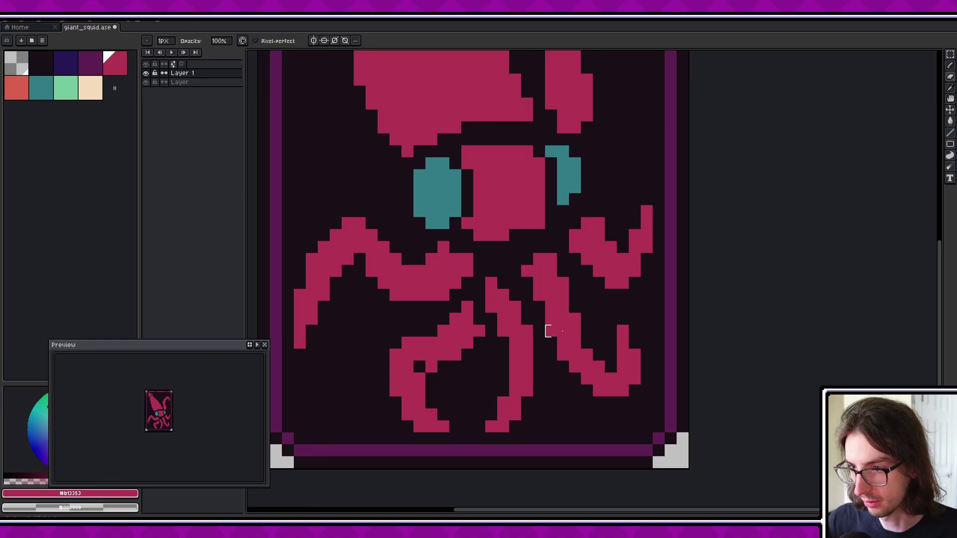
pyautogui.moveTo(559, 311); pyautogui.dragTo(548, 371)
pyautogui.scroll(-1, 527, 367)
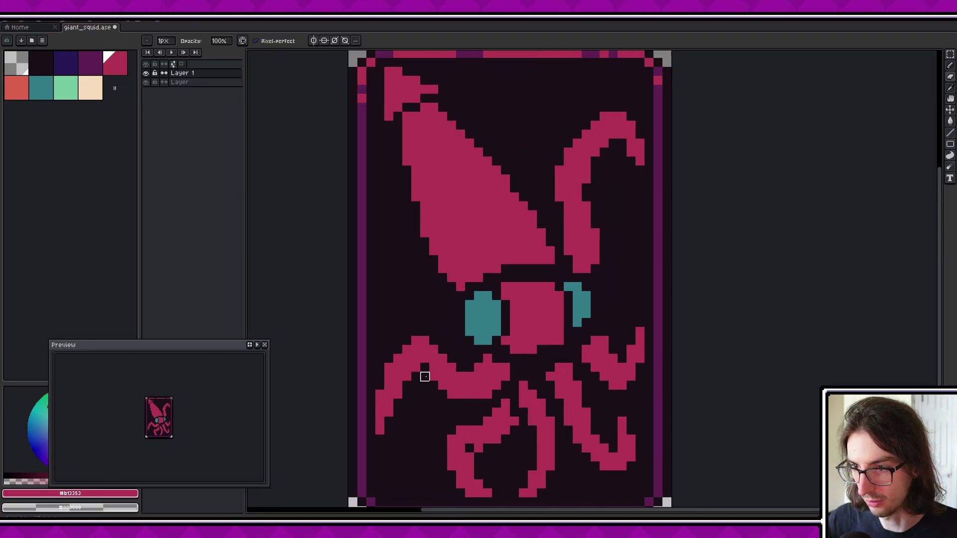
# Step: Save the squid drawing
pyautogui.scroll(-1, 458, 359)
pyautogui.scroll(1, 545, 360)
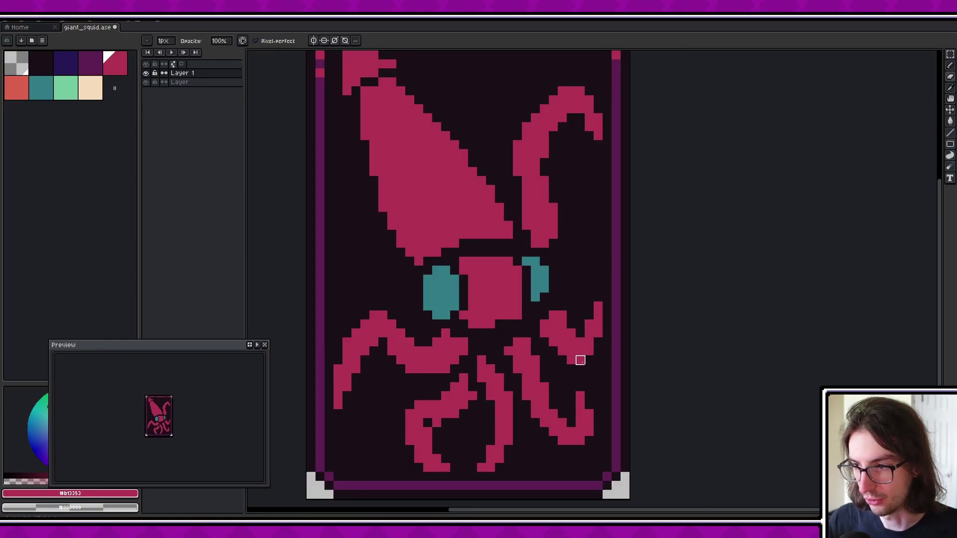
pyautogui.rightClick(562, 315)
pyautogui.press('g')
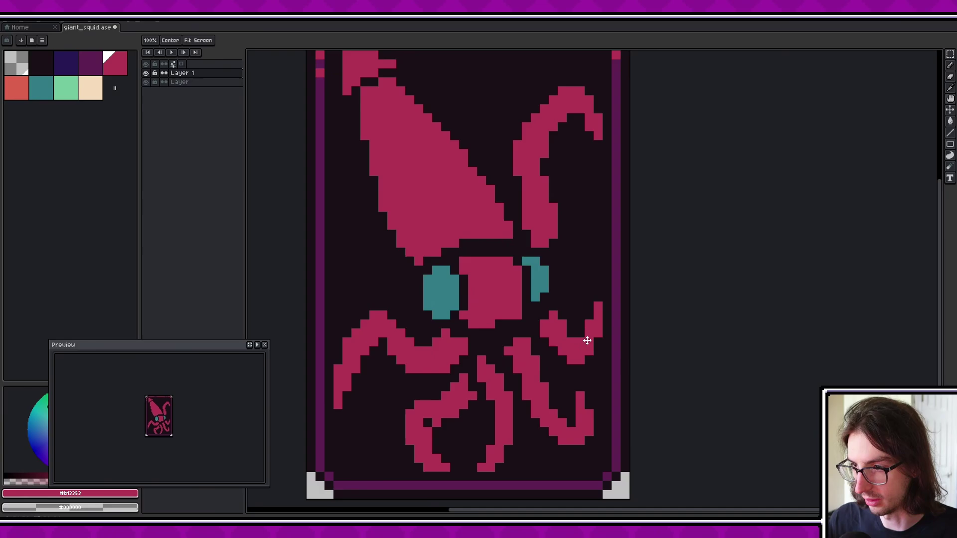
pyautogui.press('alt')
pyautogui.click(580, 333)
pyautogui.moveTo(482, 396); pyautogui.dragTo(501, 337)
pyautogui.hotkey('ctrl', 's')
# Step: Paint the inner corner pixel of the lower-right tentacle's hook in the dark background colour and save the file
pyautogui.press('alt')
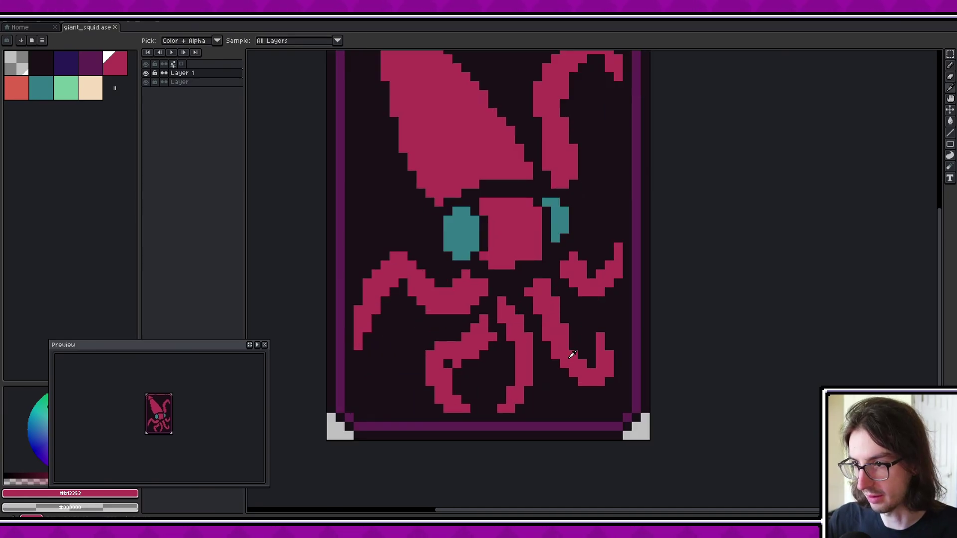
pyautogui.click(591, 363)
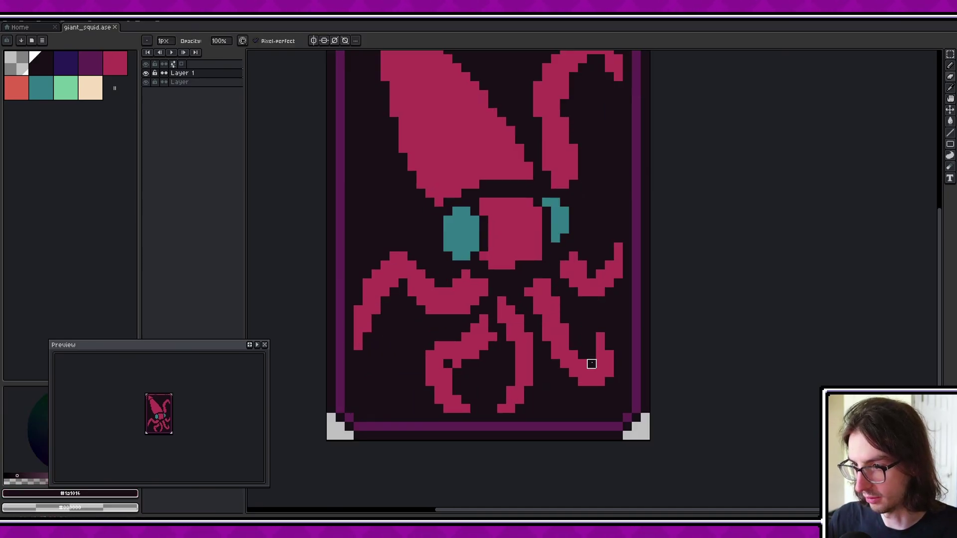
pyautogui.press('b')
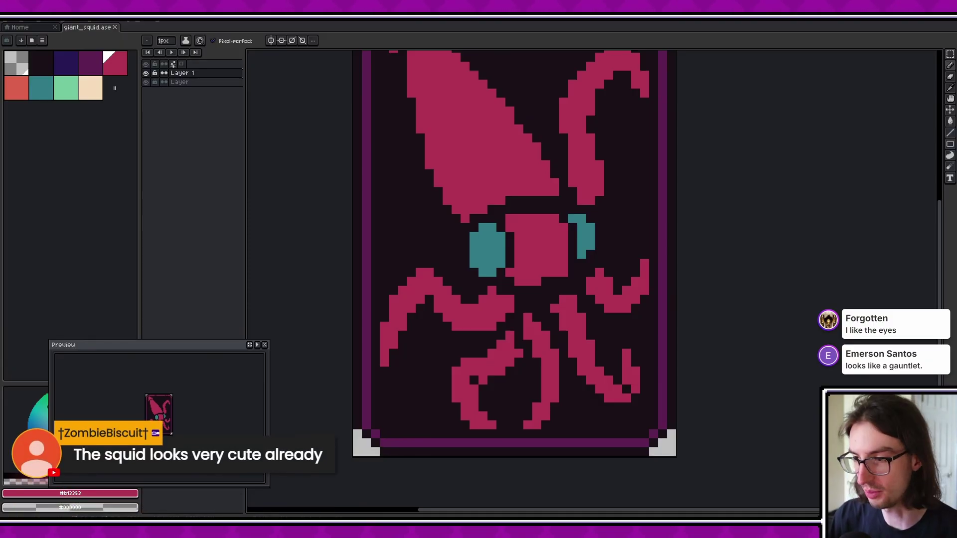
pyautogui.moveTo(511, 344); pyautogui.dragTo(530, 354)
pyautogui.hotkey('ctrl', 's')
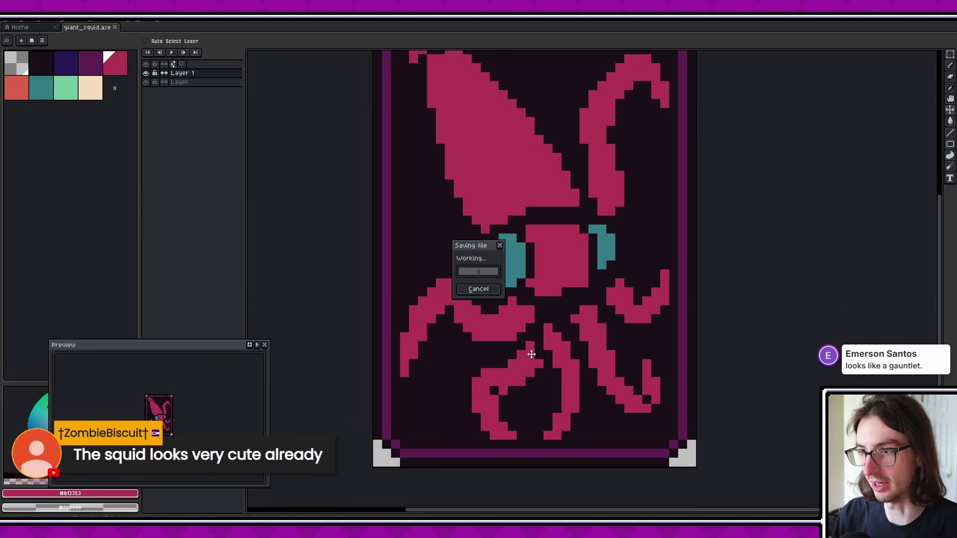
pyautogui.hotkey('ctrl', 'x')
pyautogui.scroll(-1, 530, 354)
pyautogui.hotkey('ctrl', 'z')
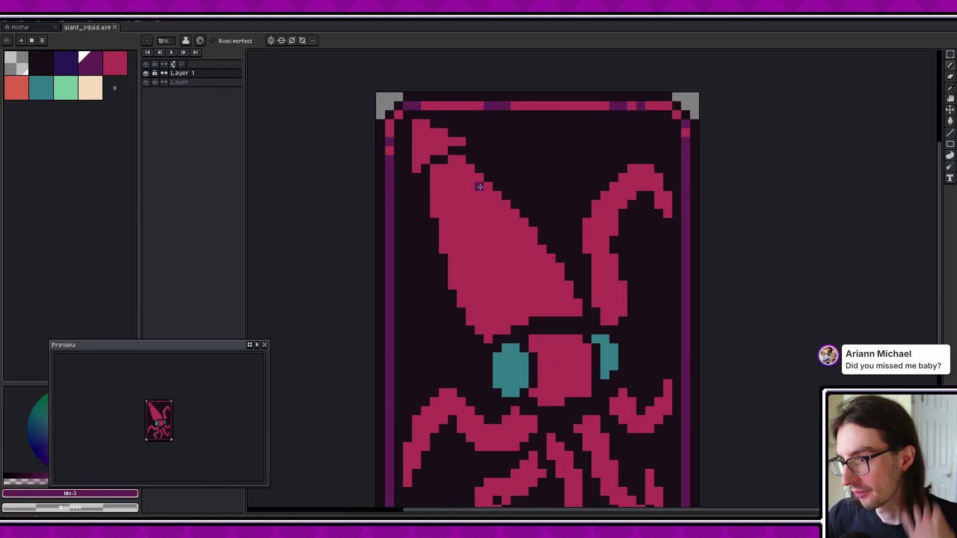
# Step: Draw a stepped purple shadow boundary down the mantle and fill the area on its left side with purple
pyautogui.scroll(1, 479, 187)
pyautogui.moveTo(431, 164); pyautogui.dragTo(458, 233)
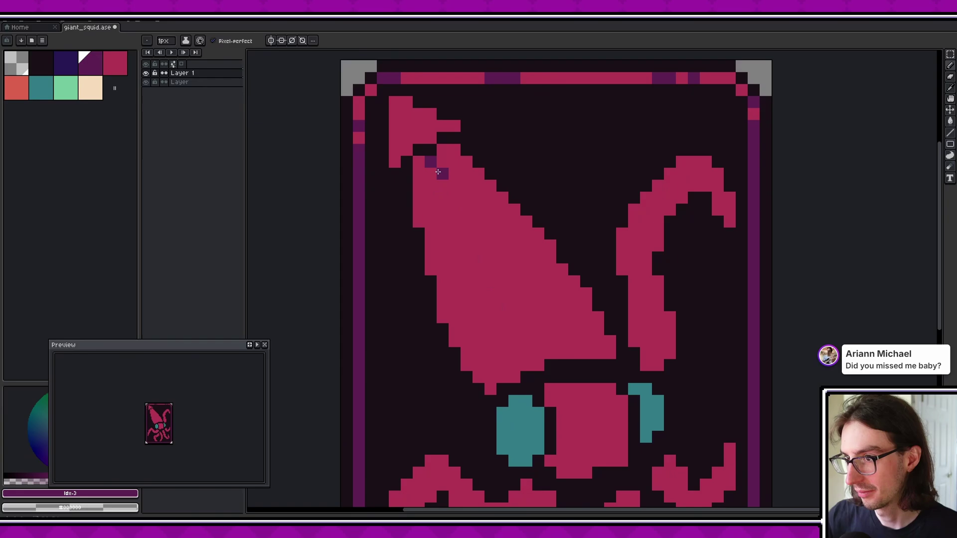
pyautogui.moveTo(438, 172)
pyautogui.mouseDown()
pyautogui.moveTo(498, 319)
pyautogui.moveTo(538, 365)
pyautogui.mouseUp()
pyautogui.press('g')
pyautogui.click(500, 341)
pyautogui.moveTo(550, 309)
pyautogui.mouseDown()
pyautogui.moveTo(534, 240)
pyautogui.moveTo(536, 276)
pyautogui.mouseUp()
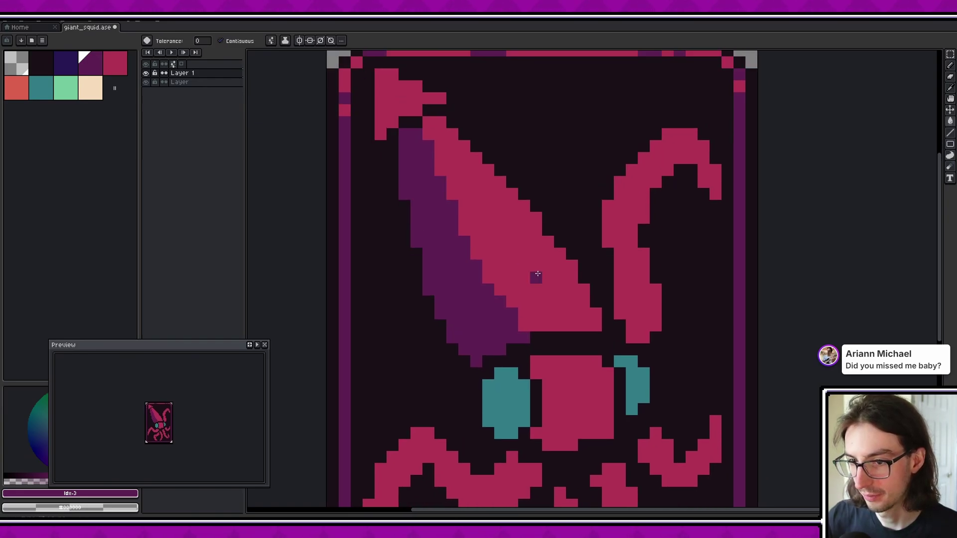
# Step: Extend the purple shadow as a thin strip along the mantle's lower edge and smooth its inner corner
pyautogui.press('b')
pyautogui.moveTo(525, 325); pyautogui.dragTo(606, 314)
pyautogui.click(524, 312)
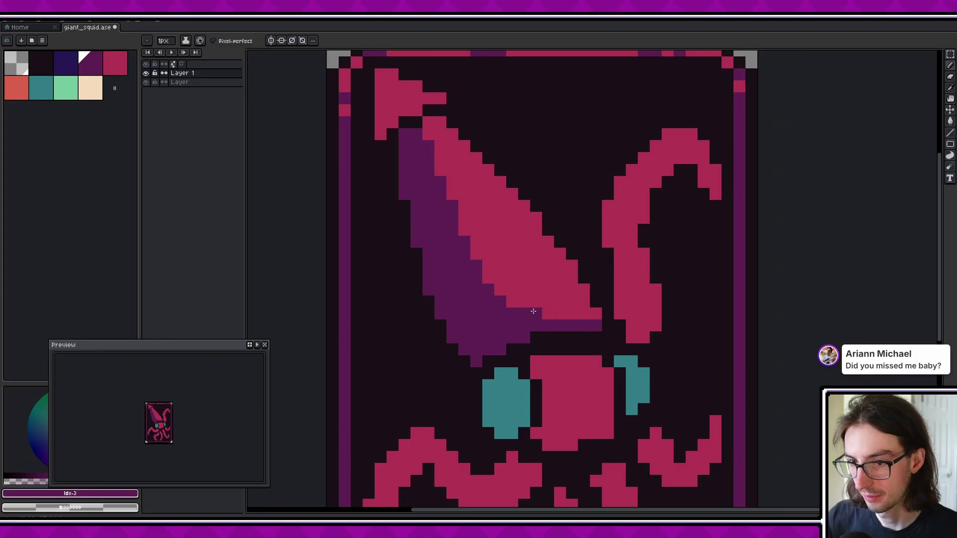
# Step: Shade the left side of the fin at the mantle's tip and of the long raised tentacle in purple
pyautogui.moveTo(498, 235)
pyautogui.mouseDown()
pyautogui.moveTo(490, 291)
pyautogui.moveTo(519, 358)
pyautogui.mouseUp()
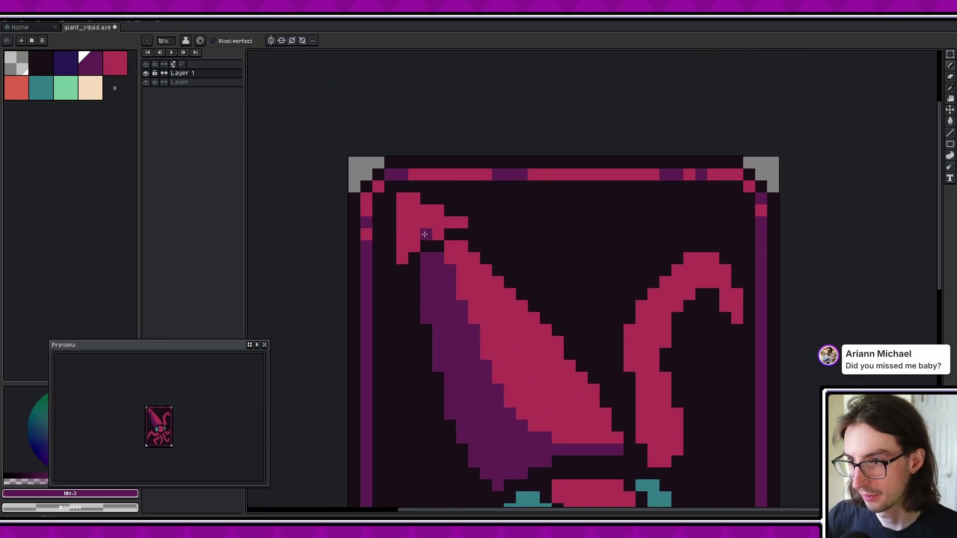
pyautogui.moveTo(425, 234)
pyautogui.mouseDown()
pyautogui.moveTo(407, 199)
pyautogui.moveTo(402, 233)
pyautogui.mouseUp()
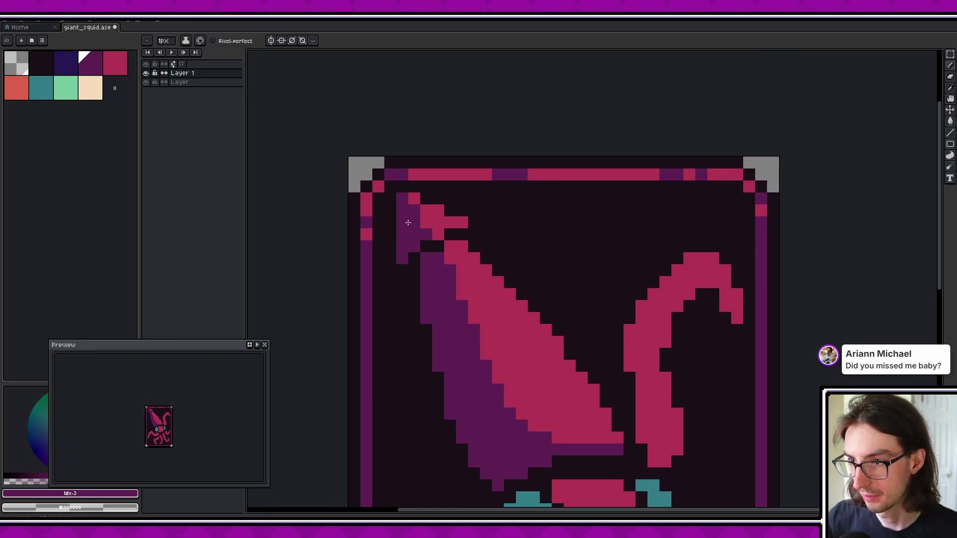
pyautogui.scroll(-7, 408, 222)
pyautogui.click(570, 321)
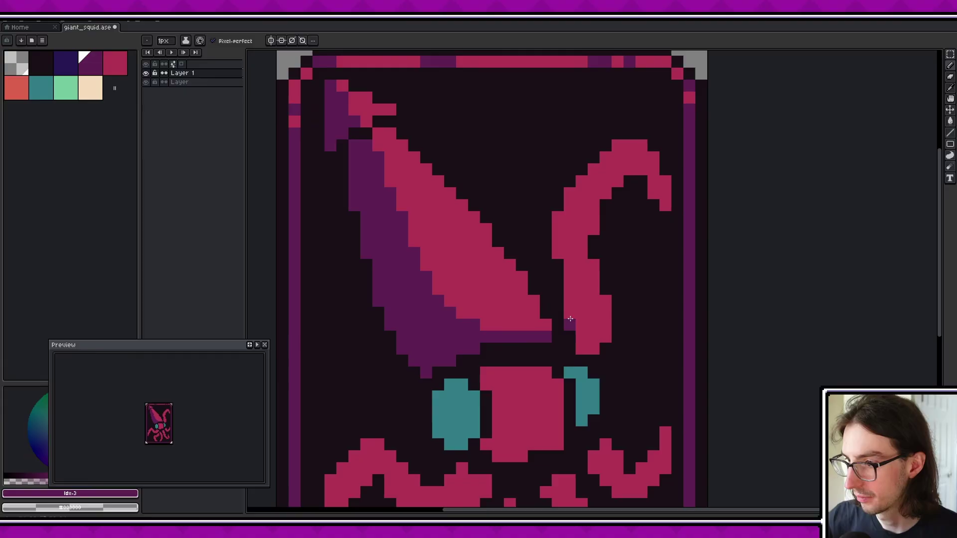
pyautogui.moveTo(570, 319)
pyautogui.mouseDown()
pyautogui.moveTo(590, 347)
pyautogui.moveTo(571, 237)
pyautogui.moveTo(604, 186)
pyautogui.mouseUp()
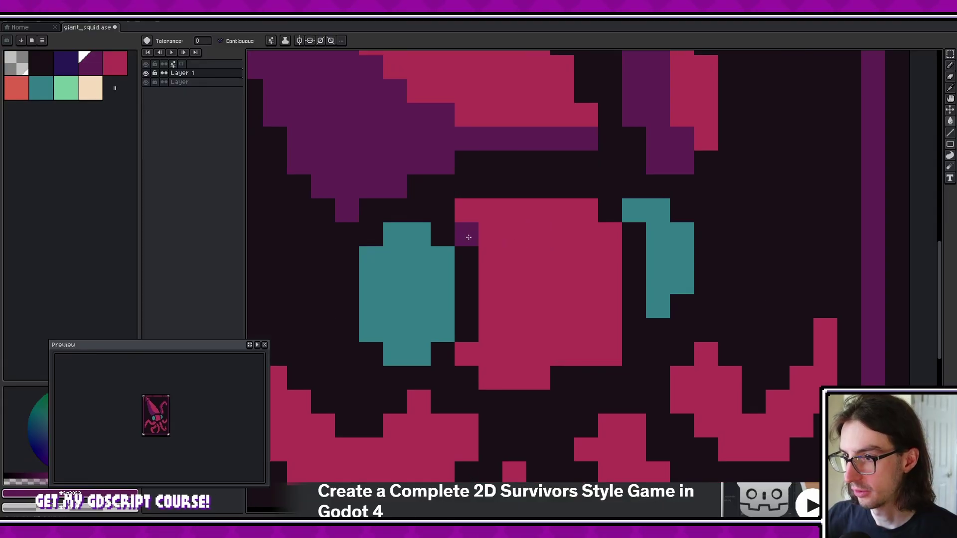
# Step: Shade the left edge of the head block between the eyes in purple, including its upper and lower corners
pyautogui.click(468, 237)
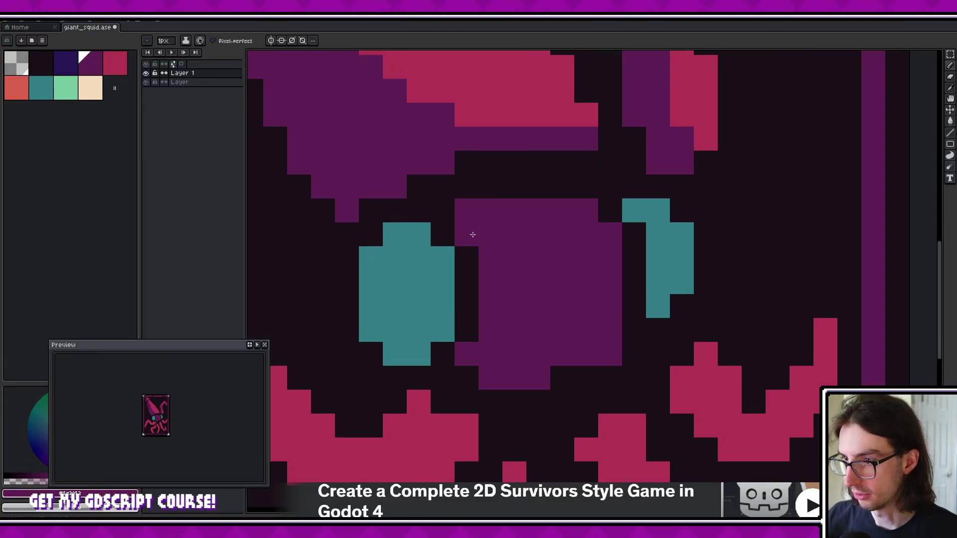
pyautogui.hotkey('ctrl', 'z')
pyautogui.click(473, 235)
pyautogui.moveTo(484, 237)
pyautogui.mouseDown()
pyautogui.moveTo(484, 332)
pyautogui.moveTo(490, 259)
pyautogui.mouseUp()
pyautogui.hotkey('ctrl', 'z')
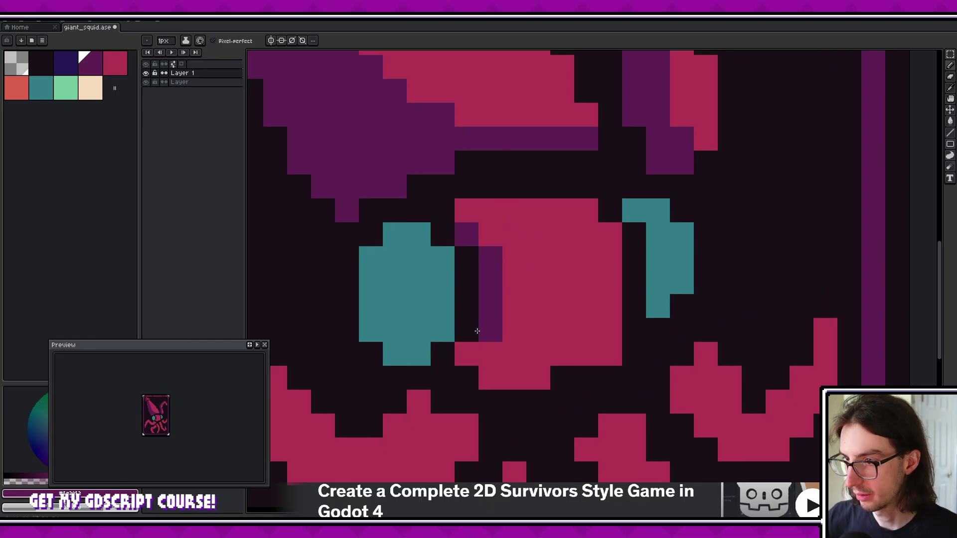
pyautogui.moveTo(477, 331)
pyautogui.mouseDown()
pyautogui.moveTo(473, 353)
pyautogui.moveTo(510, 376)
pyautogui.mouseUp()
pyautogui.moveTo(515, 211); pyautogui.dragTo(485, 230)
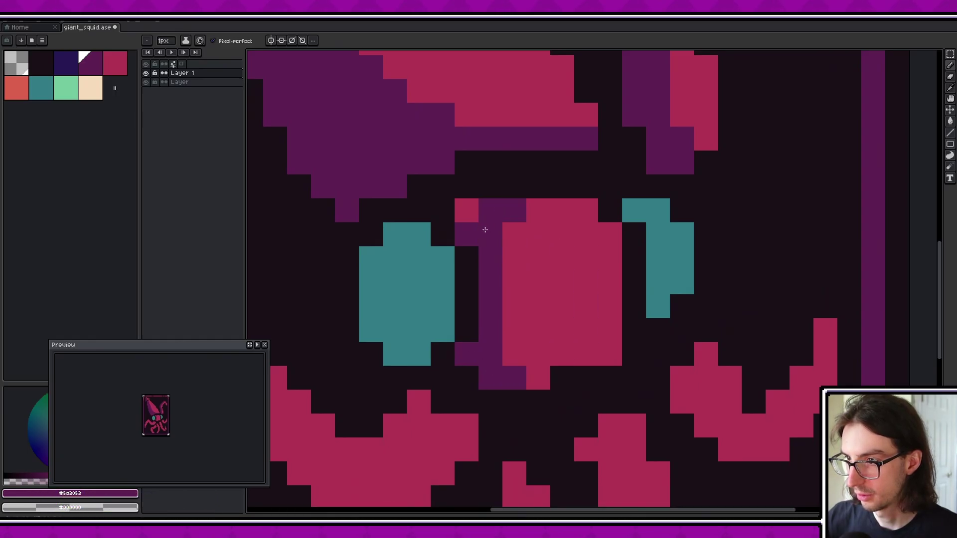
pyautogui.click(468, 212)
pyautogui.moveTo(539, 335); pyautogui.dragTo(543, 272)
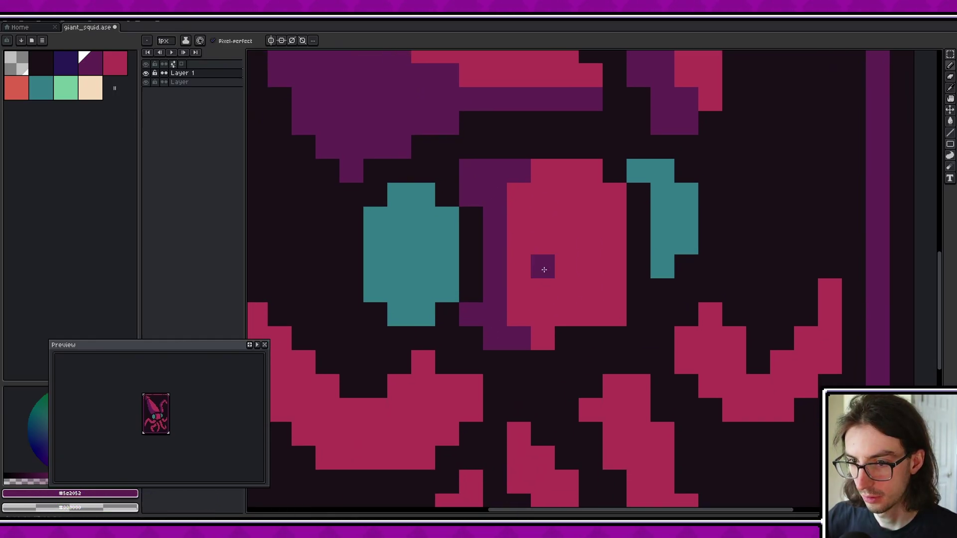
# Step: Try extending the purple shading along the lower edge of the head block
pyautogui.click(545, 335)
pyautogui.moveTo(588, 316); pyautogui.dragTo(631, 314)
pyautogui.hotkey('ctrl', 'z')
pyautogui.click(563, 317)
pyautogui.click(604, 314)
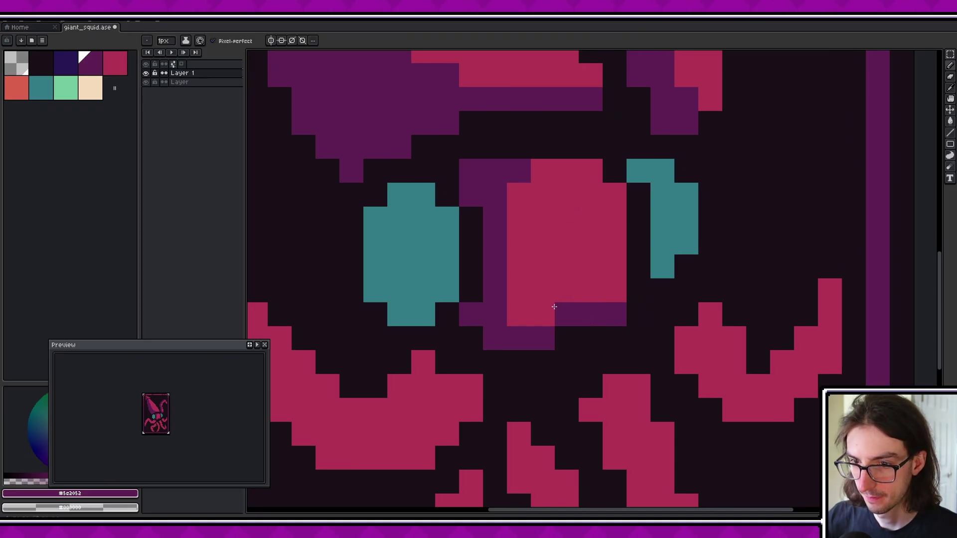
pyautogui.click(519, 313)
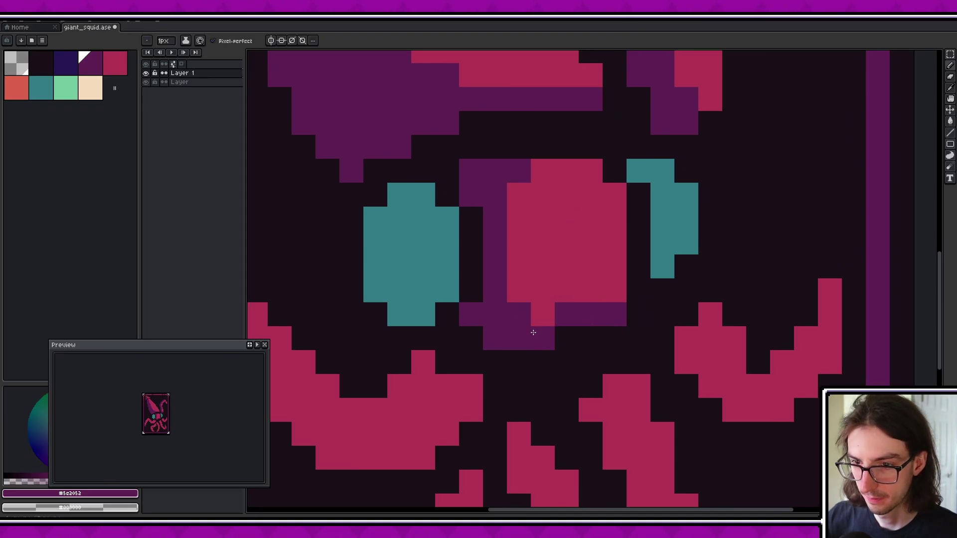
# Step: Undo the purple strokes along the head's lower edge and repaint the rightmost pixel of its lowest row crimson
pyautogui.hotkey('ctrl', 'z')
pyautogui.hotkey('ctrl', 'z')
pyautogui.hotkey('ctrl', 'z')
pyautogui.hotkey('ctrl', 'z')
pyautogui.click(579, 305)
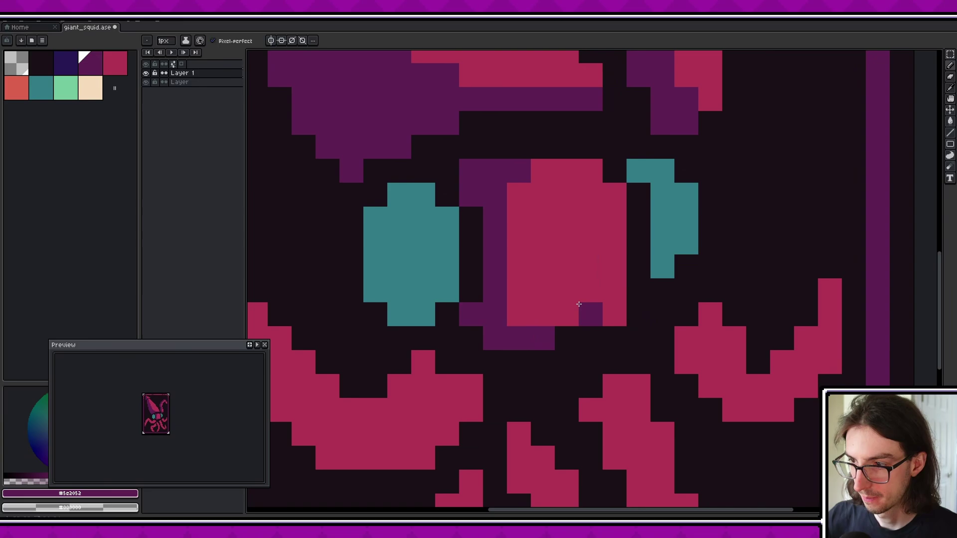
pyautogui.hotkey('ctrl', 'z')
pyautogui.keyDown('alt'); pyautogui.click(543, 290); pyautogui.keyUp('alt')
pyautogui.click(543, 338)
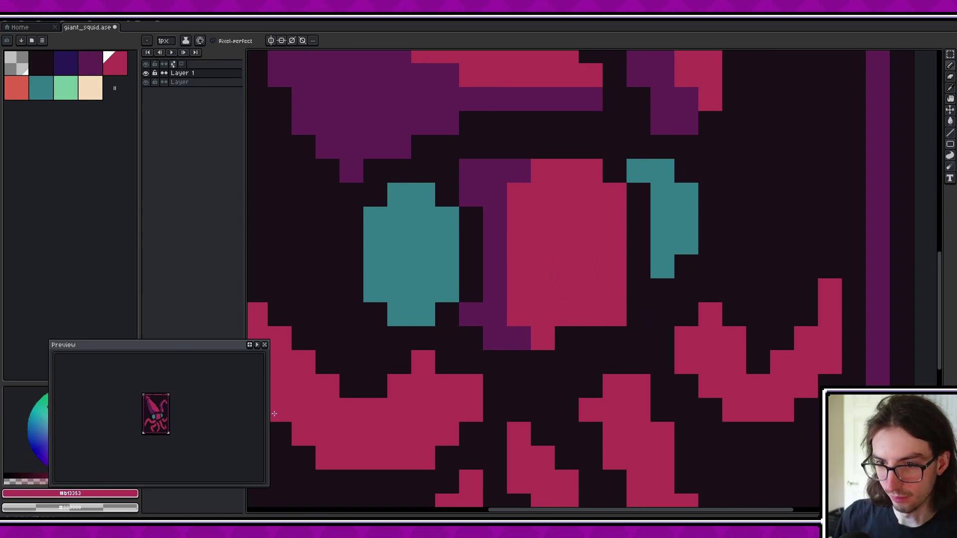
# Step: Enlarge the sprite in the preview and save the shaded squid
pyautogui.scroll(2, 177, 417)
pyautogui.scroll(-2, 463, 314)
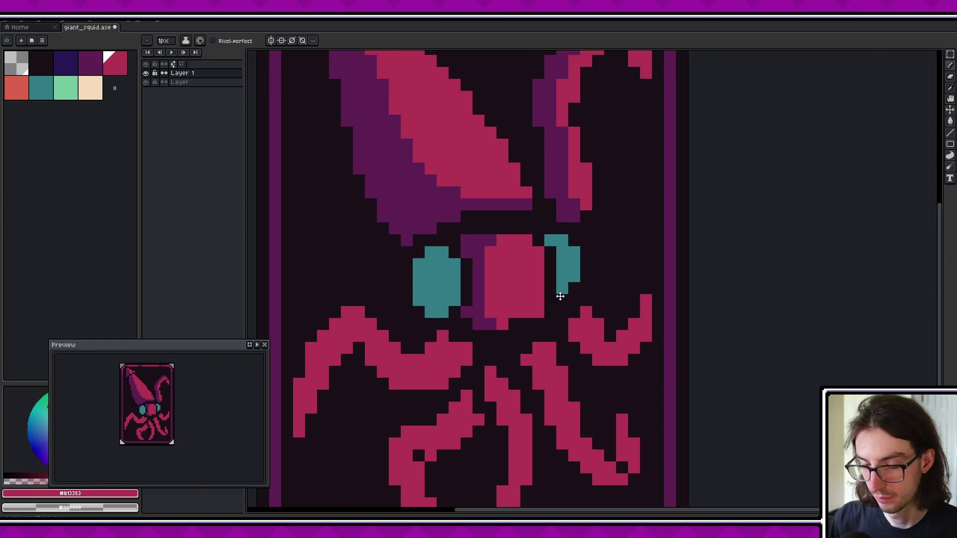
pyautogui.moveTo(561, 296); pyautogui.dragTo(580, 288)
pyautogui.hotkey('ctrl', 's')
# Step: Shade the base and the outer upper edge of the arched left tentacle in purple
pyautogui.keyDown('alt'); pyautogui.click(498, 287); pyautogui.keyUp('alt')
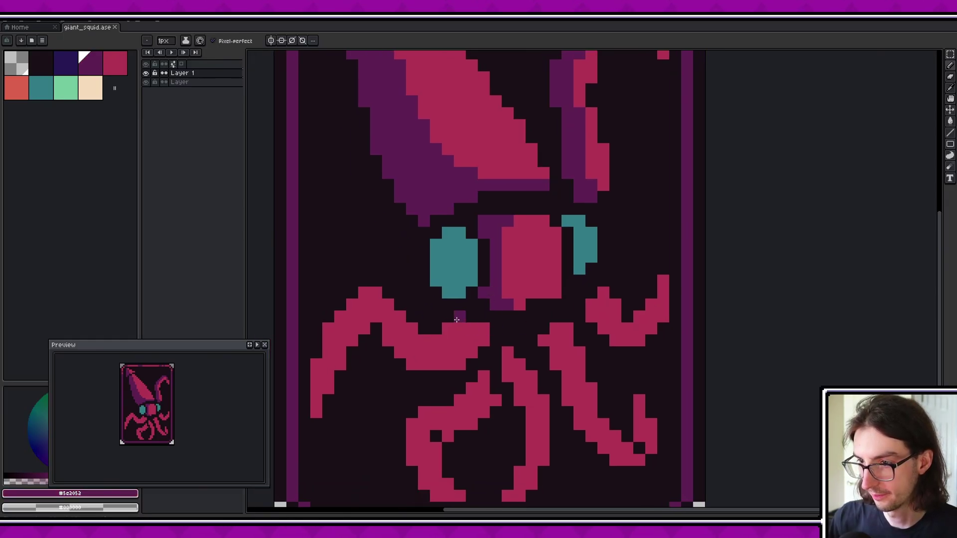
pyautogui.moveTo(456, 320); pyautogui.dragTo(428, 352)
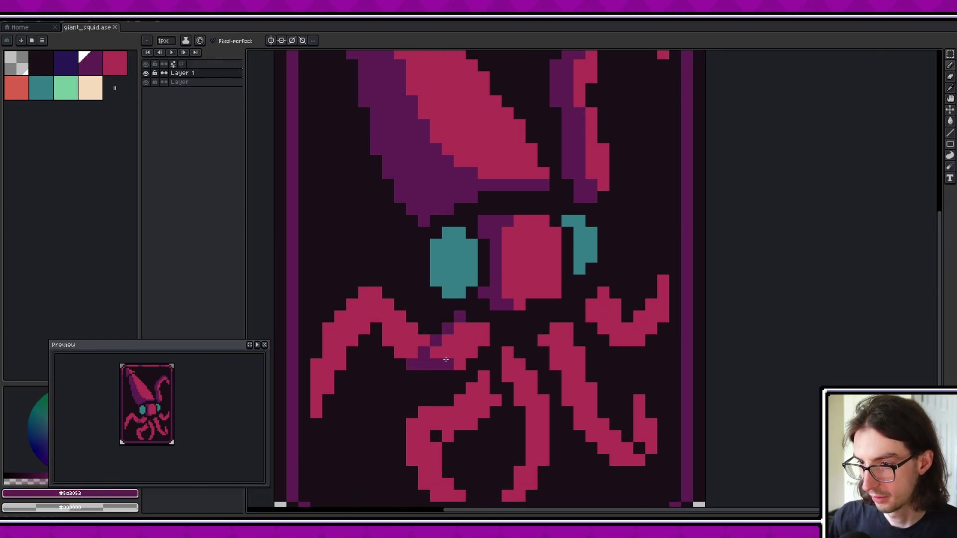
pyautogui.moveTo(446, 359); pyautogui.dragTo(481, 333)
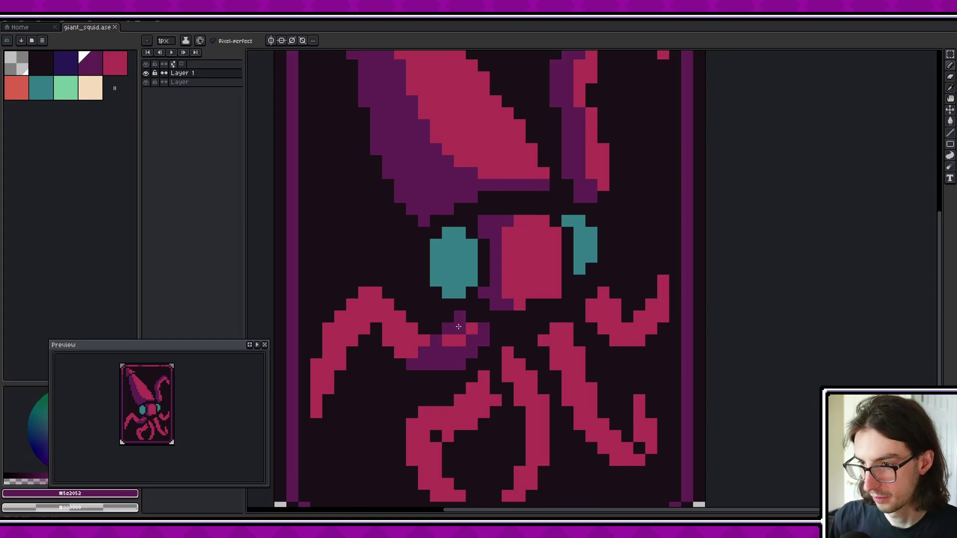
pyautogui.moveTo(412, 335)
pyautogui.mouseDown()
pyautogui.moveTo(372, 296)
pyautogui.moveTo(347, 308)
pyautogui.moveTo(377, 296)
pyautogui.moveTo(420, 341)
pyautogui.moveTo(379, 317)
pyautogui.moveTo(437, 331)
pyautogui.moveTo(476, 312)
pyautogui.mouseUp()
pyautogui.keyDown('alt'); pyautogui.click(381, 316); pyautogui.keyUp('alt')
pyautogui.keyDown('alt'); pyautogui.click(402, 259); pyautogui.keyUp('alt')
pyautogui.moveTo(378, 278); pyautogui.dragTo(363, 335)
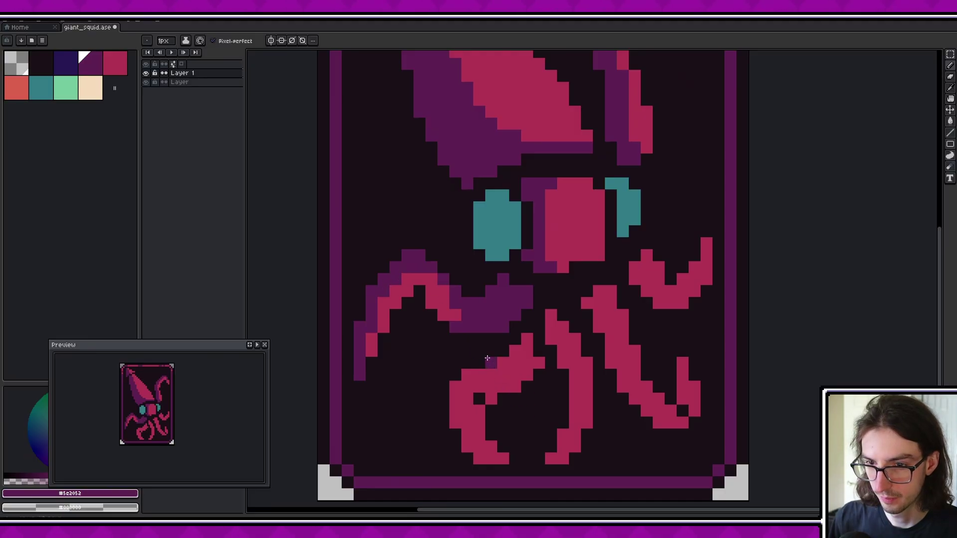
# Step: Extend the crimson band along the underside of the left tentacle's base and save the file
pyautogui.keyDown('alt'); pyautogui.click(453, 314); pyautogui.keyUp('alt')
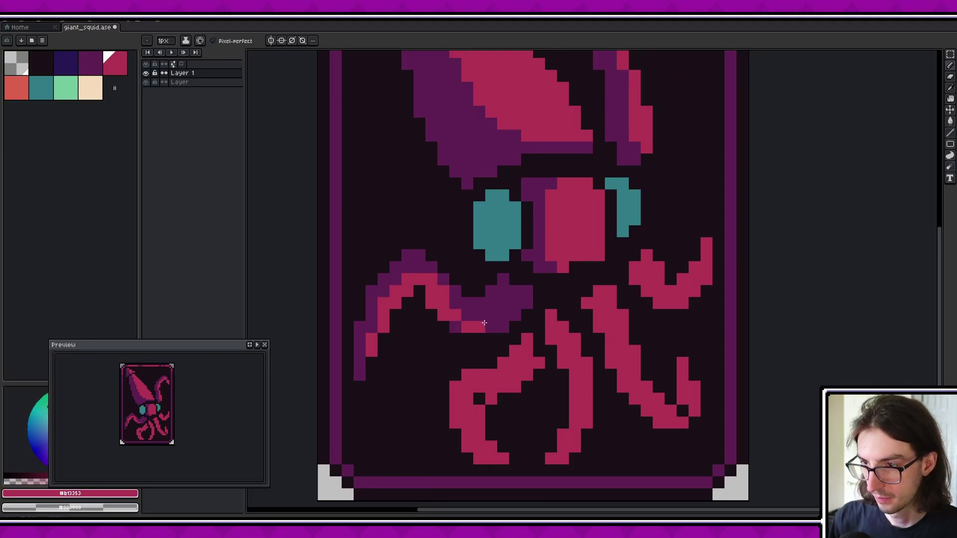
pyautogui.scroll(-1, 195, 403)
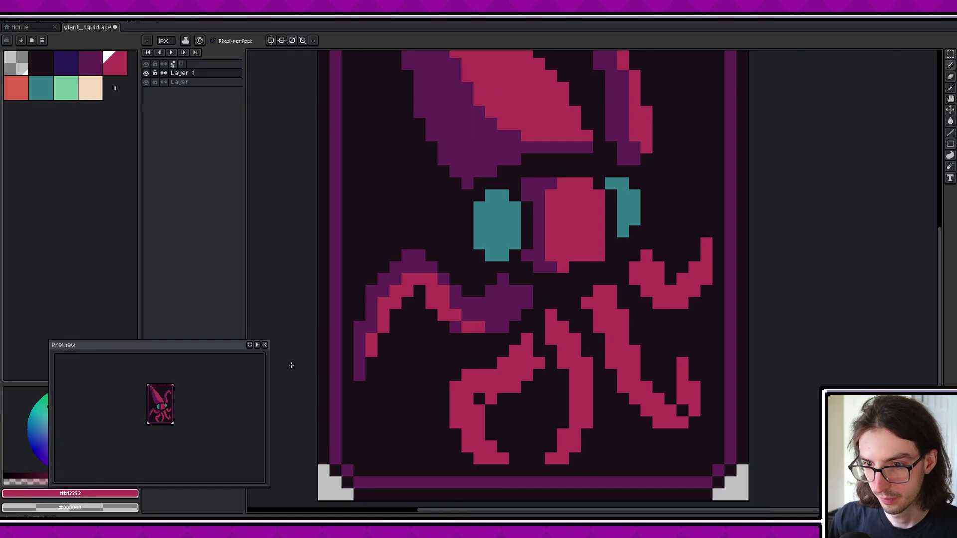
pyautogui.hotkey('ctrl', 's')
# Step: Fill the two curling bottom tentacles and both right-hand lower tentacles with purple, including the detached hook tip
pyautogui.moveTo(533, 305); pyautogui.dragTo(530, 249)
pyautogui.scroll(1, 528, 249)
pyautogui.press('g')
pyautogui.keyDown('alt'); pyautogui.click(430, 310); pyautogui.keyUp('alt')
pyautogui.scroll(-2, 426, 327)
pyautogui.click(440, 348)
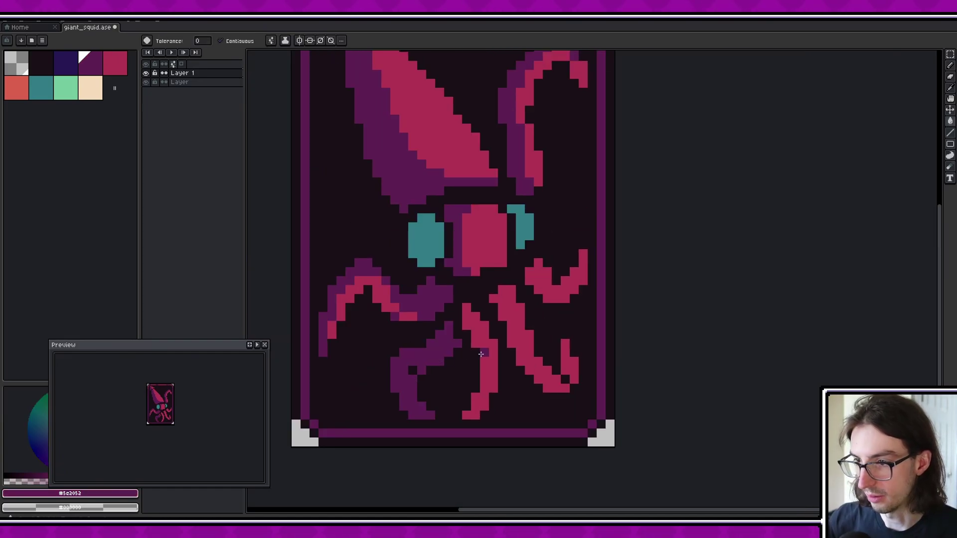
pyautogui.click(481, 354)
pyautogui.click(511, 325)
pyautogui.click(556, 292)
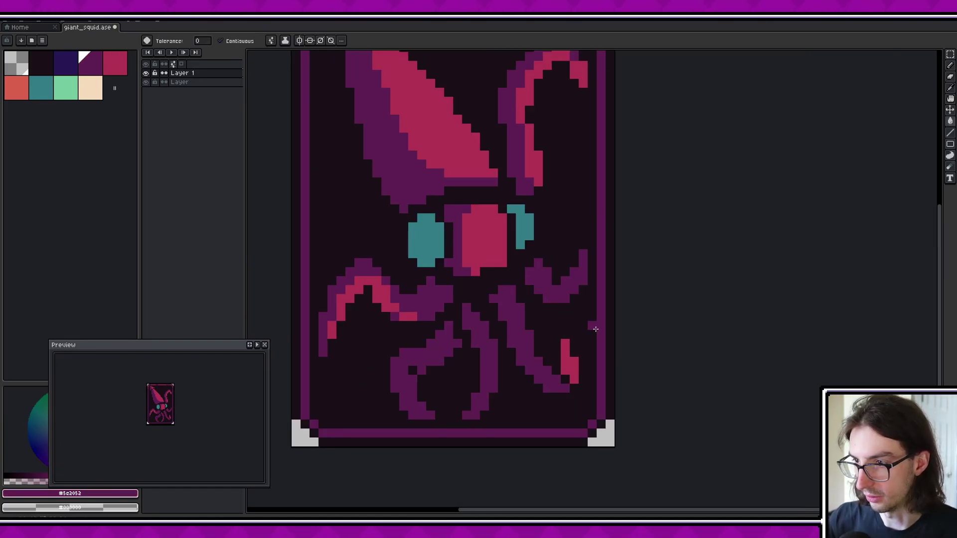
pyautogui.click(566, 361)
# Step: Paint crimson highlights along the inner edges of the two curling bottom tentacles
pyautogui.scroll(2, 449, 319)
pyautogui.keyDown('alt'); pyautogui.click(368, 277); pyautogui.keyUp('alt')
pyautogui.click(444, 339)
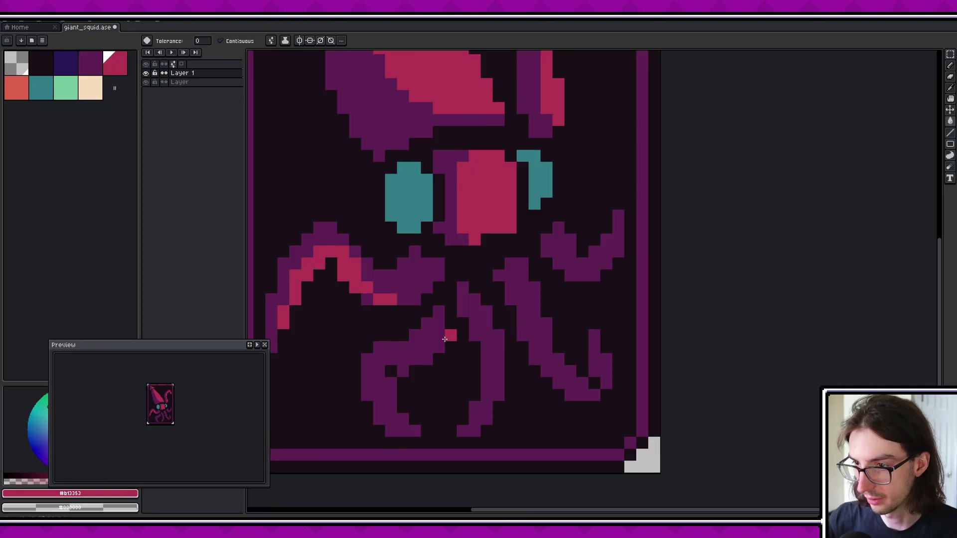
pyautogui.hotkey('ctrl', 'z')
pyautogui.press('b')
pyautogui.moveTo(438, 347); pyautogui.dragTo(387, 381)
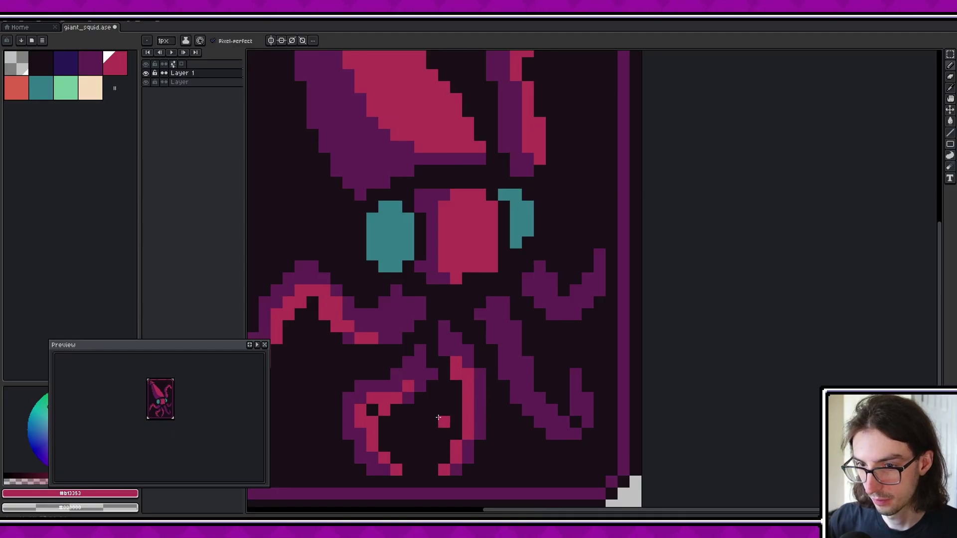
# Step: Paint a crimson highlight down the inner edge of the lower-right tentacle and up its hooked tip
pyautogui.moveTo(471, 407); pyautogui.dragTo(425, 403)
pyautogui.scroll(1, 481, 370)
pyautogui.scroll(-1, 484, 374)
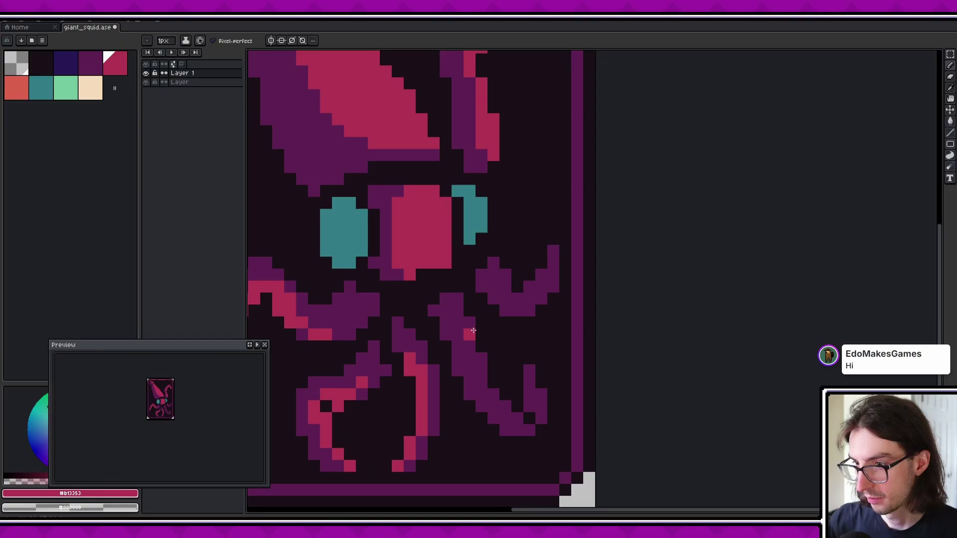
pyautogui.moveTo(470, 323); pyautogui.dragTo(471, 347)
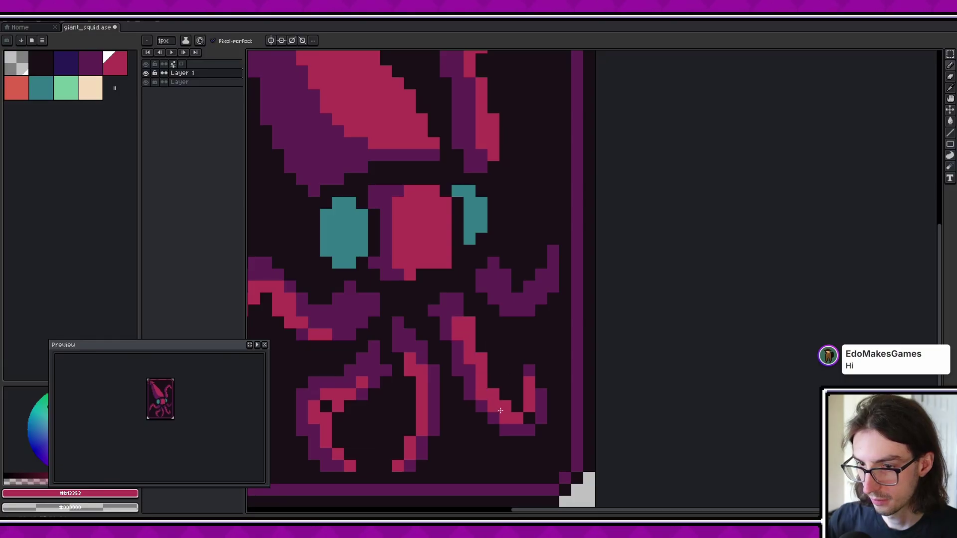
# Step: Try narrowing the top of the crimson highlight on the lower-right tentacle with purple and compare it in the preview
pyautogui.keyDown('alt'); pyautogui.click(456, 322); pyautogui.keyUp('alt')
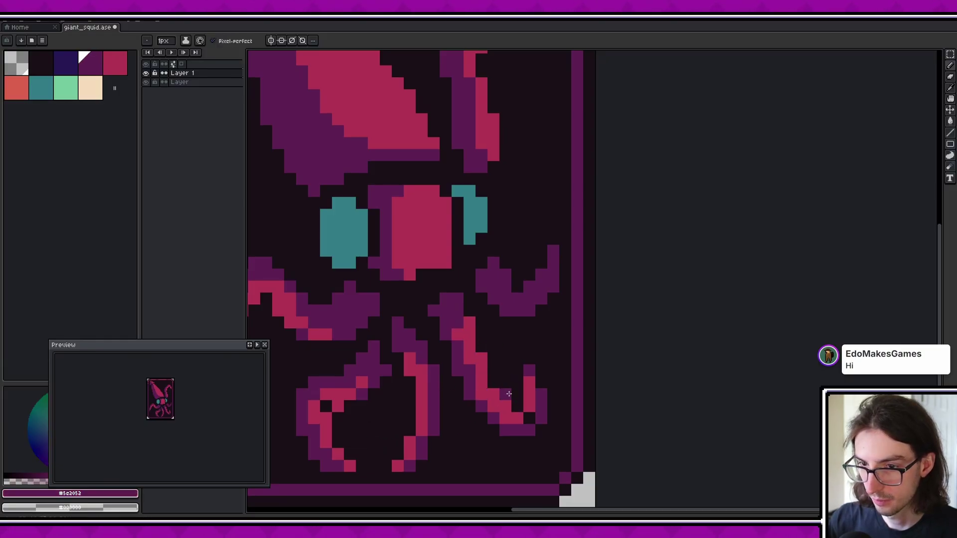
pyautogui.scroll(2, 205, 406)
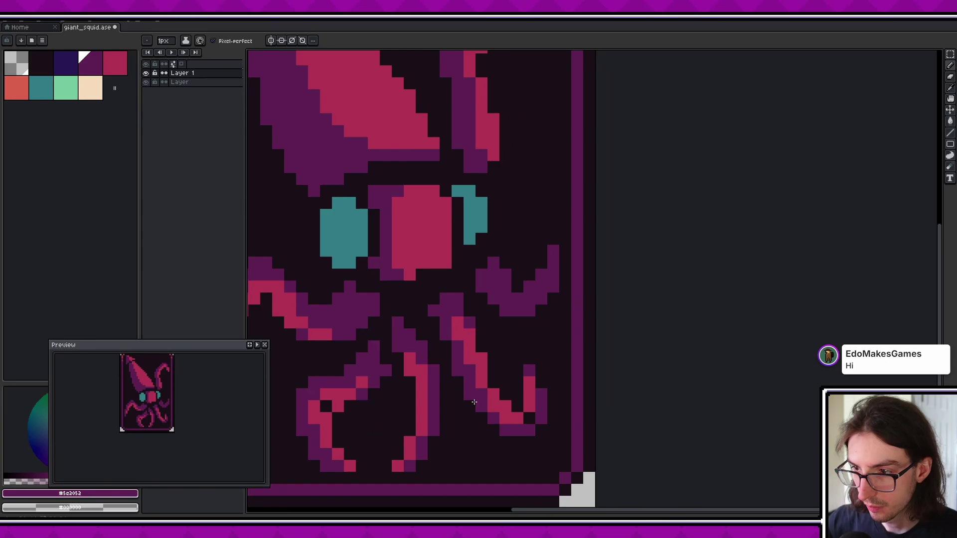
pyautogui.scroll(-2, 192, 398)
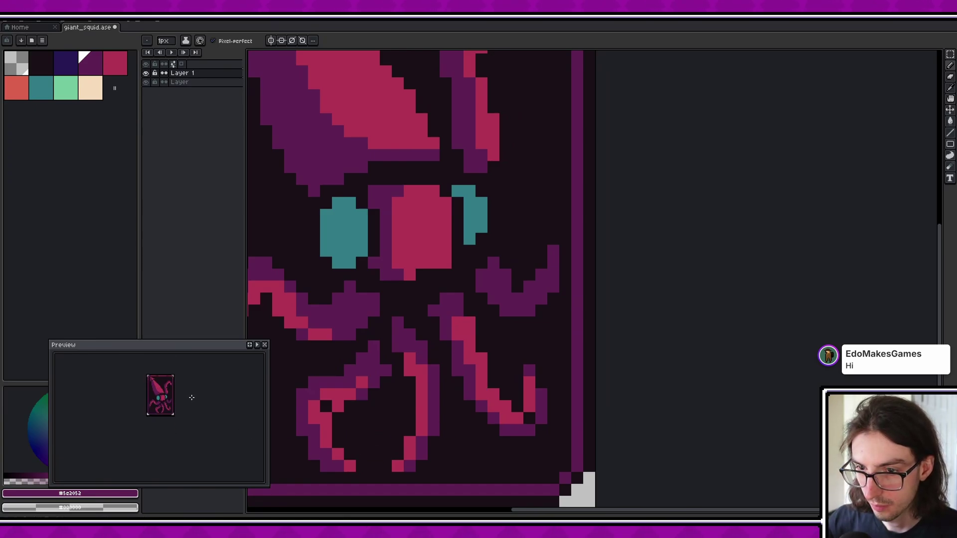
pyautogui.scroll(2, 184, 397)
pyautogui.scroll(-2, 178, 393)
# Step: Paint a crimson highlight along the inner curve of the small upturned tentacle beside the right eye
pyautogui.moveTo(461, 357); pyautogui.dragTo(486, 408)
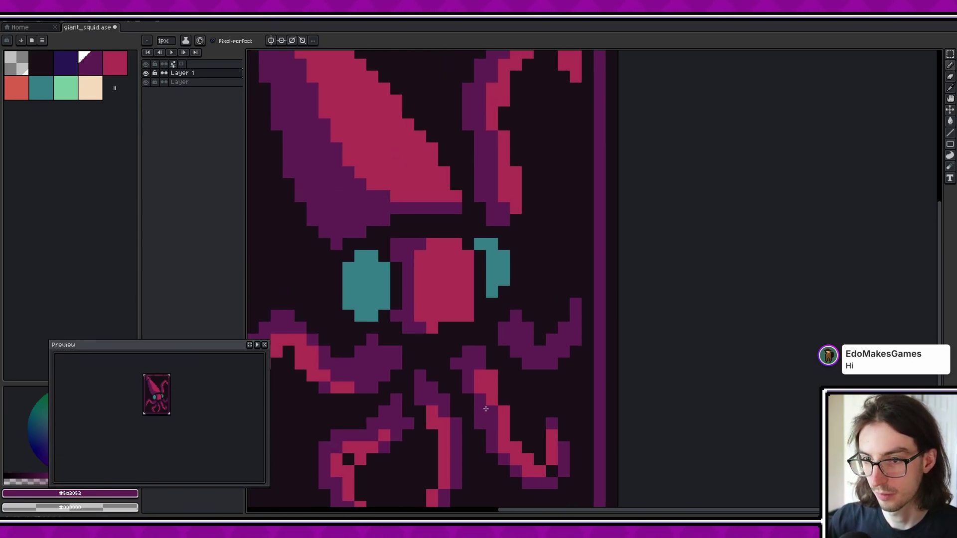
pyautogui.keyDown('alt'); pyautogui.click(442, 423); pyautogui.keyUp('alt')
pyautogui.scroll(1, 522, 360)
pyautogui.moveTo(533, 311)
pyautogui.mouseDown()
pyautogui.moveTo(540, 337)
pyautogui.moveTo(571, 327)
pyautogui.moveTo(605, 285)
pyautogui.mouseUp()
pyautogui.click(528, 359)
pyautogui.hotkey('ctrl', 'z')
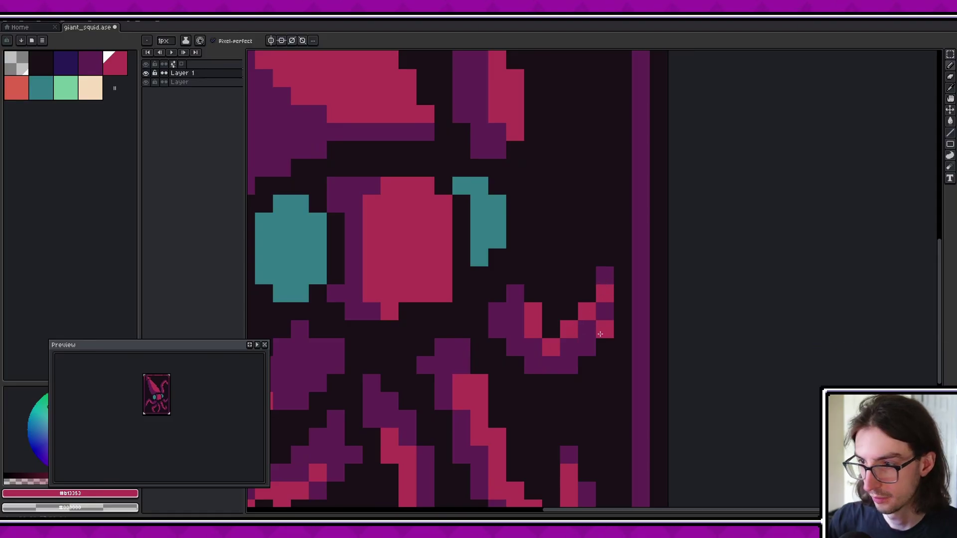
pyautogui.moveTo(587, 329); pyautogui.dragTo(569, 347)
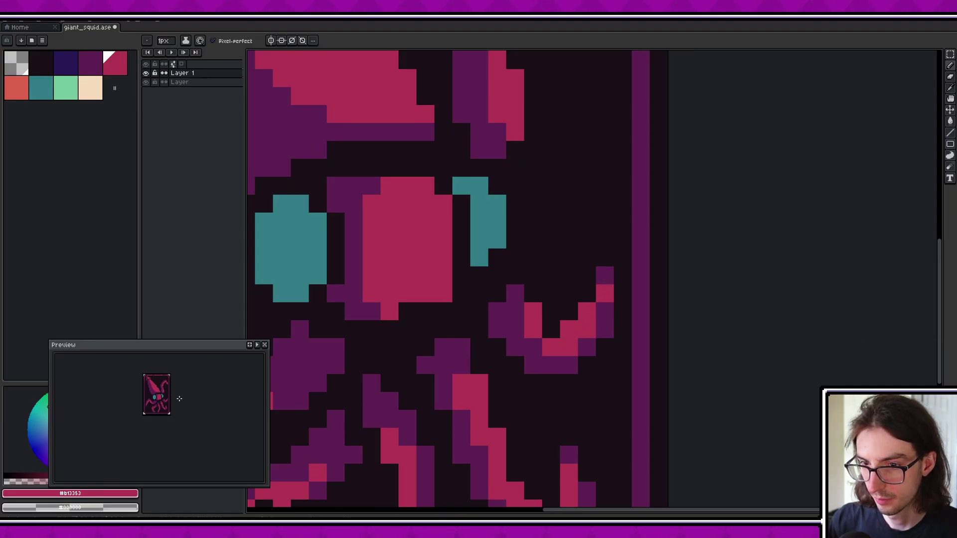
pyautogui.scroll(1, 180, 399)
pyautogui.scroll(-1, 179, 394)
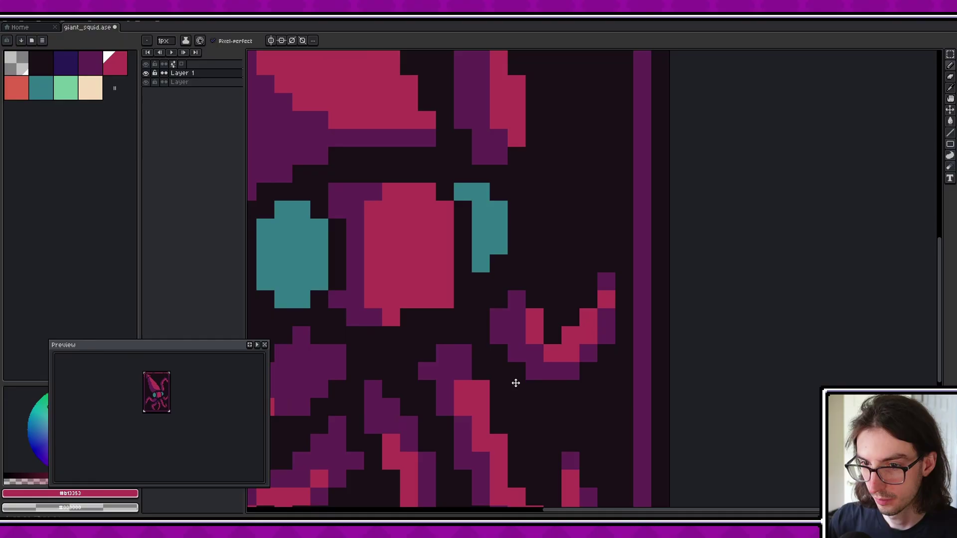
# Step: Recolour both teal eyes with the palette's orange using a fill
pyautogui.scroll(-2, 515, 382)
pyautogui.scroll(-1, 438, 327)
pyautogui.scroll(2, 169, 375)
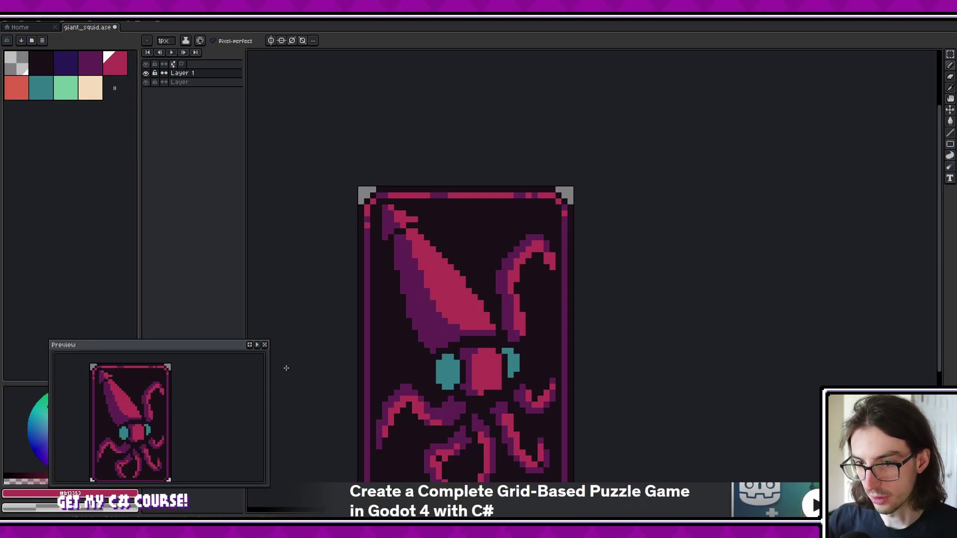
pyautogui.moveTo(451, 375)
pyautogui.mouseDown()
pyautogui.moveTo(439, 375)
pyautogui.moveTo(521, 384)
pyautogui.mouseUp()
pyautogui.keyDown('alt'); pyautogui.click(439, 375); pyautogui.keyUp('alt')
pyautogui.scroll(2, 474, 383)
pyautogui.click(12, 94)
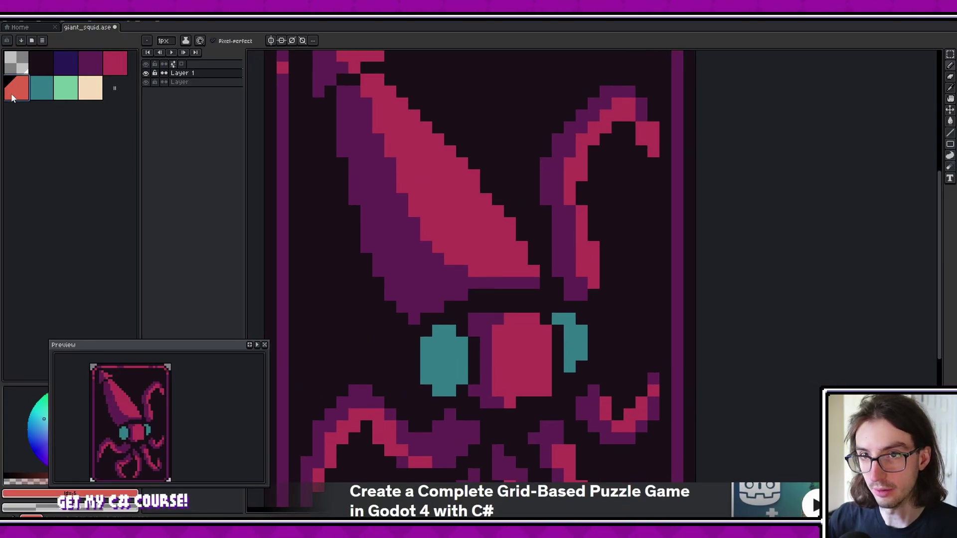
pyautogui.press('g')
pyautogui.click(444, 359)
pyautogui.click(584, 346)
pyautogui.moveTo(584, 346); pyautogui.dragTo(589, 311)
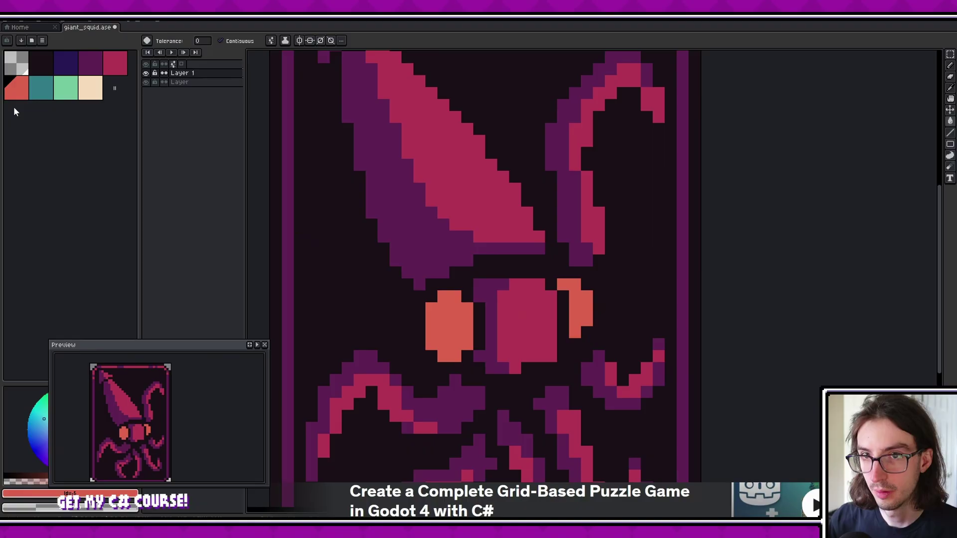
# Step: Draw a near-black pupil one pixel wide and two pixels tall in the left eye
pyautogui.click(40, 63)
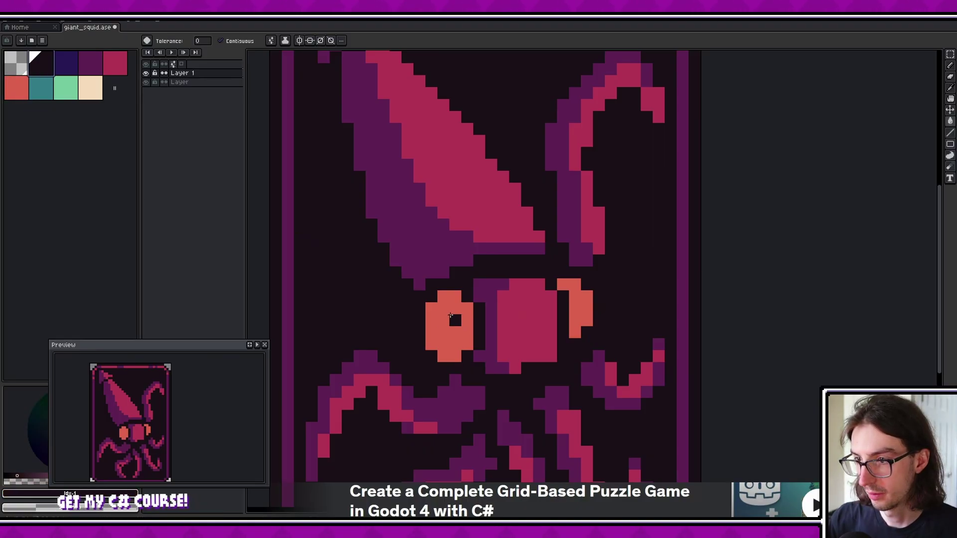
pyautogui.hotkey('ctrl', 'z')
pyautogui.hotkey('ctrl', 'y')
pyautogui.press('b')
pyautogui.click(456, 320)
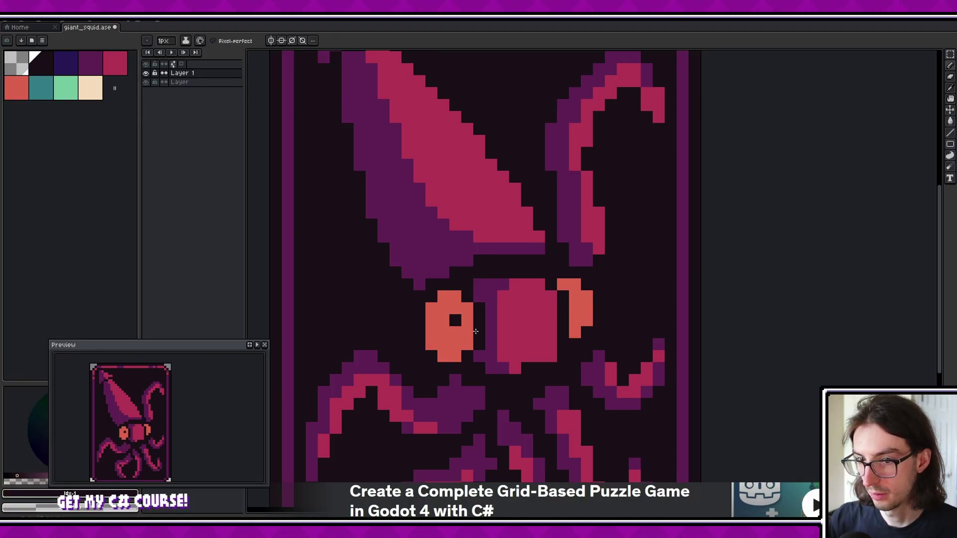
pyautogui.click(455, 332)
pyautogui.scroll(-1, 188, 412)
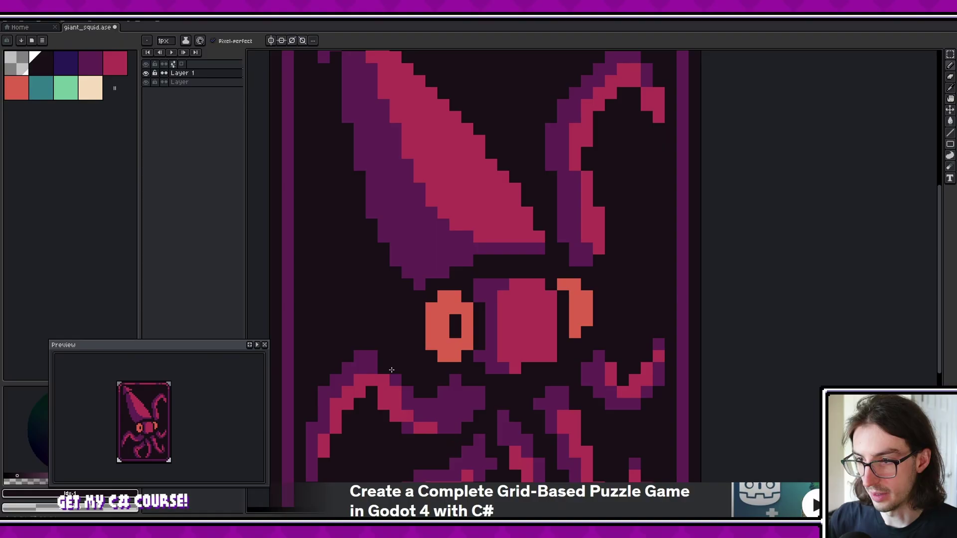
# Step: Ring the left eye's outer edge with crimson and place a cream highlight pixel directly above the pupil
pyautogui.click(575, 295)
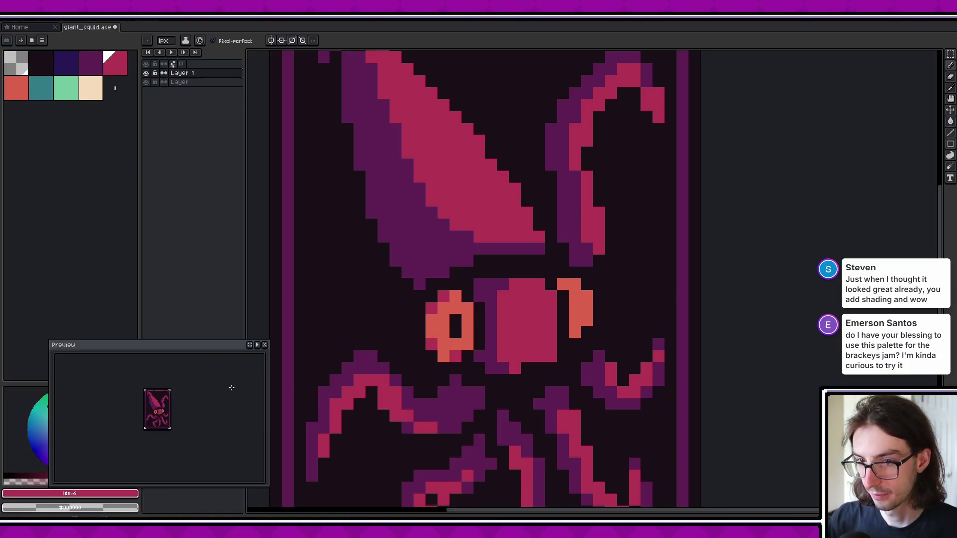
pyautogui.moveTo(464, 342)
pyautogui.mouseDown()
pyautogui.moveTo(468, 313)
pyautogui.moveTo(455, 297)
pyautogui.mouseUp()
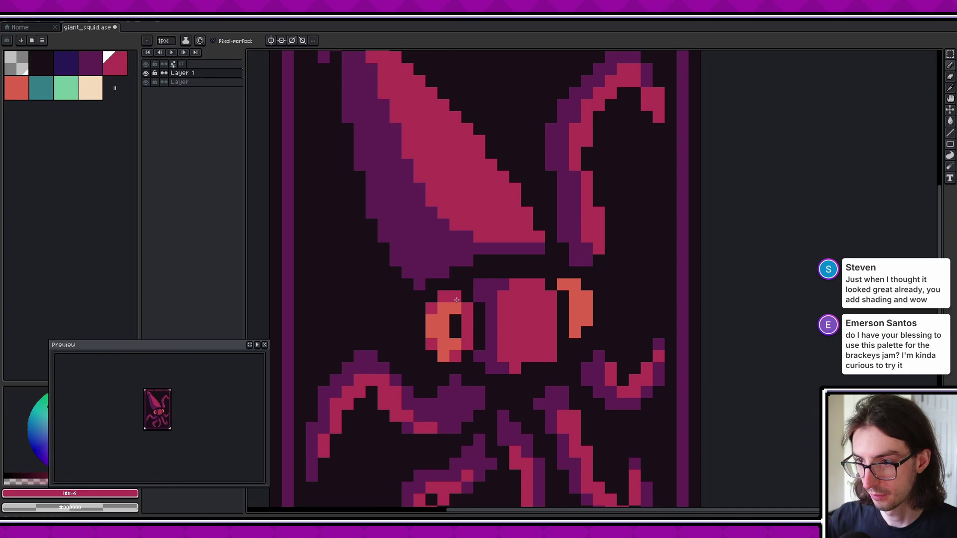
pyautogui.press('v')
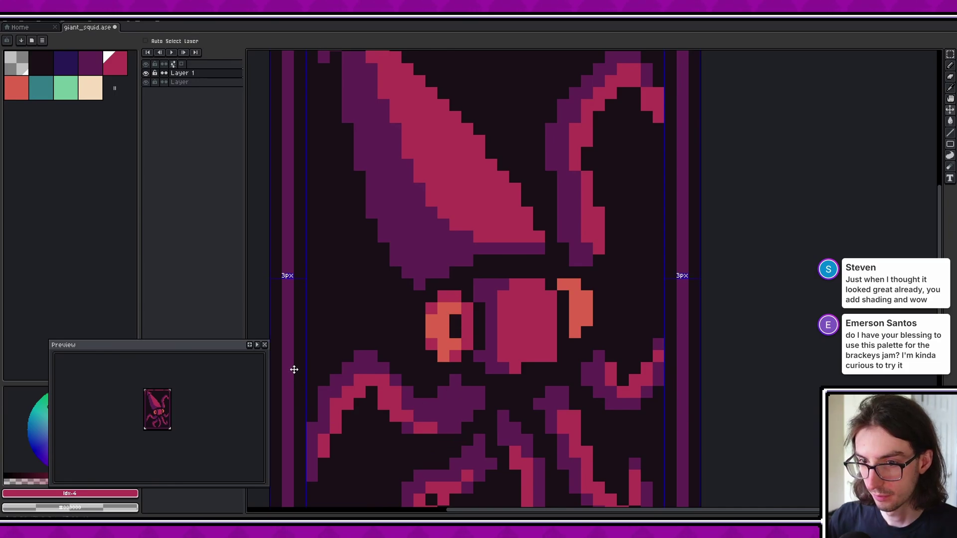
pyautogui.press('b')
pyautogui.click(443, 356)
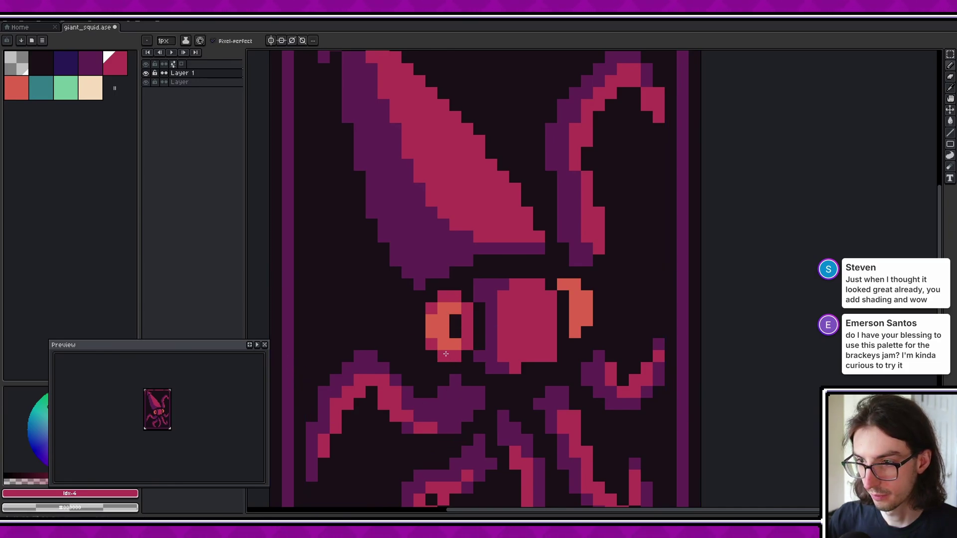
pyautogui.click(432, 366)
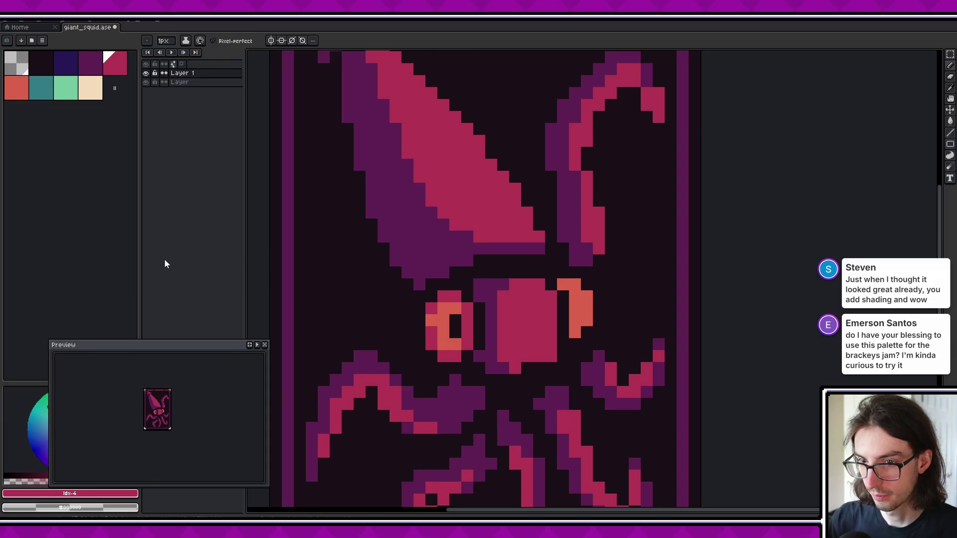
pyautogui.click(90, 88)
pyautogui.click(455, 308)
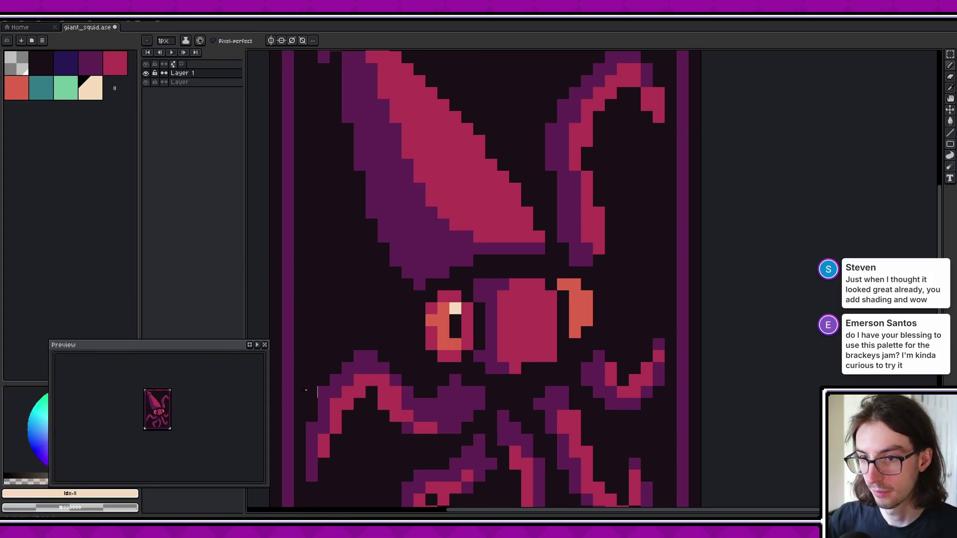
# Step: Place a cream highlight pixel at the top of the right eye and shade its inner and lower edge crimson
pyautogui.scroll(1, 171, 404)
pyautogui.moveTo(551, 392); pyautogui.dragTo(516, 411)
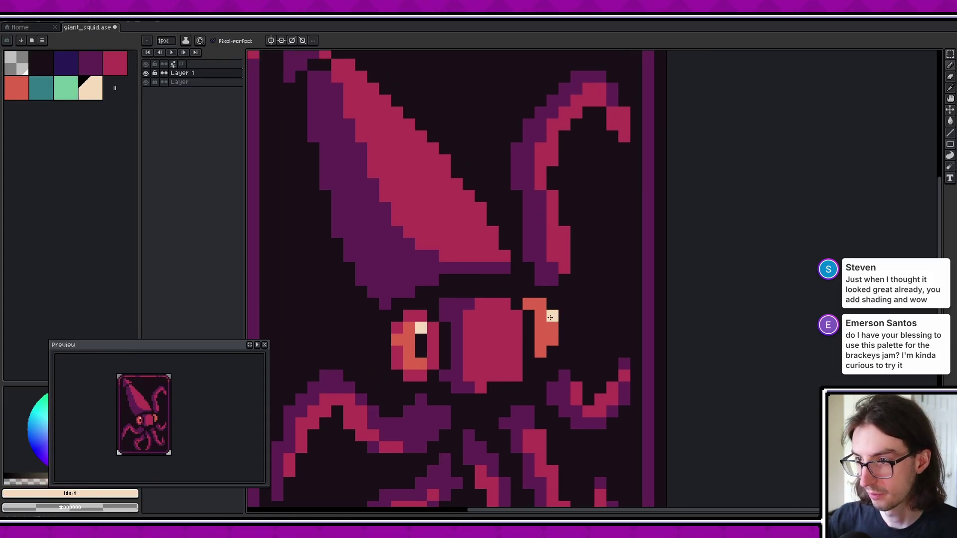
pyautogui.click(540, 304)
pyautogui.keyDown('alt'); pyautogui.click(580, 395); pyautogui.keyUp('alt')
pyautogui.moveTo(528, 304); pyautogui.dragTo(540, 338)
pyautogui.click(549, 345)
pyautogui.scroll(-1, 190, 410)
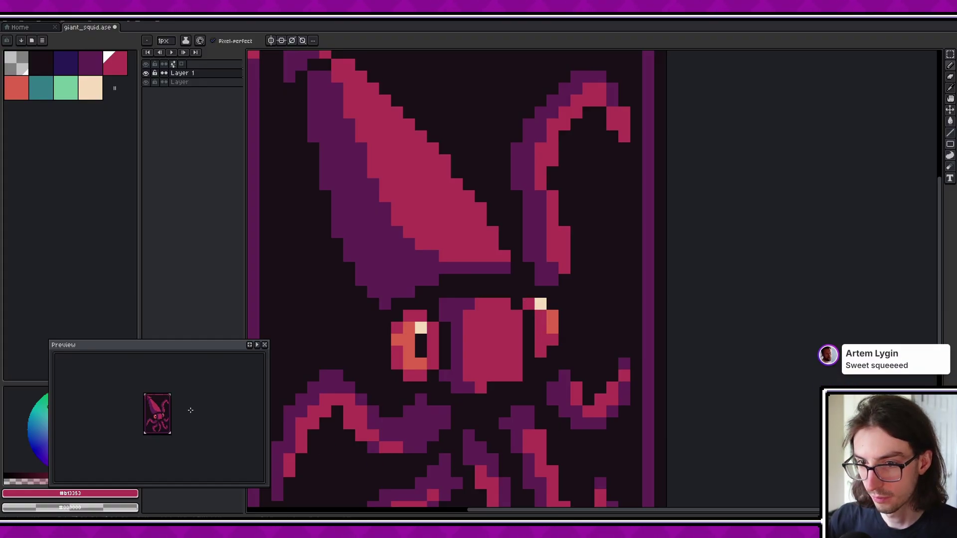
# Step: Recolour the right eye's top pixel orange and place the cream highlight on the outer pixel diagonally below it
pyautogui.keyDown('alt'); pyautogui.click(551, 320); pyautogui.keyUp('alt')
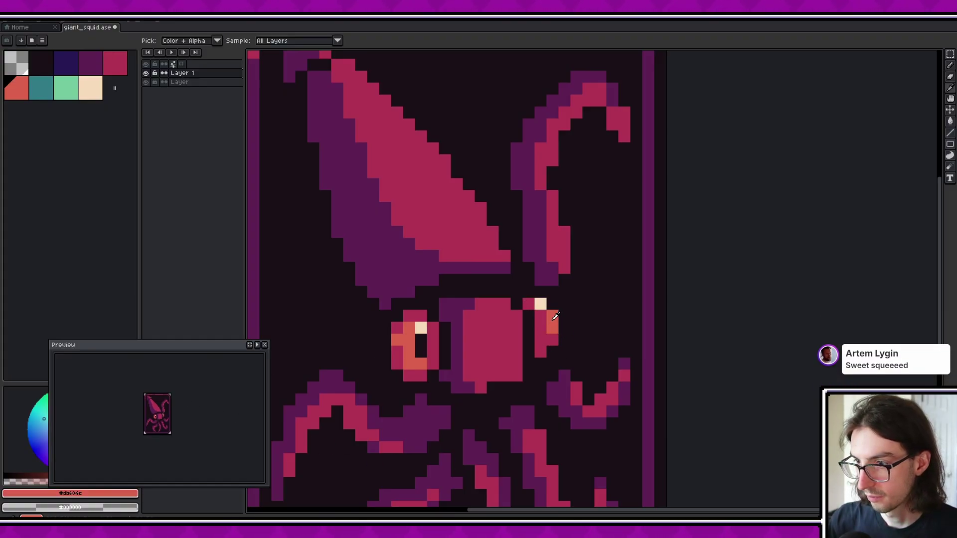
pyautogui.click(540, 304)
pyautogui.keyDown('alt'); pyautogui.click(544, 320); pyautogui.keyUp('alt')
pyautogui.keyDown('alt'); pyautogui.click(420, 325); pyautogui.keyUp('alt')
pyautogui.click(545, 316)
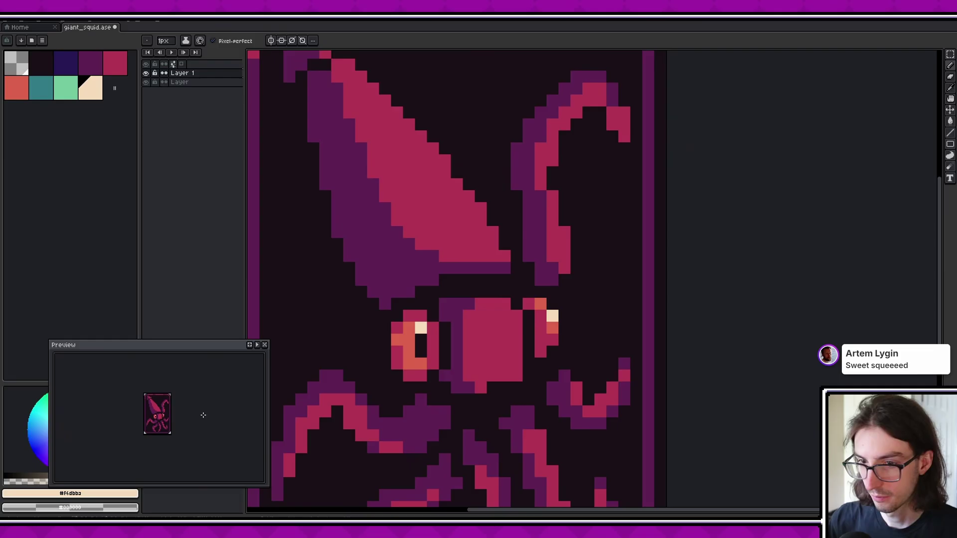
pyautogui.scroll(1, 180, 412)
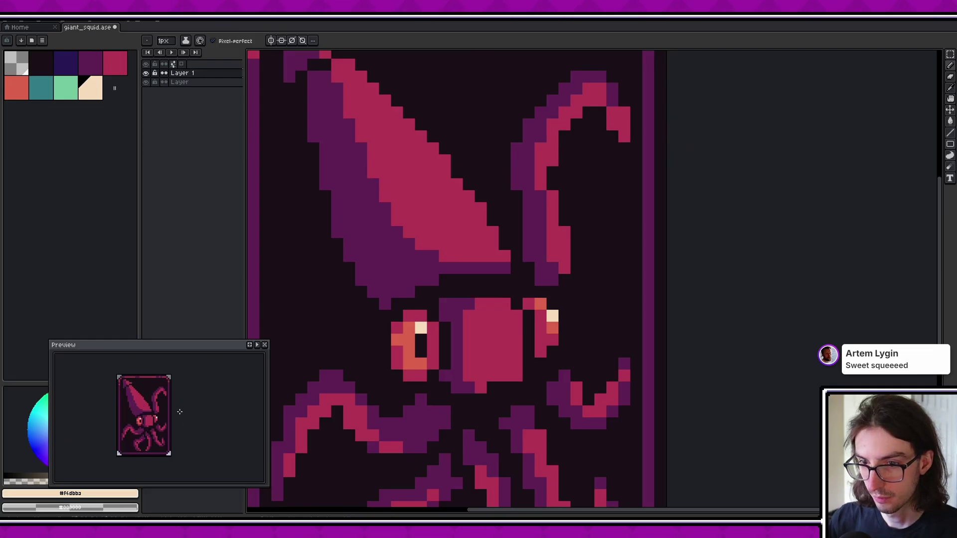
pyautogui.scroll(-1, 179, 409)
pyautogui.scroll(1, 574, 373)
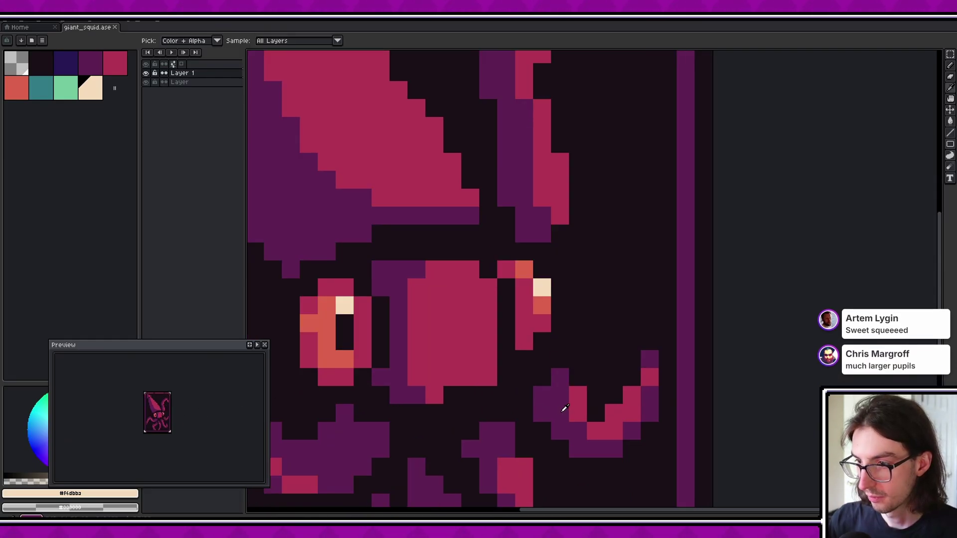
# Step: Shade the right eye's inner edge, lower pixels and upper inner corner with purple
pyautogui.keyDown('alt'); pyautogui.click(566, 393); pyautogui.keyUp('alt')
pyautogui.click(547, 335)
pyautogui.moveTo(526, 304); pyautogui.dragTo(525, 342)
pyautogui.click(512, 289)
pyautogui.hotkey('ctrl', 'z')
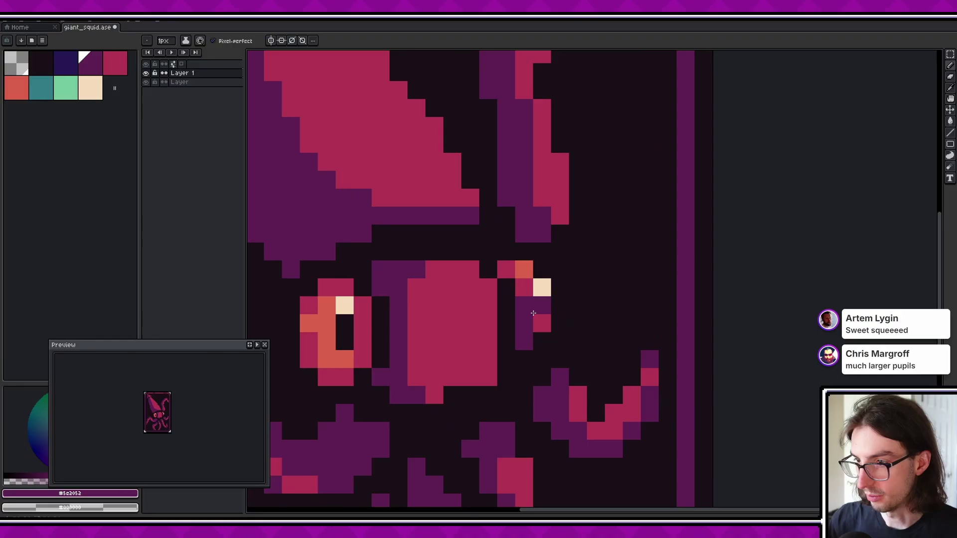
pyautogui.click(537, 321)
pyautogui.click(508, 271)
# Step: Recolour the right eye's top pixel and lower outer pixel crimson, and replace its cream highlight with orange
pyautogui.click(22, 95)
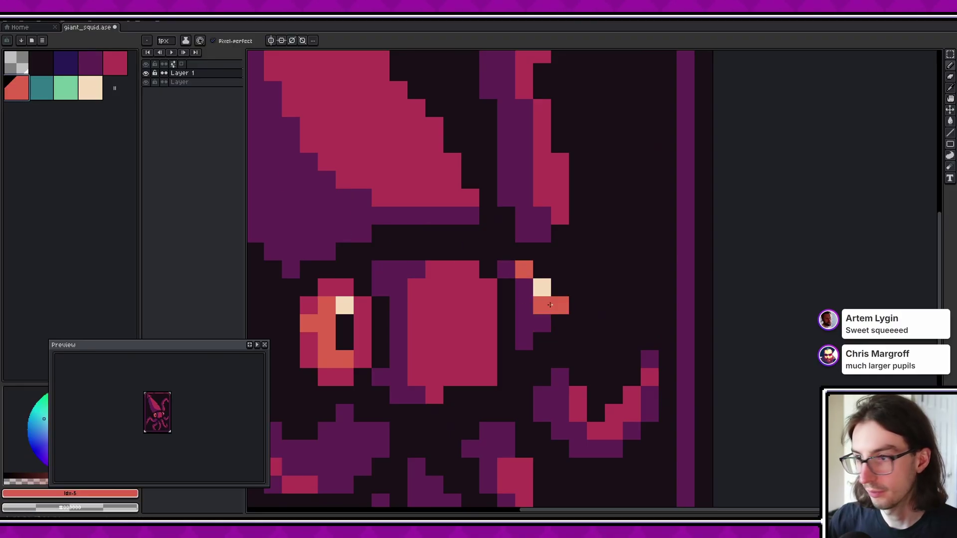
pyautogui.click(529, 280)
pyautogui.hotkey('ctrl', 'z')
pyautogui.click(118, 68)
pyautogui.click(525, 270)
pyautogui.click(542, 305)
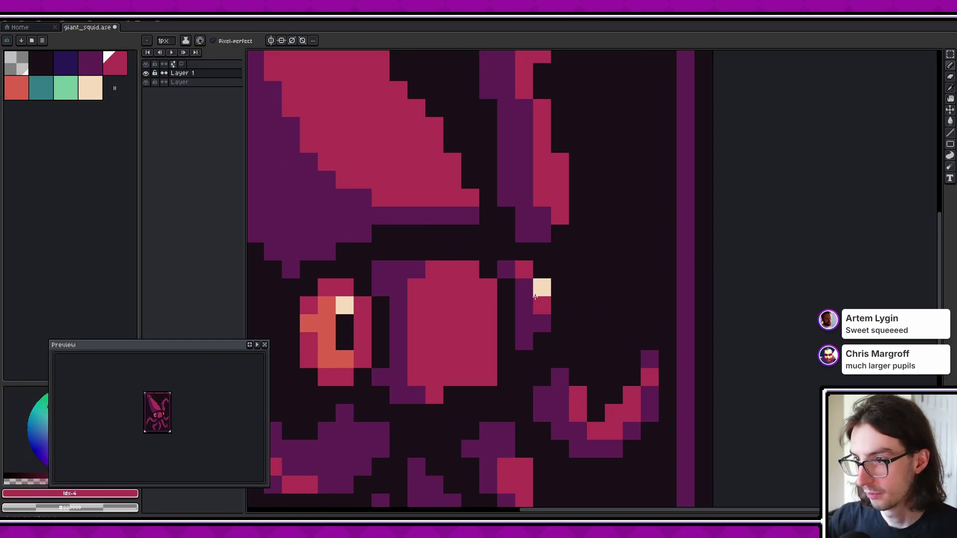
pyautogui.click(15, 92)
pyautogui.click(541, 288)
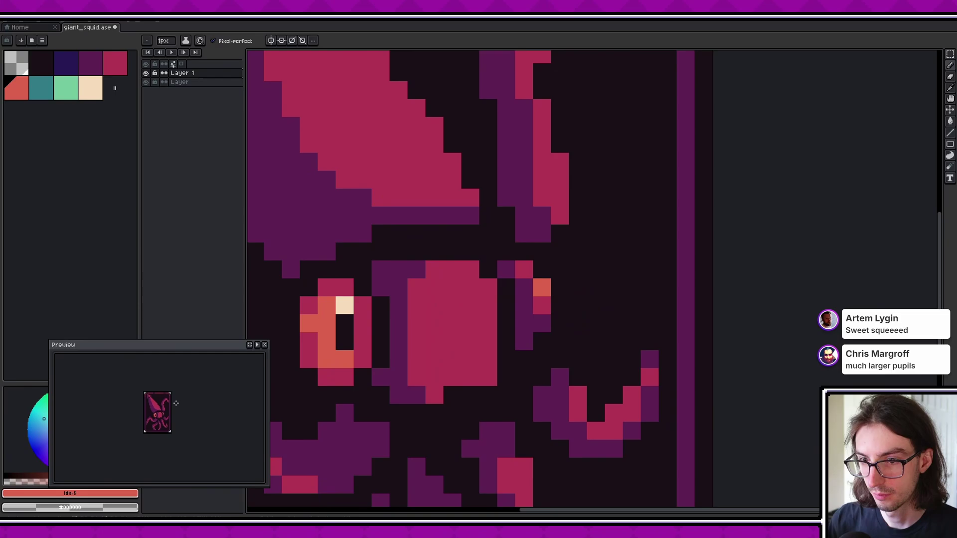
pyautogui.scroll(1, 145, 433)
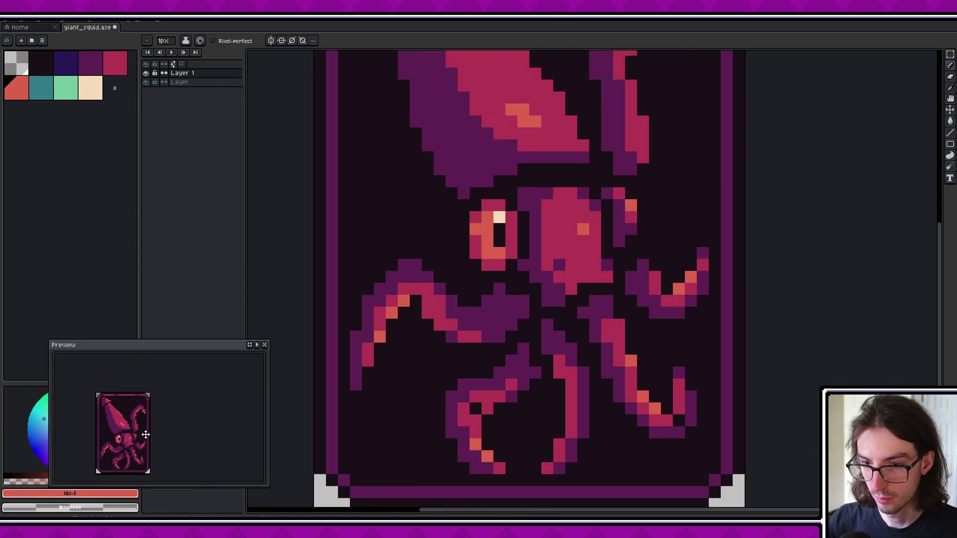
# Step: Marquee-select the area around the lower face, clear the selection, and save the file
pyautogui.scroll(-1, 145, 434)
pyautogui.moveTo(397, 347); pyautogui.dragTo(368, 376)
pyautogui.scroll(1, 368, 375)
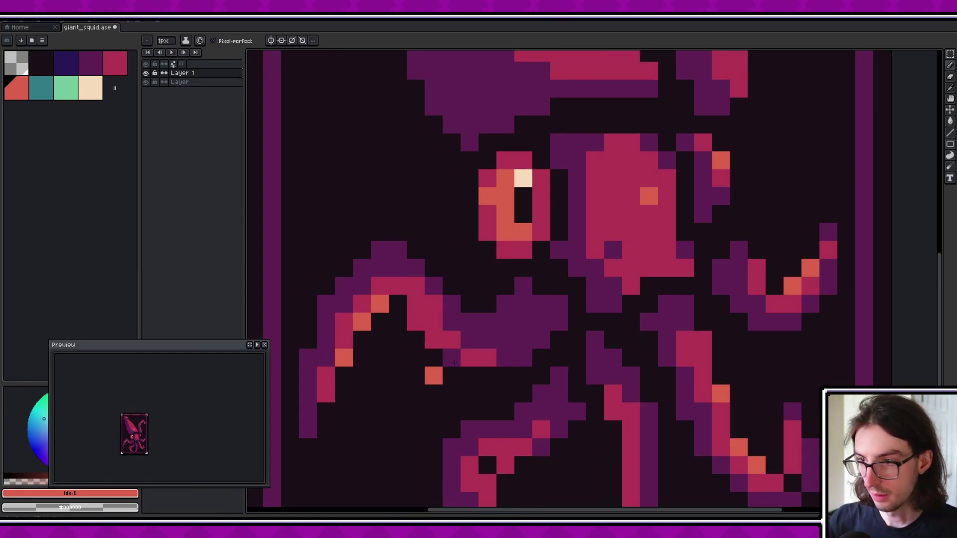
pyautogui.moveTo(635, 334); pyautogui.dragTo(395, 430)
pyautogui.scroll(-3, 395, 431)
pyautogui.press('m')
pyautogui.moveTo(368, 327); pyautogui.dragTo(498, 410)
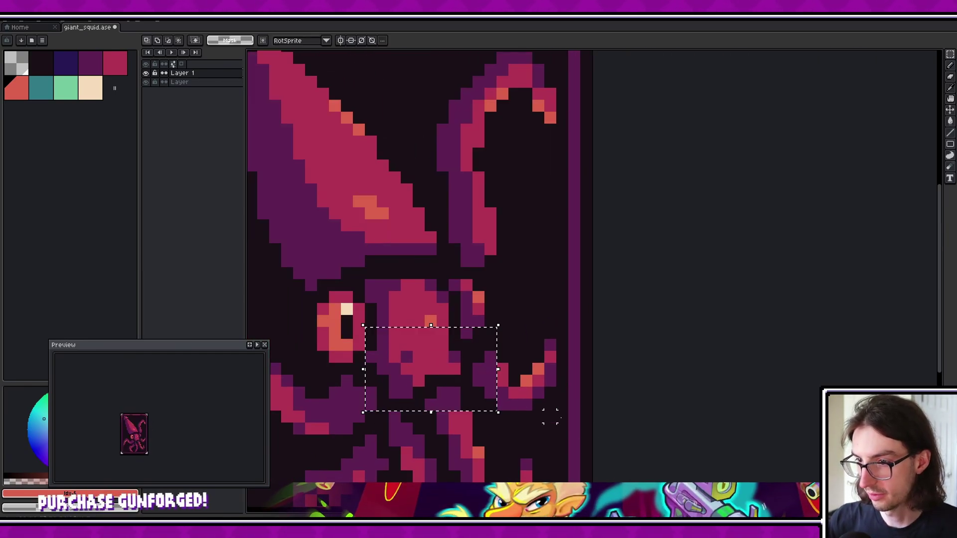
pyautogui.scroll(3, 597, 390)
pyautogui.scroll(-3, 596, 390)
pyautogui.hotkey('ctrl', 'd')
pyautogui.scroll(3, 525, 345)
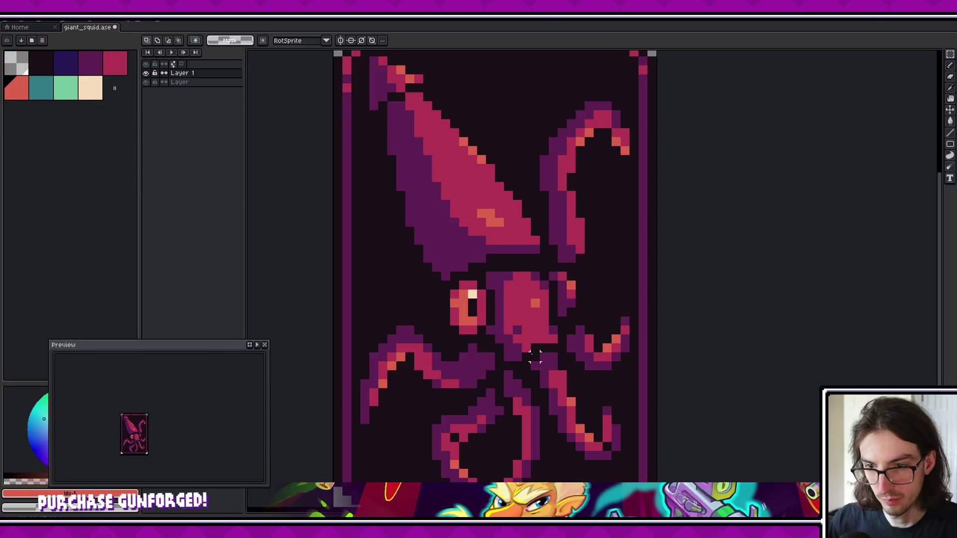
pyautogui.hotkey('ctrl', 's')
# Step: Switch to the Pencil and reduce its brush size to 1 px for detailing the upper-right tentacle
pyautogui.scroll(4, 499, 344)
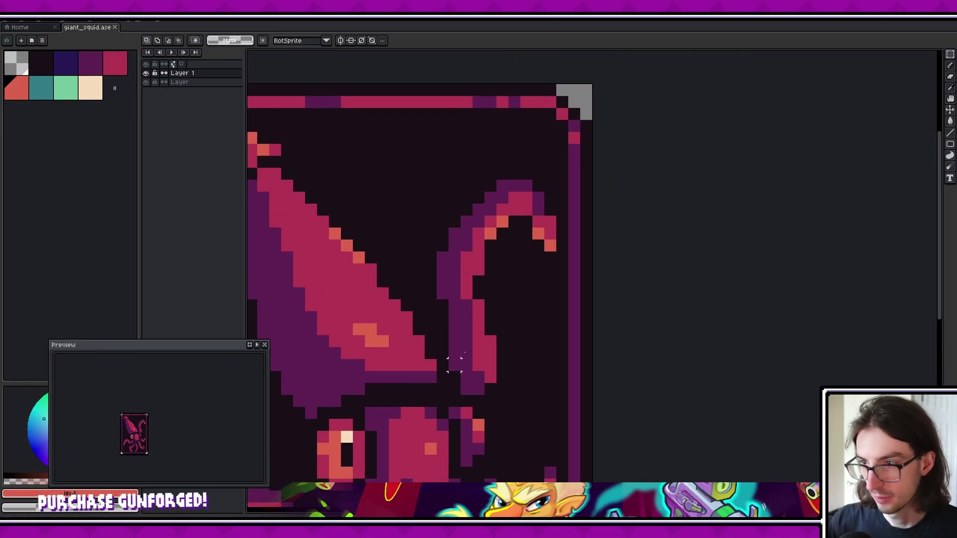
pyautogui.keyDown('alt'); pyautogui.click(471, 339); pyautogui.keyUp('alt')
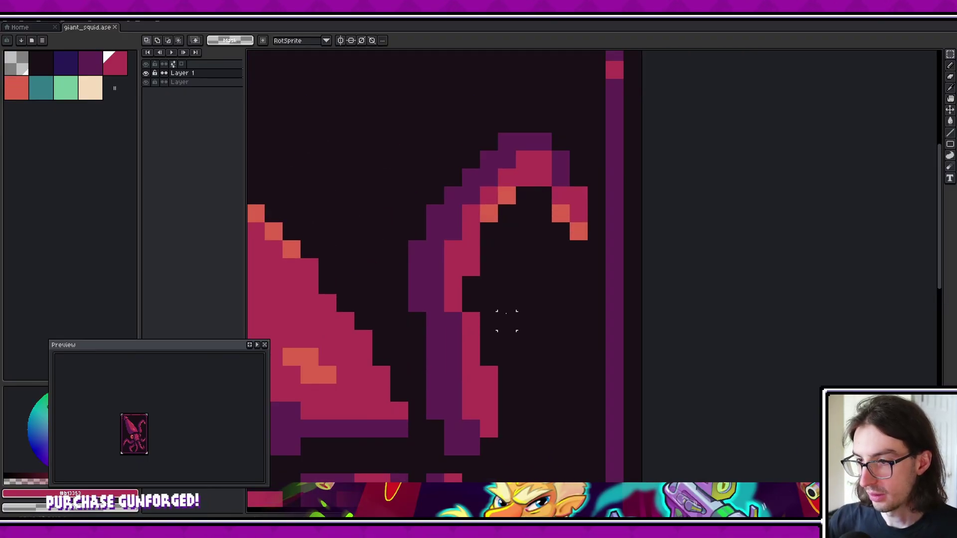
pyautogui.click(90, 64)
pyautogui.press('b')
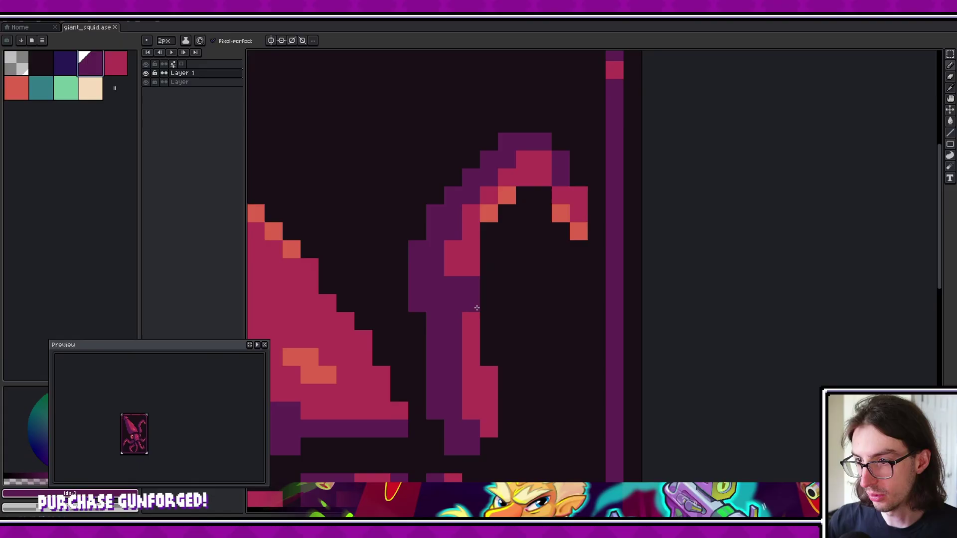
pyautogui.press('-')
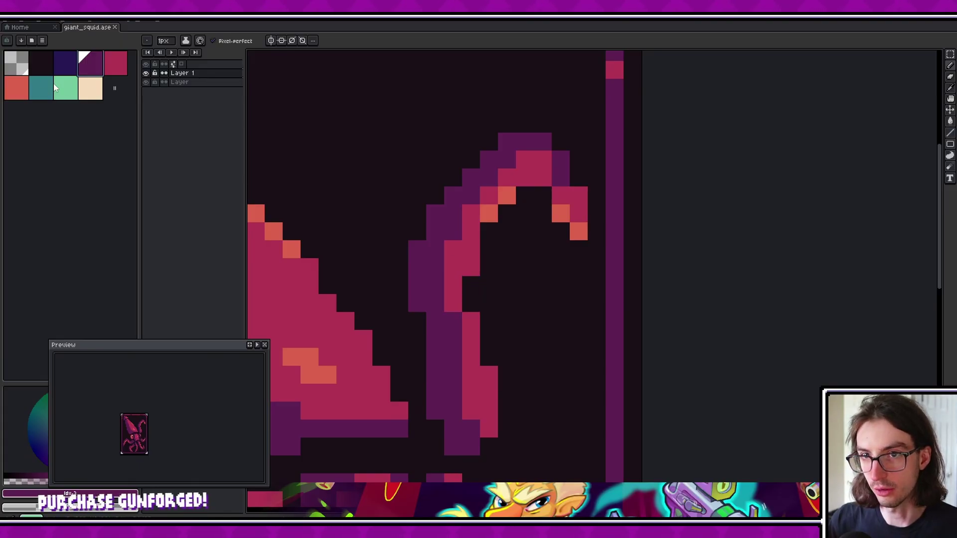
# Step: Try orange sucker pixels along the upper-right tentacle's inner edge, with background-coloured gaps cut into the crimson around them
pyautogui.click(16, 88)
pyautogui.moveTo(471, 267)
pyautogui.mouseDown()
pyautogui.moveTo(489, 290)
pyautogui.moveTo(456, 267)
pyautogui.mouseUp()
pyautogui.keyDown('alt'); pyautogui.click(485, 285); pyautogui.keyUp('alt')
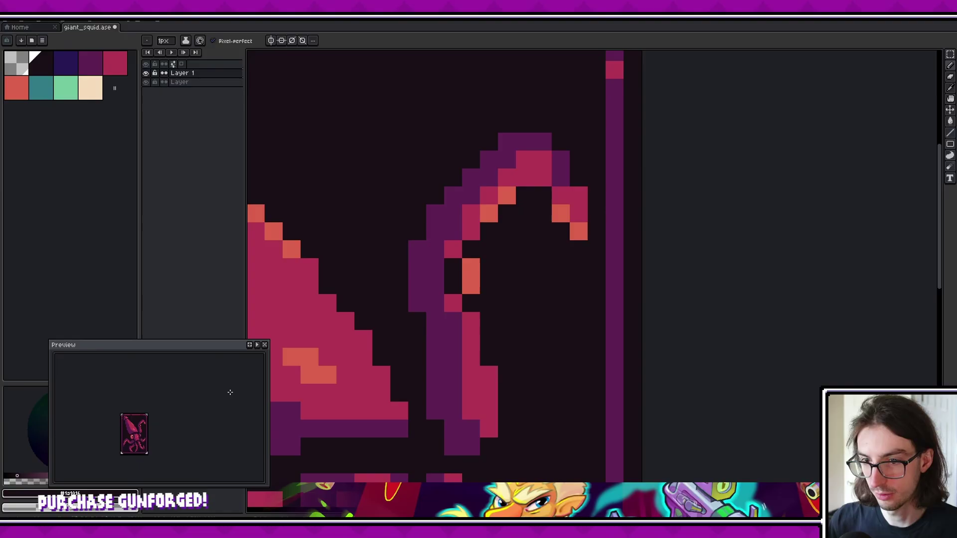
pyautogui.press('alt')
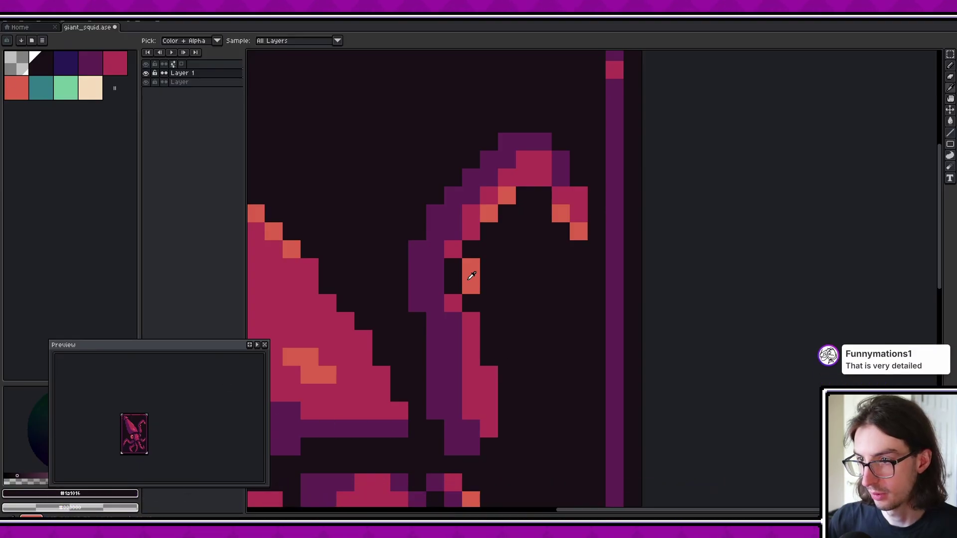
pyautogui.keyDown('alt'); pyautogui.click(469, 279); pyautogui.keyUp('alt')
pyautogui.click(489, 375)
pyautogui.keyDown('alt'); pyautogui.click(517, 353); pyautogui.keyUp('alt')
pyautogui.click(471, 358)
pyautogui.moveTo(472, 392); pyautogui.dragTo(485, 388)
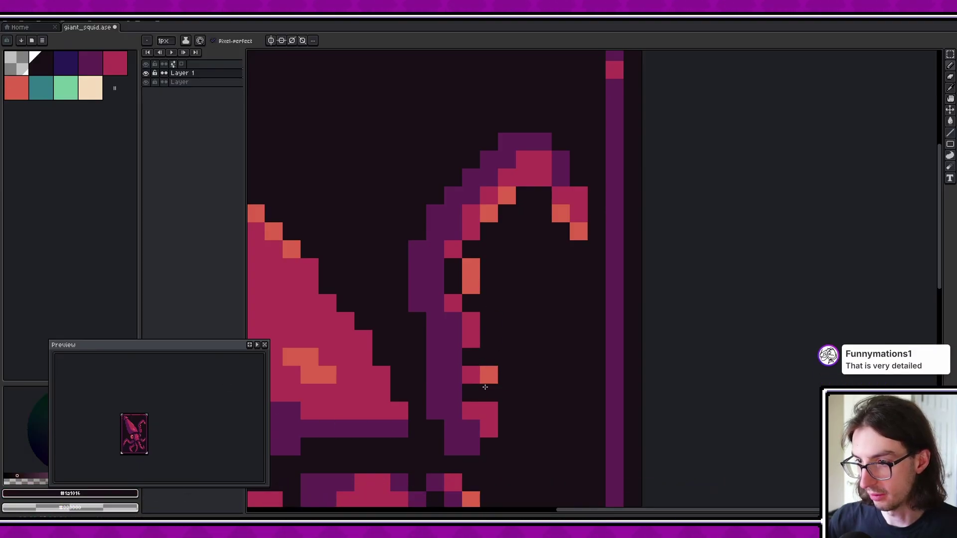
# Step: Undo the lower gaps and try darkening single crimson pixels behind and below the lower orange sucker instead
pyautogui.hotkey('ctrl', 'z')
pyautogui.click(474, 379)
pyautogui.click(488, 392)
pyautogui.hotkey('ctrl', 'z')
pyautogui.hotkey('ctrl', 'z')
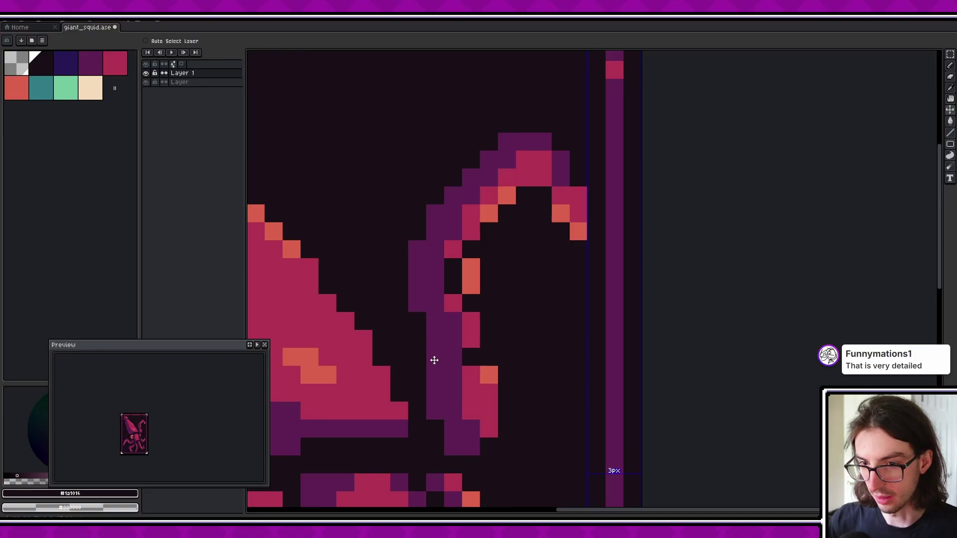
pyautogui.hotkey('ctrl', 'z')
pyautogui.press('b')
pyautogui.click(471, 375)
pyautogui.click(489, 393)
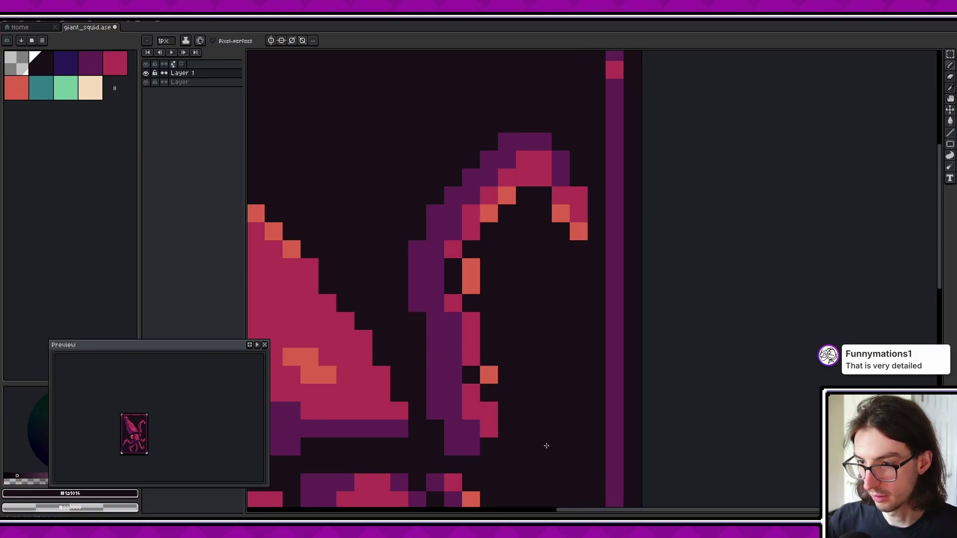
# Step: Undo all the sucker edits on the upper-right tentacle
pyautogui.hotkey('ctrl', 'z')
pyautogui.hotkey('ctrl', 'z')
pyautogui.hotkey('ctrl', 'z')
pyautogui.hotkey('ctrl', 'z')
pyautogui.hotkey('ctrl', 'z')
pyautogui.hotkey('ctrl', 'z')
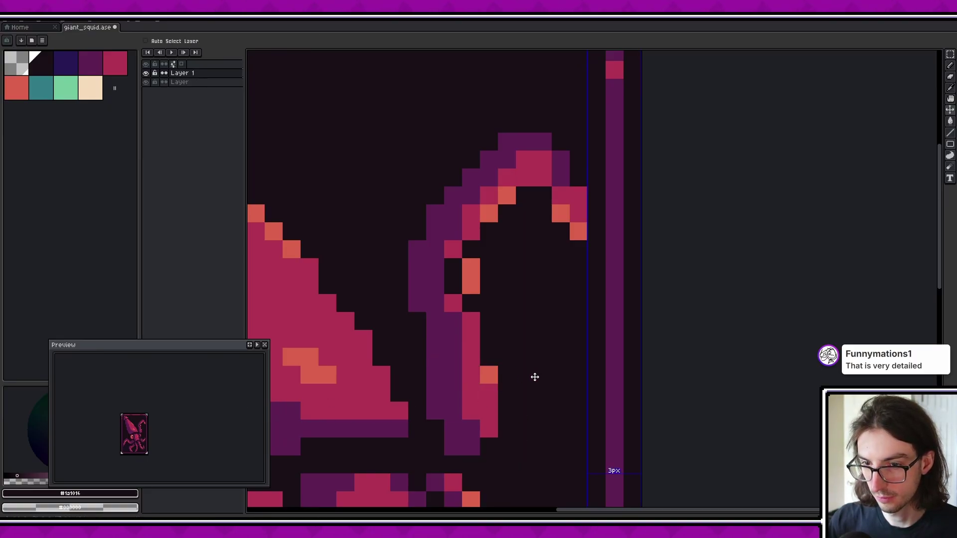
pyautogui.moveTo(530, 338); pyautogui.dragTo(641, 331)
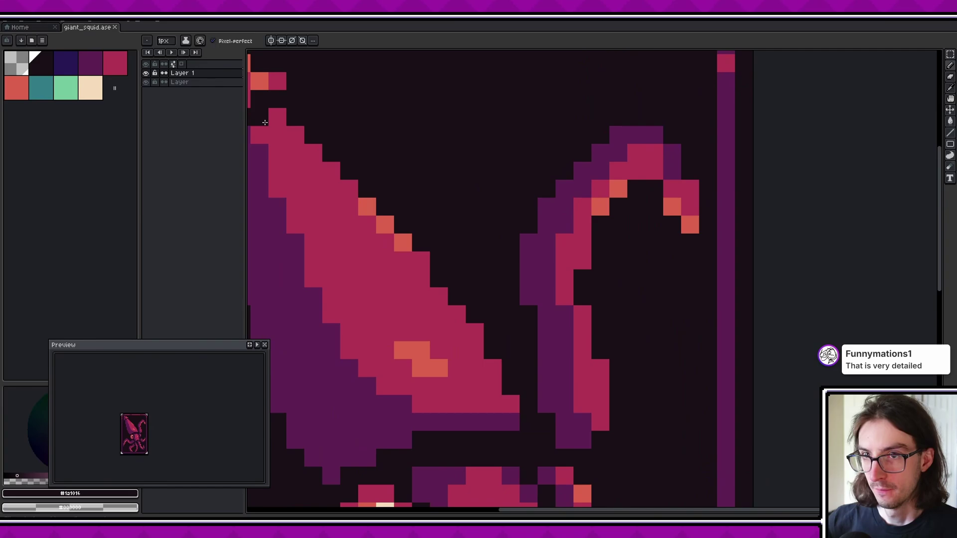
# Step: Add a new layer and paint an orange sucker midway along the upper-right tentacle's inner edge, darkening the crimson pixels above and behind it
pyautogui.hotkey('shift', 'n')
pyautogui.scroll(-3, 504, 289)
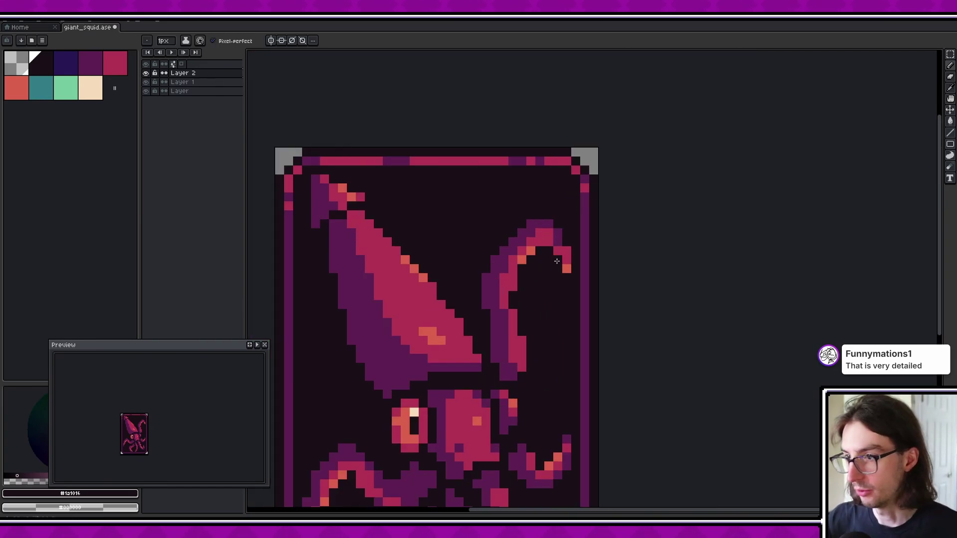
pyautogui.keyDown('alt'); pyautogui.click(558, 260); pyautogui.keyUp('alt')
pyautogui.scroll(3, 516, 309)
pyautogui.click(503, 247)
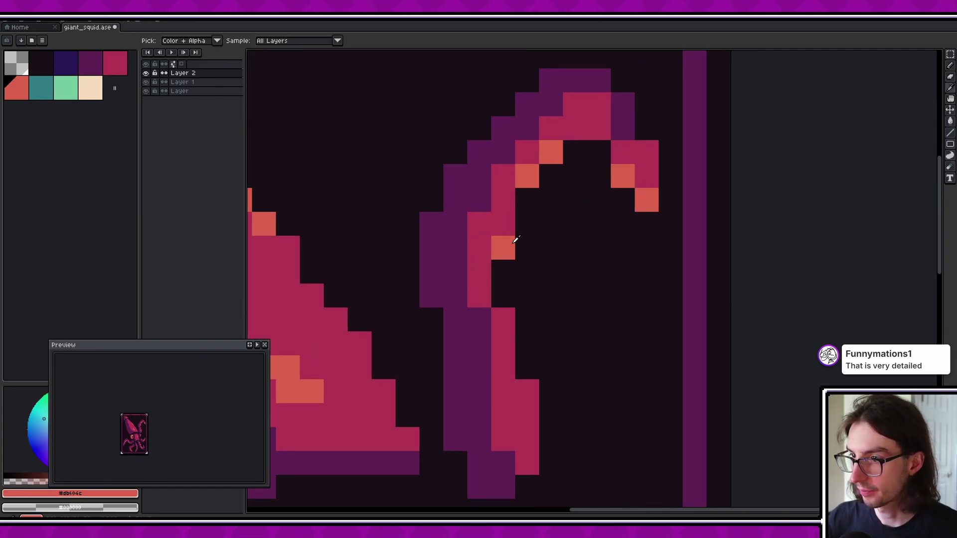
pyautogui.keyDown('alt'); pyautogui.click(517, 240); pyautogui.keyUp('alt')
pyautogui.click(506, 227)
pyautogui.click(479, 248)
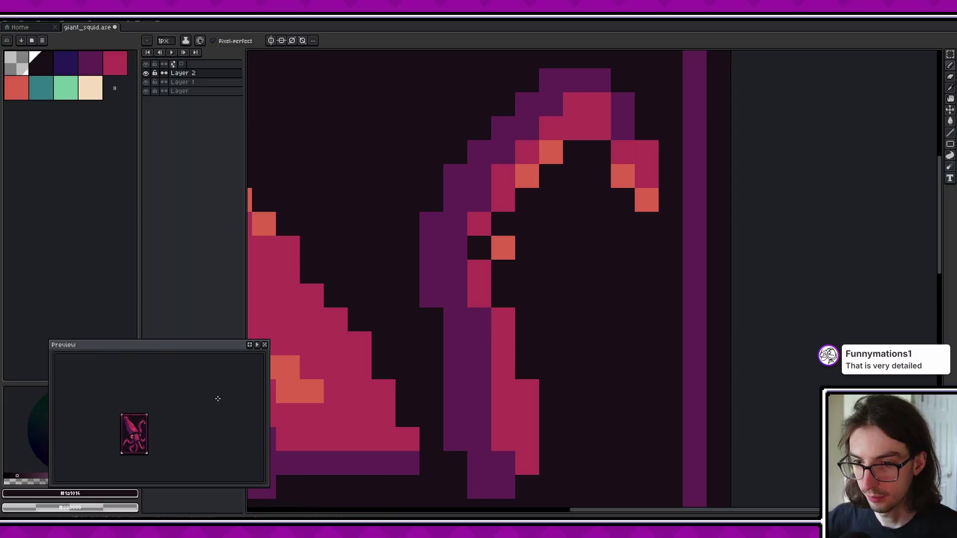
# Step: Paint a second orange sucker lower on the upper-right tentacle's inner edge and darken the crimson pixels around it
pyautogui.keyDown('alt'); pyautogui.click(494, 374); pyautogui.keyUp('alt')
pyautogui.keyDown('alt'); pyautogui.click(506, 247); pyautogui.keyUp('alt')
pyautogui.click(540, 369)
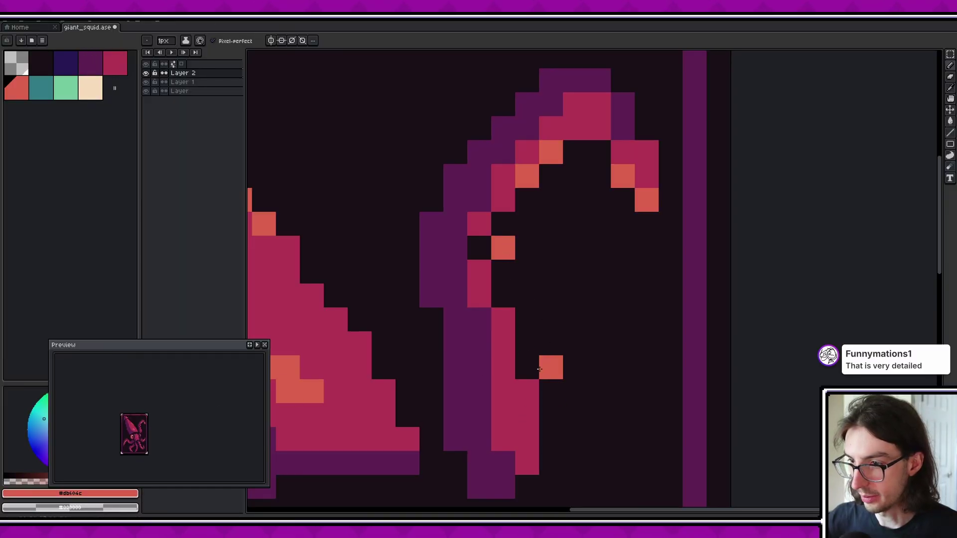
pyautogui.hotkey('ctrl', 'z')
pyautogui.click(528, 369)
pyautogui.keyDown('alt'); pyautogui.click(544, 305); pyautogui.keyUp('alt')
pyautogui.moveTo(503, 343)
pyautogui.mouseDown()
pyautogui.moveTo(503, 368)
pyautogui.moveTo(527, 391)
pyautogui.mouseUp()
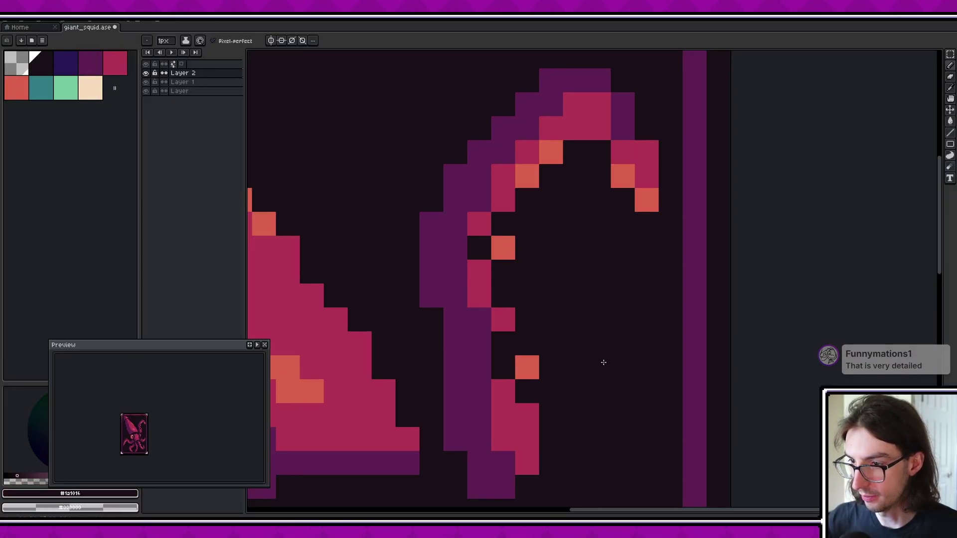
# Step: Try an orange pixel and a dark gap near the upper-right tentacle's curled tip, and undo them
pyautogui.scroll(-2, 487, 367)
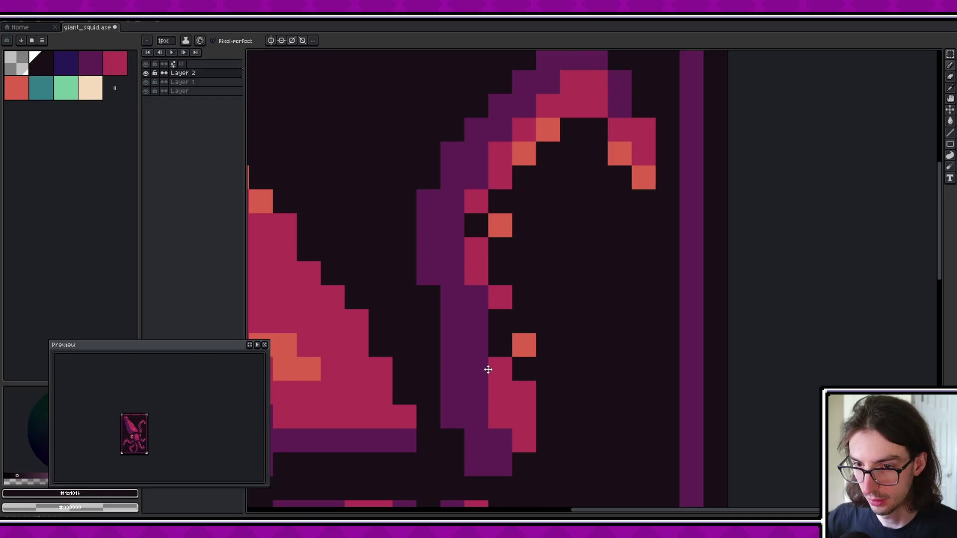
pyautogui.keyDown('alt'); pyautogui.click(497, 288); pyautogui.keyUp('alt')
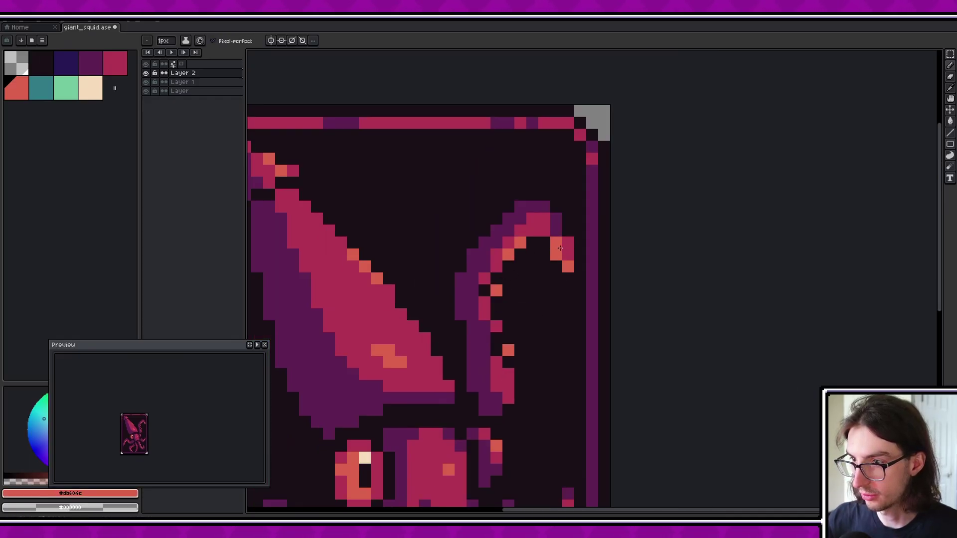
pyautogui.keyDown('alt'); pyautogui.click(509, 330); pyautogui.keyUp('alt')
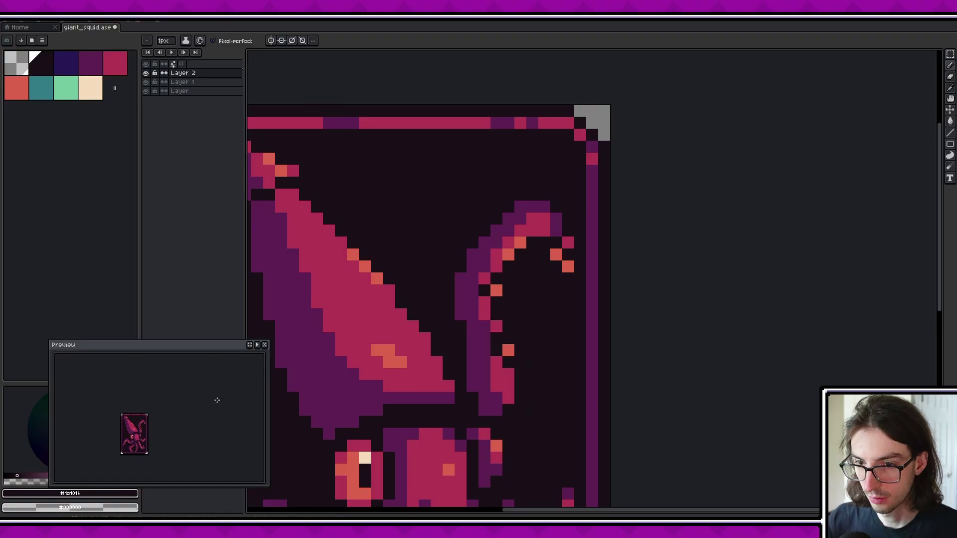
pyautogui.hotkey('ctrl', 'z')
pyautogui.hotkey('ctrl', 'z')
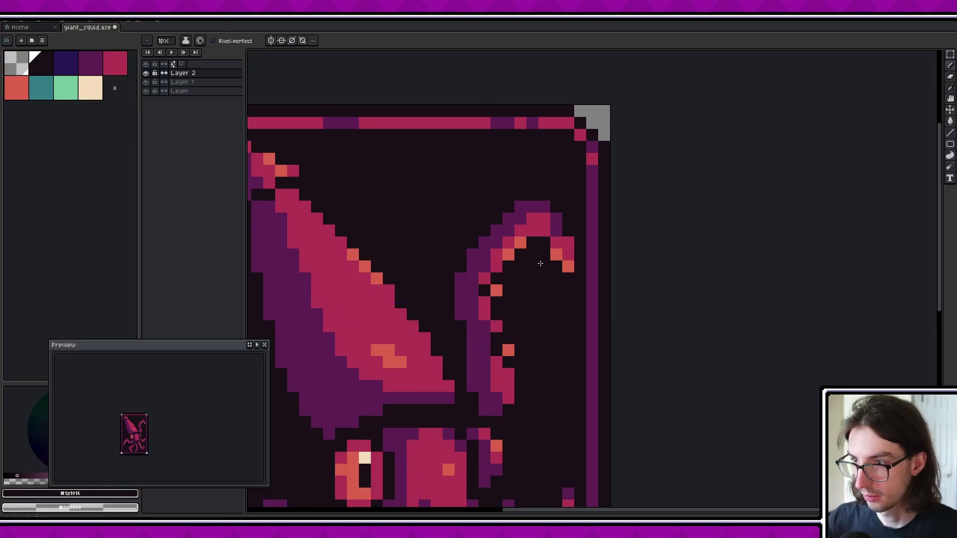
# Step: Darken the crimson pixels behind the highlight under the upper-right tentacle's bend, leave one orange sucker there, and check the preview
pyautogui.click(508, 242)
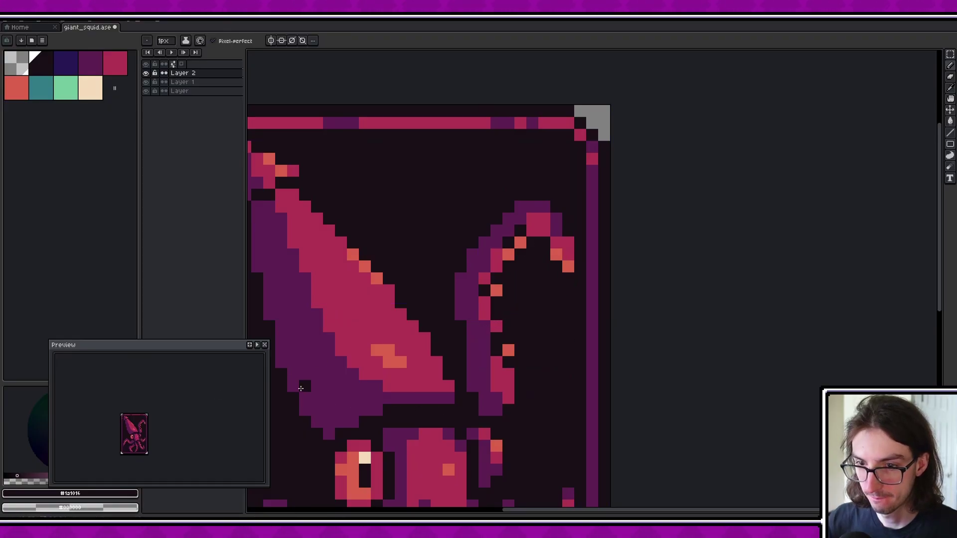
pyautogui.hotkey('ctrl', 'z')
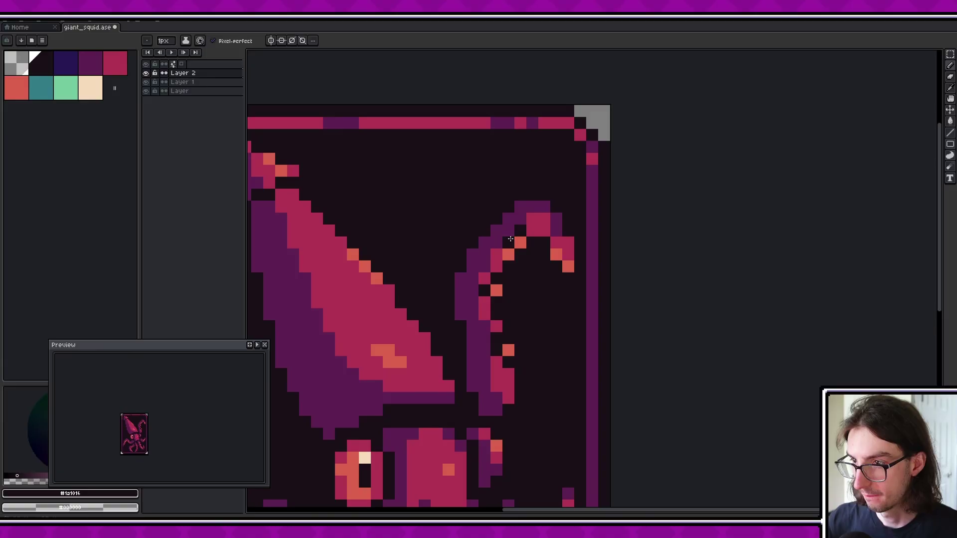
pyautogui.scroll(1, 148, 414)
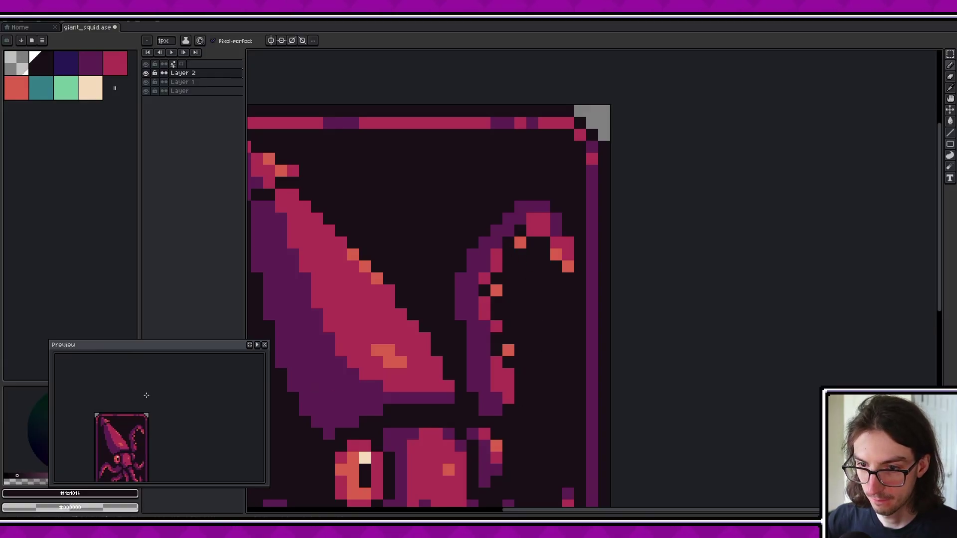
pyautogui.scroll(-1, 150, 438)
pyautogui.scroll(-3, 568, 254)
# Step: Add a crimson pixel under the lower-left curl and an orange sucker inside the left tentacle's arch, darkening the crimson around the sucker
pyautogui.scroll(5, 499, 399)
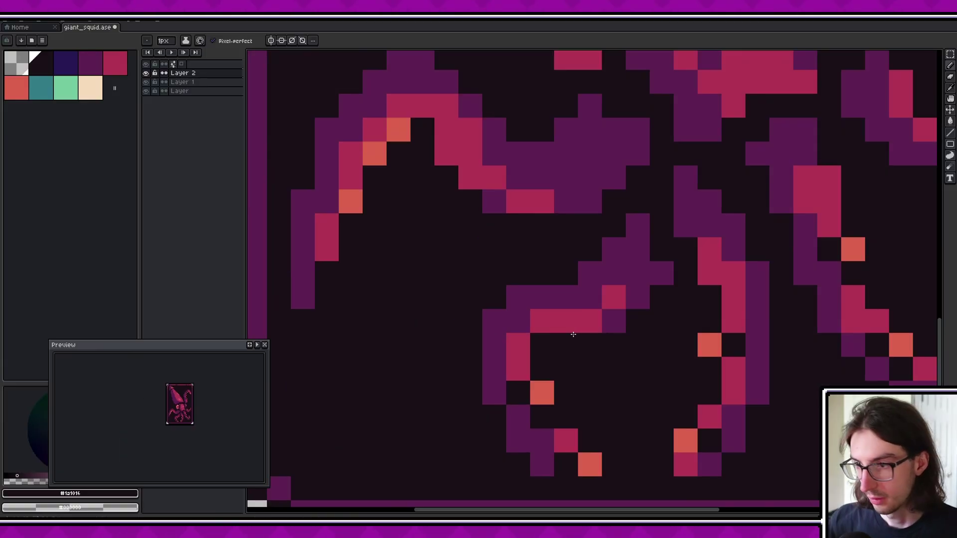
pyautogui.moveTo(573, 334); pyautogui.dragTo(581, 374)
pyautogui.keyDown('alt'); pyautogui.click(547, 421); pyautogui.keyUp('alt')
pyautogui.moveTo(477, 261); pyautogui.dragTo(522, 374)
pyautogui.keyDown('alt'); pyautogui.click(498, 332); pyautogui.keyUp('alt')
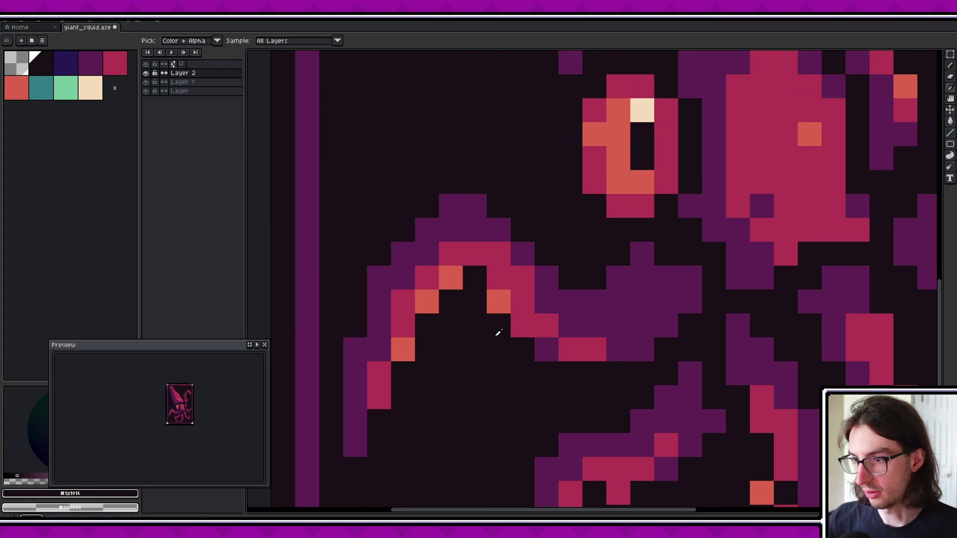
pyautogui.moveTo(520, 303); pyautogui.dragTo(500, 280)
# Step: Try darkening a crimson pixel near the left tentacle's tip and an orange pixel on its outer arm, undoing each
pyautogui.click(380, 394)
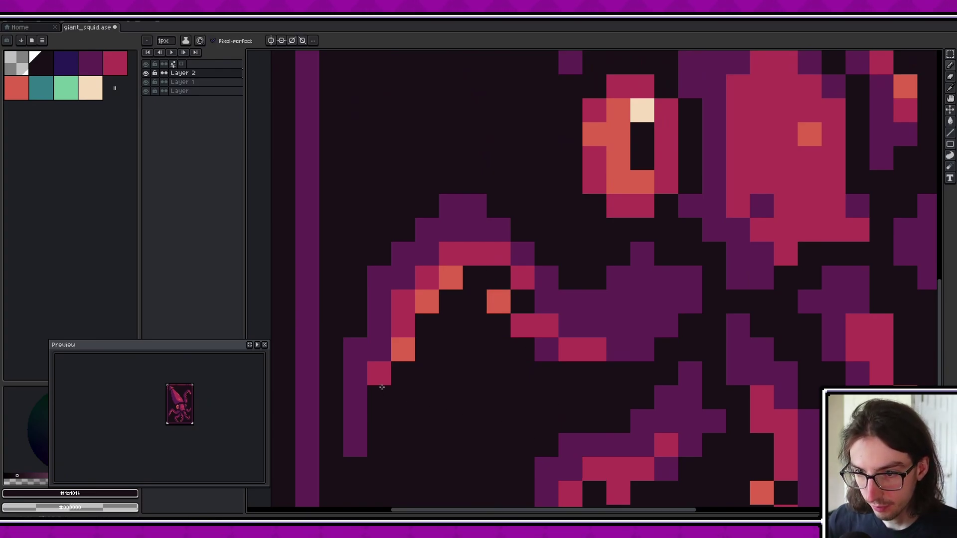
pyautogui.hotkey('ctrl', 'z')
pyautogui.click(416, 305)
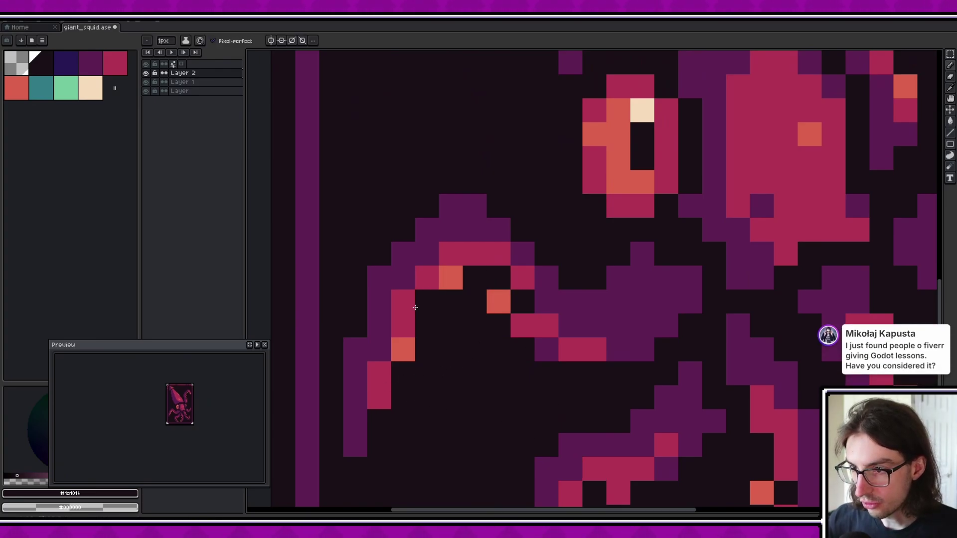
pyautogui.hotkey('ctrl', 'z')
# Step: Try dark gaps behind the left tentacle's orange highlights, replace the uppermost orange pixel with dark, and add a crimson pixel on the outer arm
pyautogui.moveTo(410, 305); pyautogui.dragTo(427, 274)
pyautogui.keyDown('alt'); pyautogui.click(455, 264); pyautogui.keyUp('alt')
pyautogui.click(451, 273)
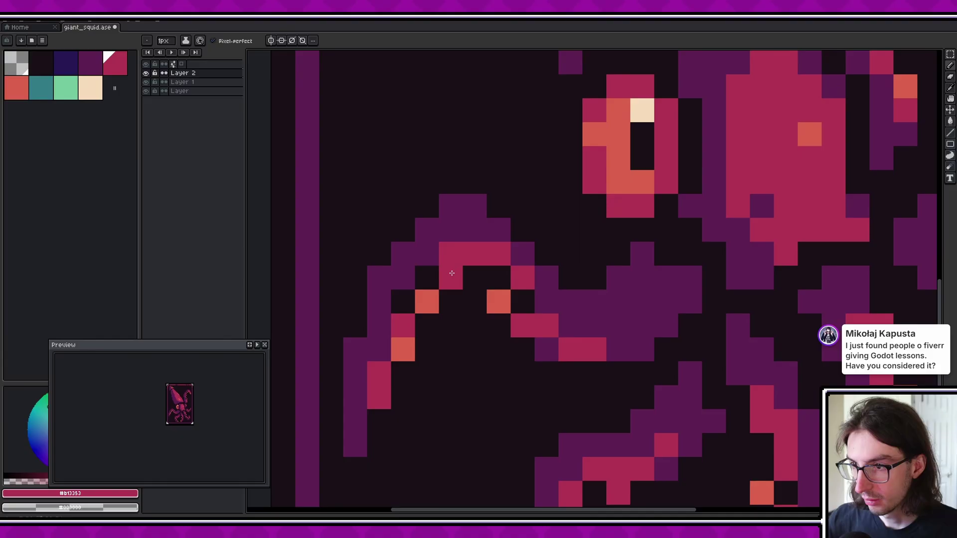
pyautogui.keyDown('alt'); pyautogui.click(460, 303); pyautogui.keyUp('alt')
pyautogui.click(451, 277)
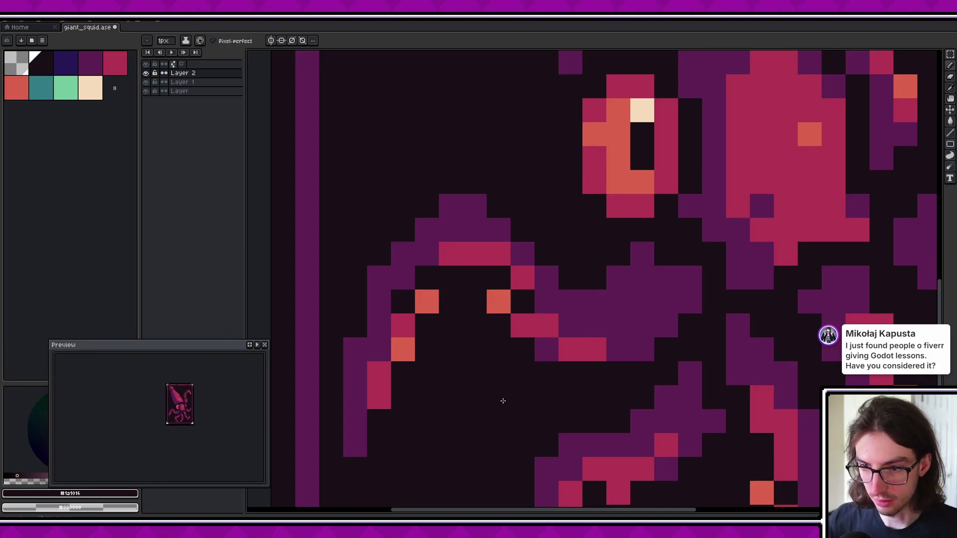
pyautogui.keyDown('alt'); pyautogui.click(439, 259); pyautogui.keyUp('alt')
pyautogui.click(403, 277)
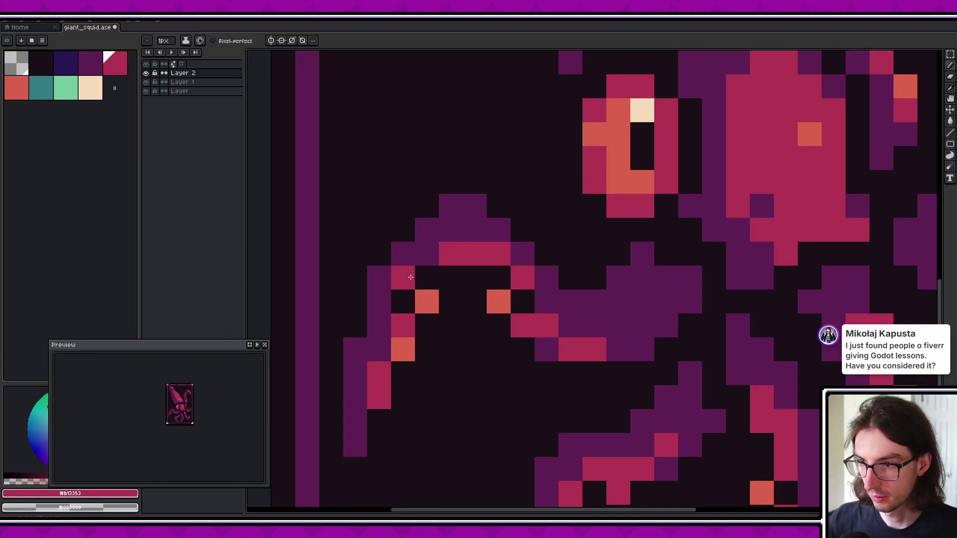
# Step: Check the left tentacle in the preview and undo the trial gaps and recolouring on its outer arm
pyautogui.hotkey('ctrl', 'z')
pyautogui.click(468, 398)
pyautogui.scroll(1, 194, 405)
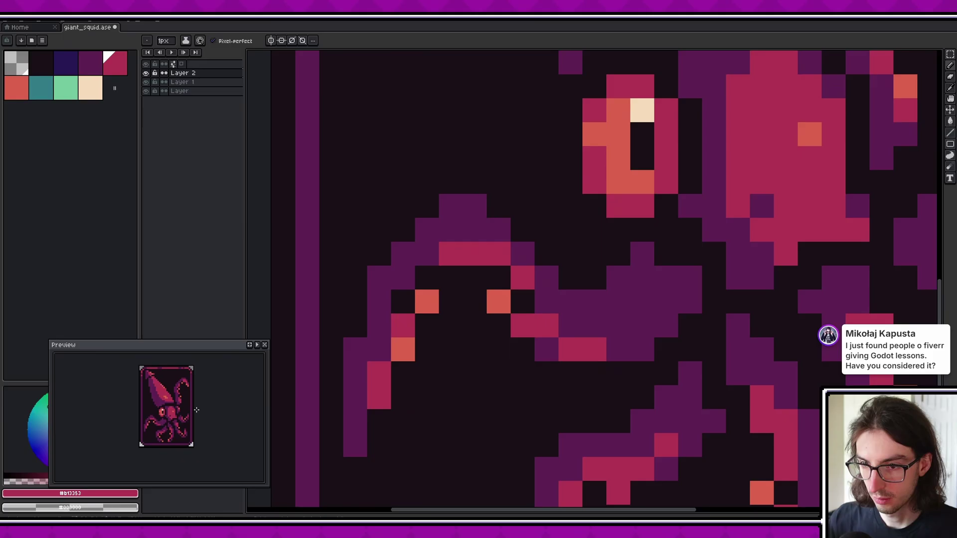
pyautogui.scroll(-1, 195, 410)
pyautogui.hotkey('ctrl', 'z')
pyautogui.hotkey('ctrl', 'z')
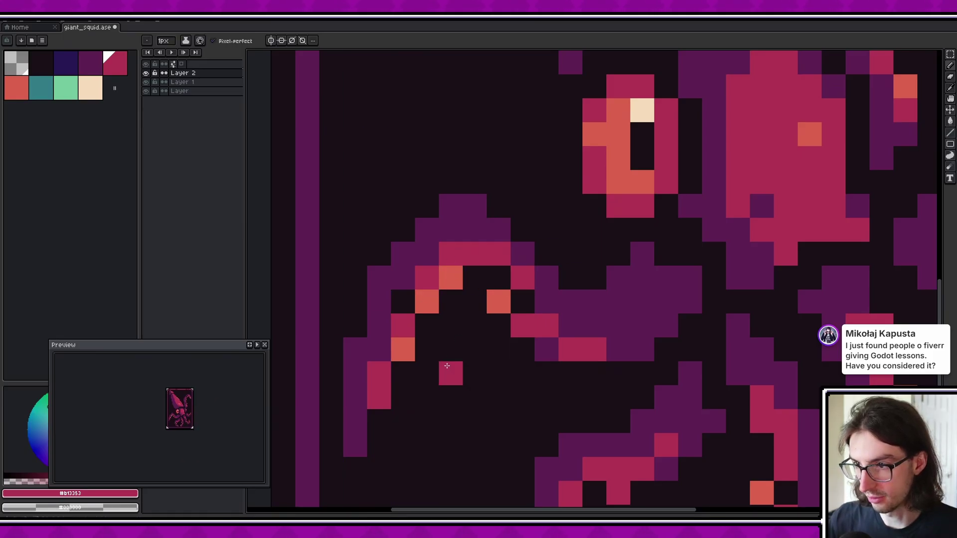
pyautogui.hotkey('ctrl', 'z')
# Step: Recolour the left tentacle's two upper orange pixels crimson, darken the crimson pixel above the remaining outer sucker, and check the preview
pyautogui.click(447, 279)
pyautogui.click(432, 302)
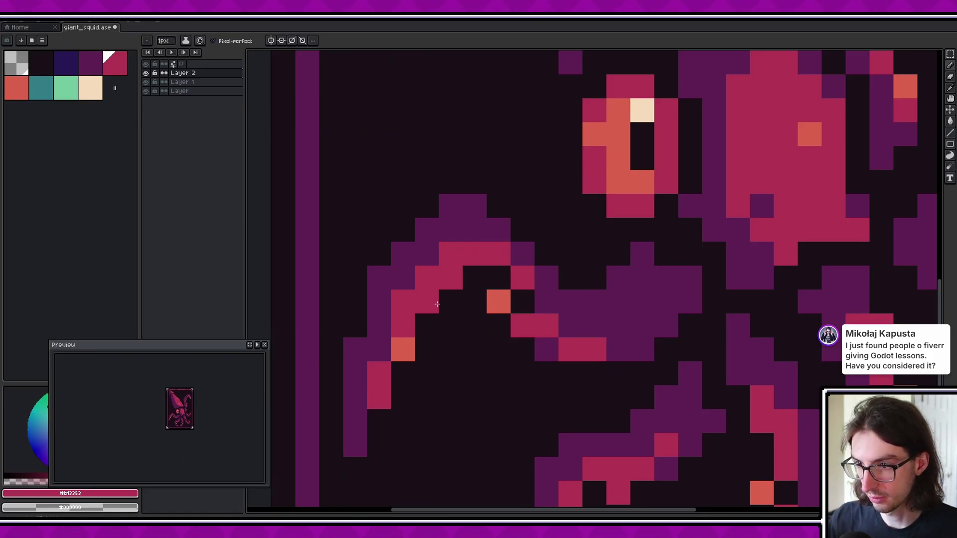
pyautogui.keyDown('alt'); pyautogui.click(379, 345); pyautogui.keyUp('alt')
pyautogui.click(403, 326)
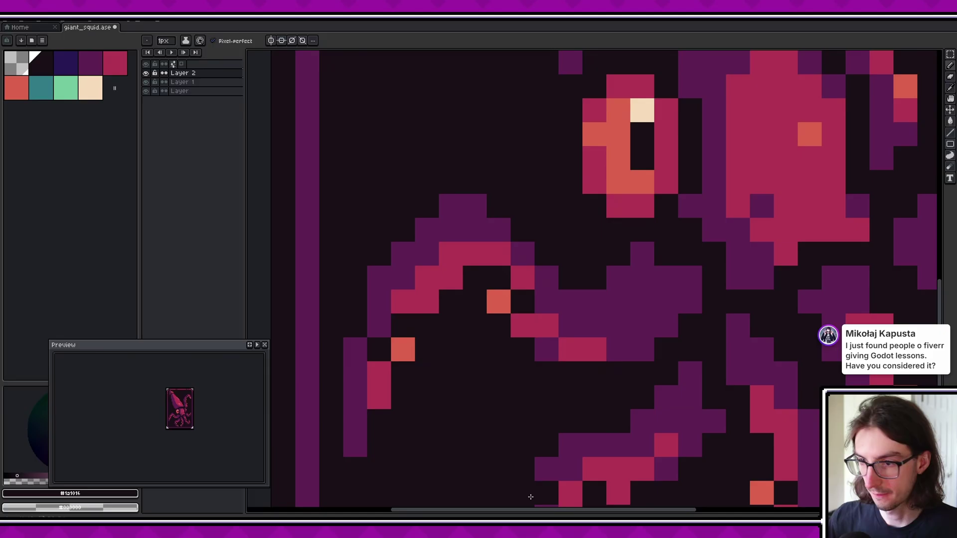
pyautogui.scroll(2, 195, 407)
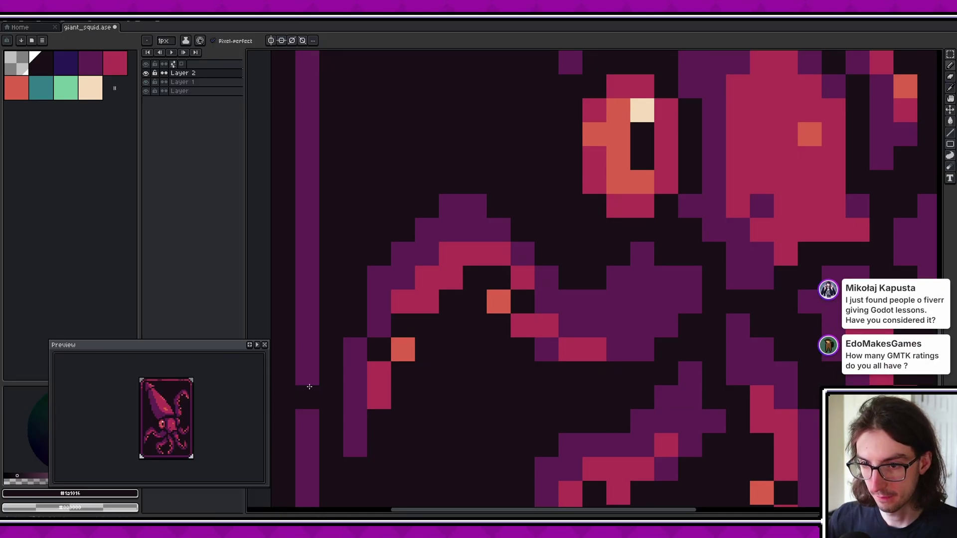
# Step: Recolour the purple pixel above the left tentacle's outer sucker crimson and check it in the preview
pyautogui.keyDown('alt'); pyautogui.click(412, 304); pyautogui.keyUp('alt')
pyautogui.click(379, 326)
pyautogui.scroll(-1, 188, 426)
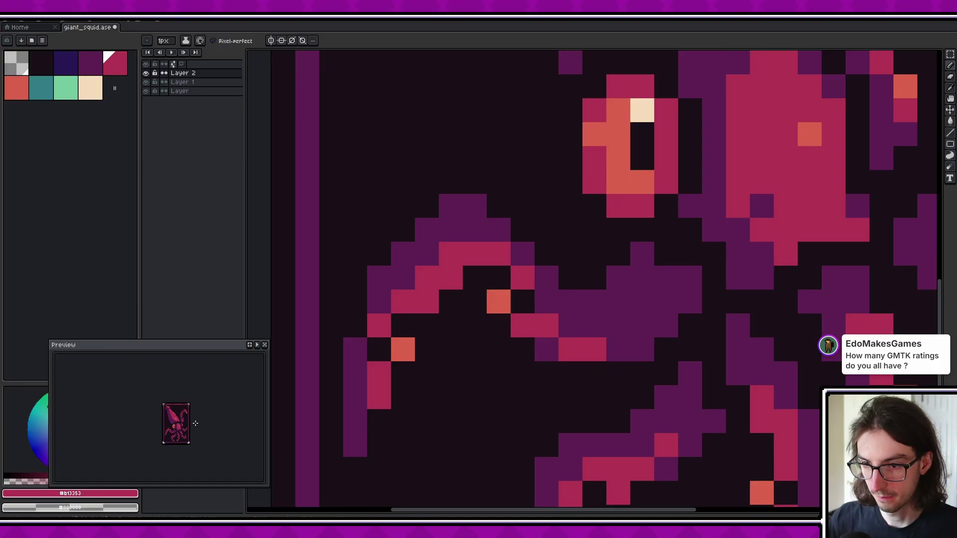
pyautogui.scroll(-4, 410, 361)
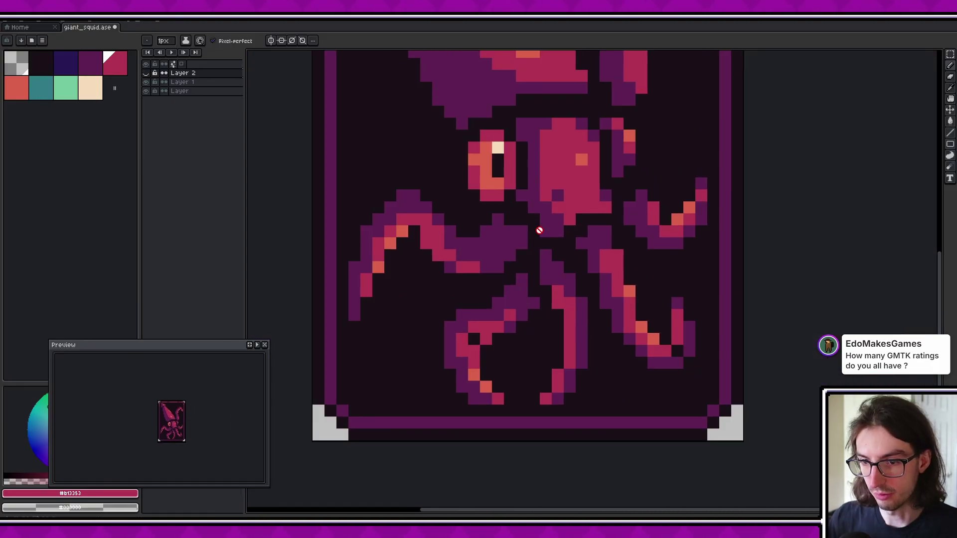
# Step: Toggle Layer 2's visibility repeatedly to compare the whole squid with and without the separated suckers on its tentacles
pyautogui.moveTo(549, 258); pyautogui.dragTo(528, 303)
pyautogui.scroll(-2, 560, 294)
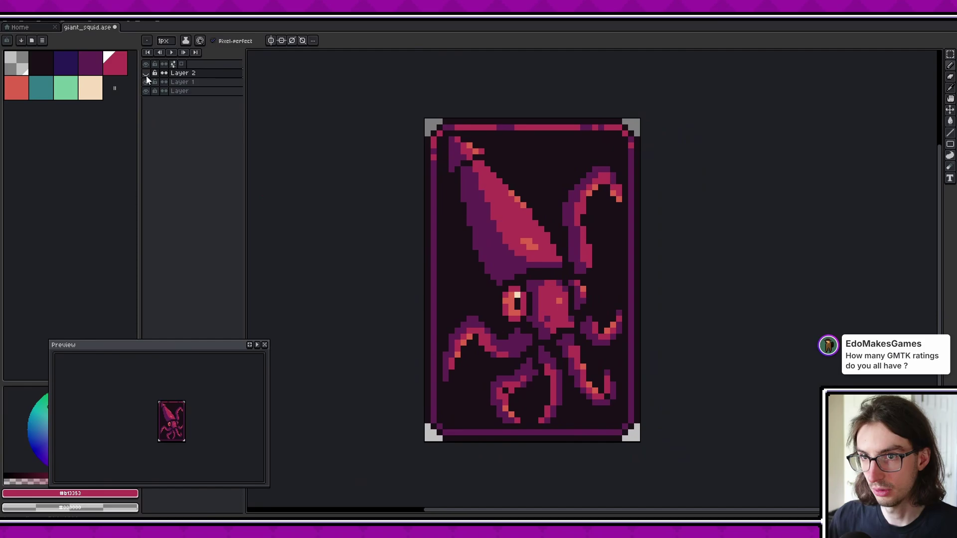
pyautogui.click(146, 74)
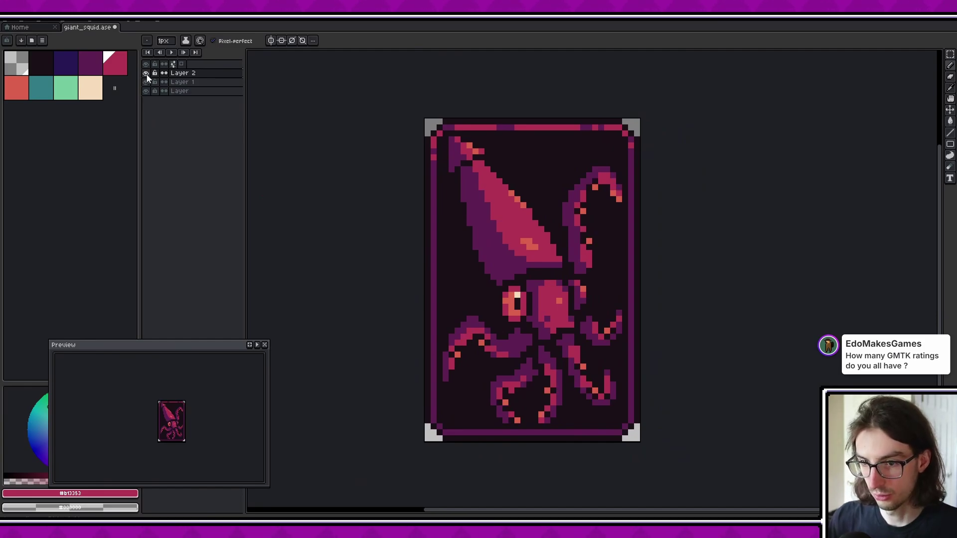
pyautogui.click(147, 74)
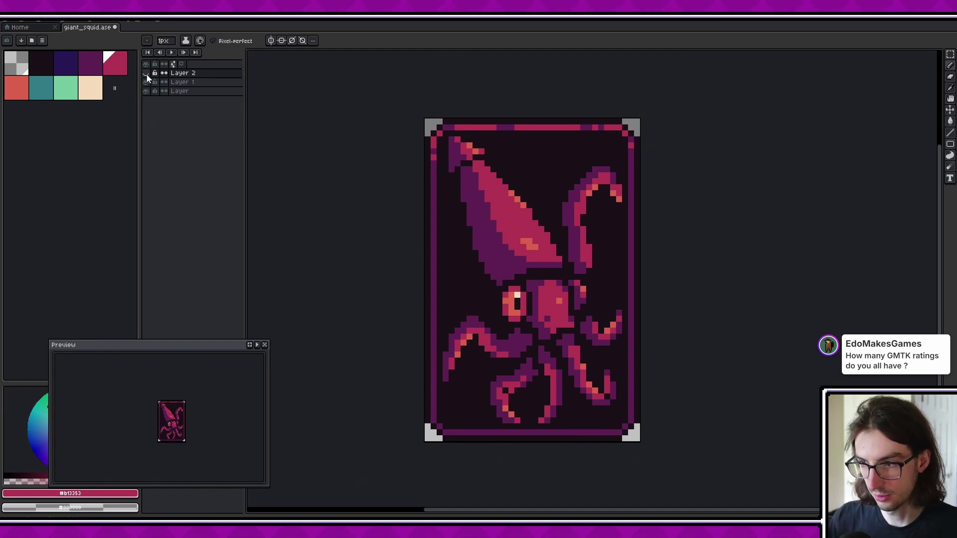
pyautogui.click(146, 73)
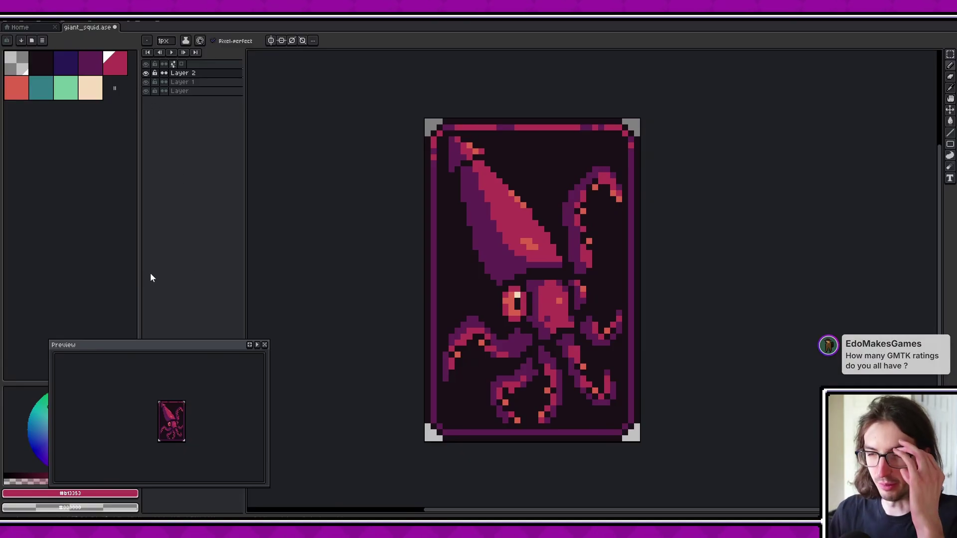
pyautogui.click(147, 74)
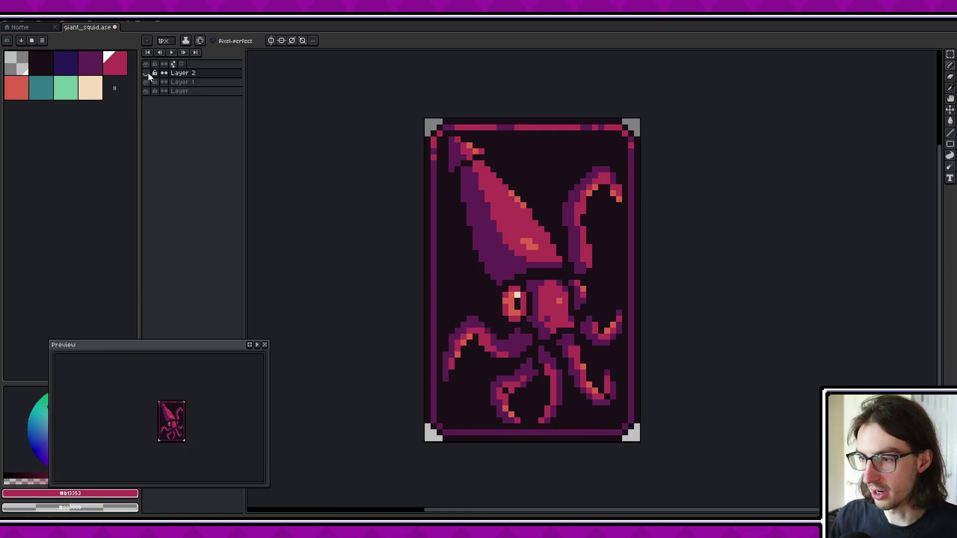
pyautogui.click(146, 73)
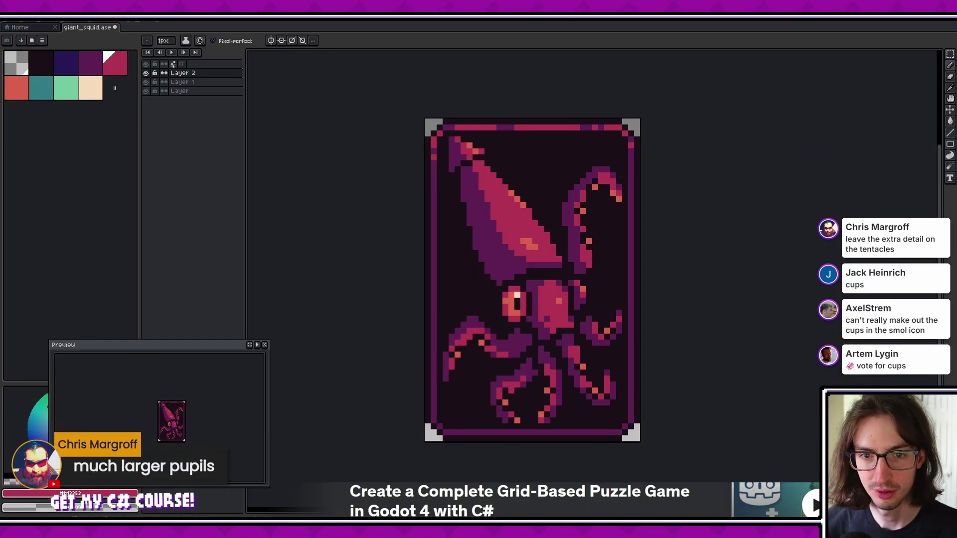
# Step: Widen the eye's pupil with one dark pixel on its left side and save the file
pyautogui.scroll(2, 519, 343)
pyautogui.keyDown('alt'); pyautogui.click(520, 365); pyautogui.keyUp('alt')
pyautogui.scroll(2, 523, 347)
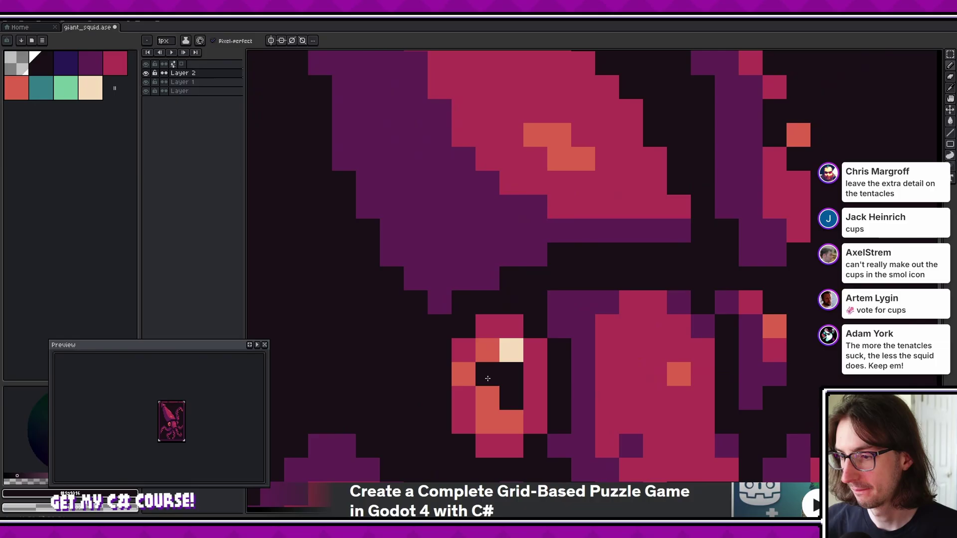
pyautogui.scroll(-2, 601, 389)
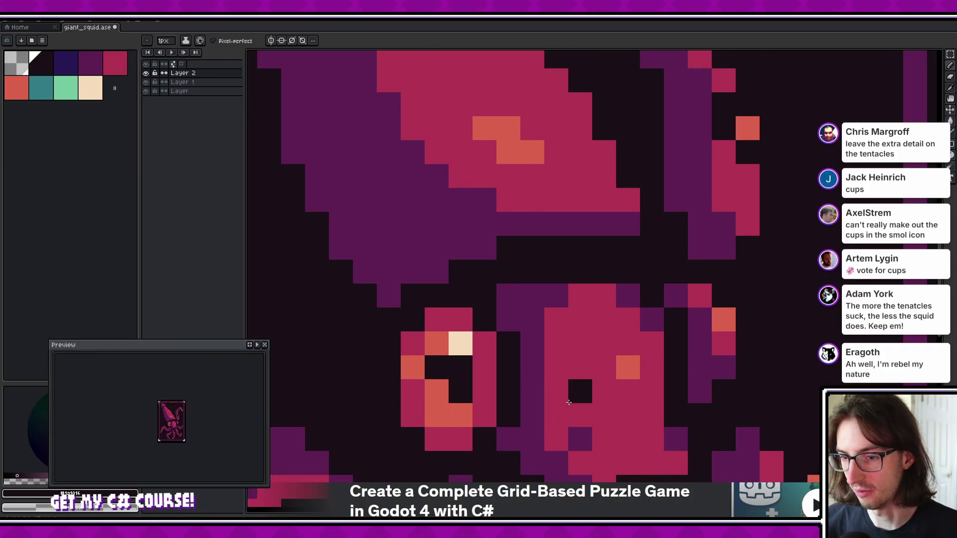
pyautogui.moveTo(694, 422); pyautogui.dragTo(667, 406)
pyautogui.hotkey('ctrl', 's')
pyautogui.moveTo(602, 373); pyautogui.dragTo(589, 361)
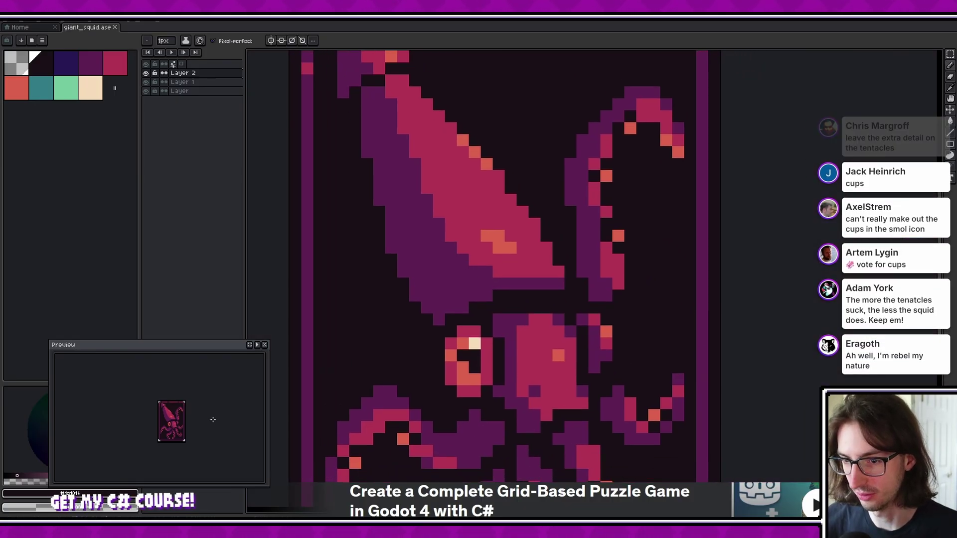
# Step: Check the squid with its larger pupil in the preview and on the canvas at different sizes
pyautogui.scroll(1, 191, 413)
pyautogui.scroll(-1, 192, 413)
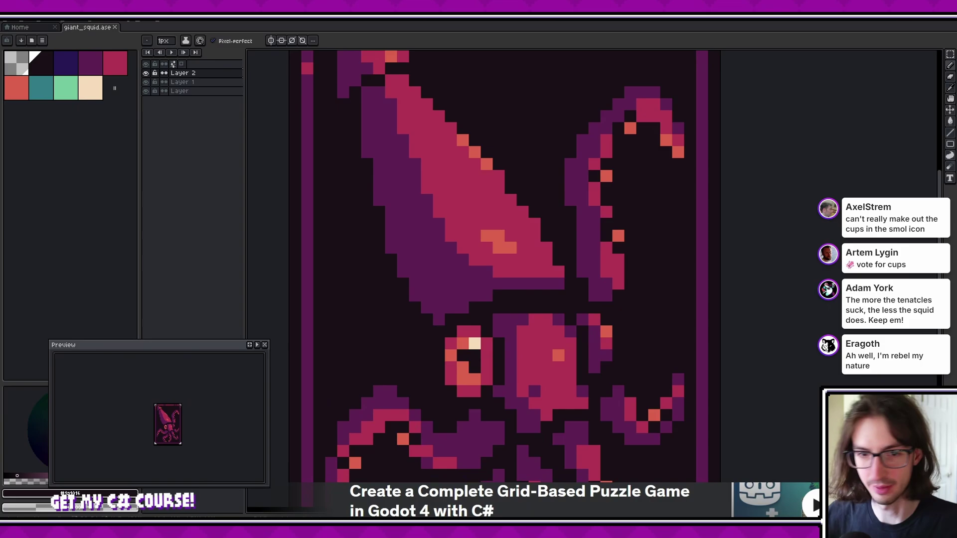
pyautogui.scroll(1, 192, 413)
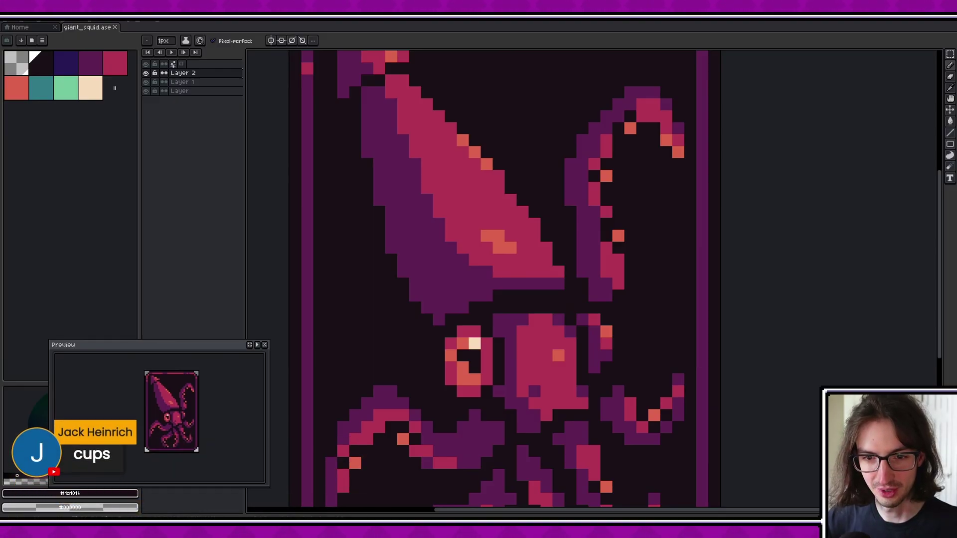
pyautogui.scroll(-1, 478, 336)
pyautogui.moveTo(479, 336); pyautogui.dragTo(479, 280)
pyautogui.scroll(-1, 479, 280)
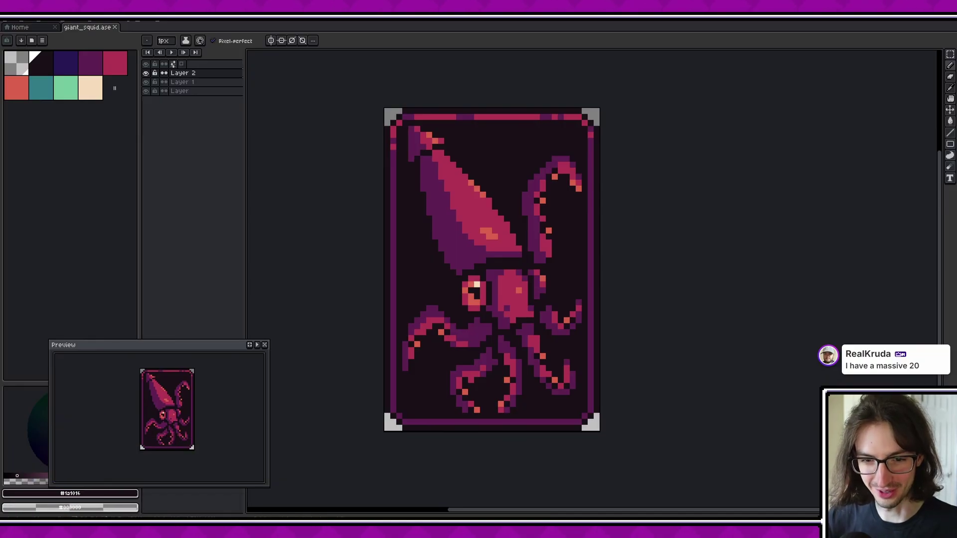
# Step: Try a broad crimson area on the left tentacle's inner base and undo it
pyautogui.scroll(2, 459, 314)
pyautogui.keyDown('alt'); pyautogui.click(459, 314); pyautogui.keyUp('alt')
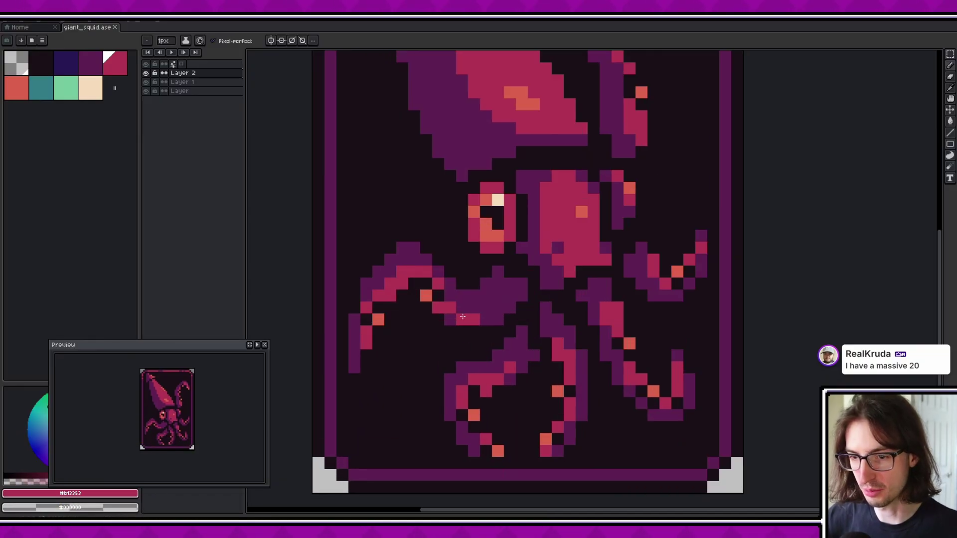
pyautogui.scroll(1, 467, 312)
pyautogui.moveTo(474, 313)
pyautogui.mouseDown()
pyautogui.moveTo(512, 300)
pyautogui.moveTo(514, 321)
pyautogui.mouseUp()
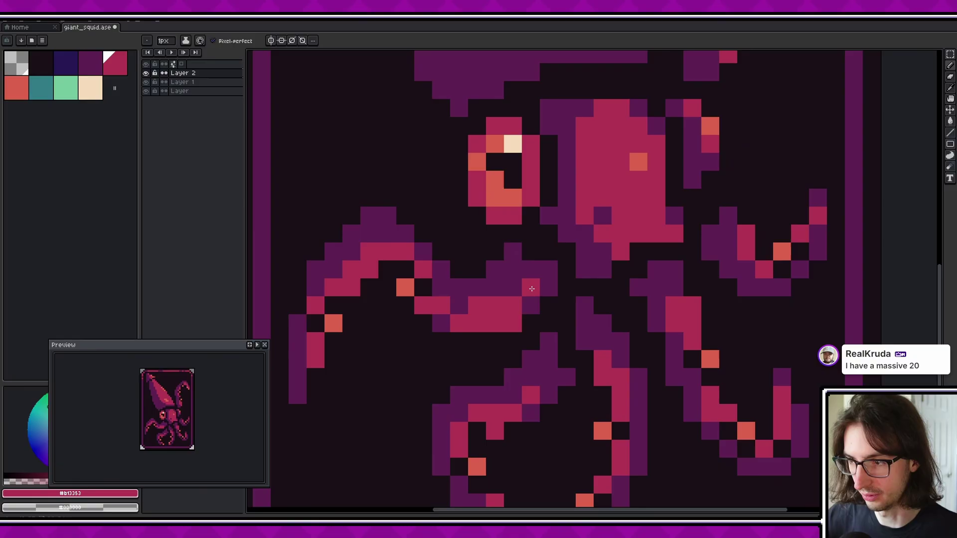
pyautogui.hotkey('ctrl', 'z')
pyautogui.hotkey('ctrl', 'z')
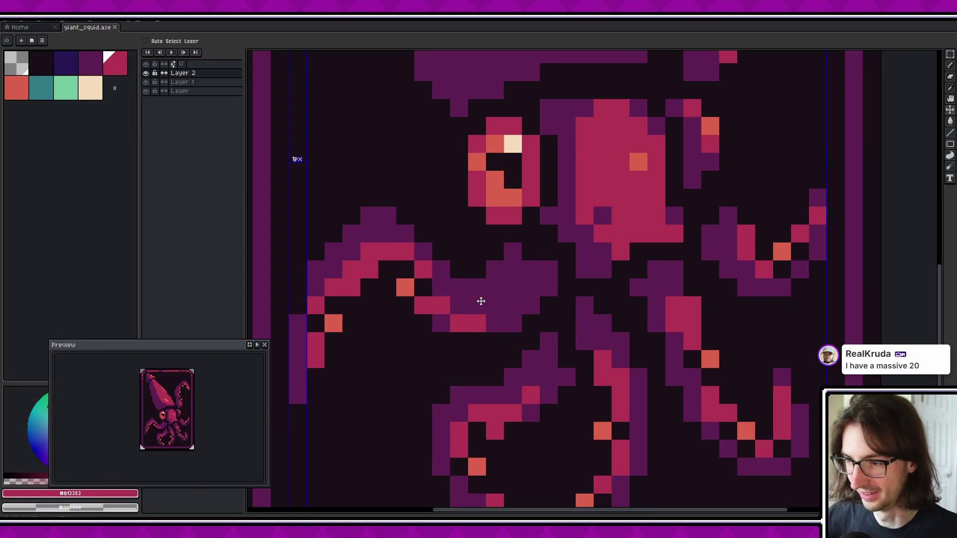
# Step: Shade the left tentacle's inner base crimson and add an orange sucker with dark gaps beneath it
pyautogui.moveTo(481, 301)
pyautogui.mouseDown()
pyautogui.moveTo(517, 297)
pyautogui.moveTo(508, 309)
pyautogui.mouseUp()
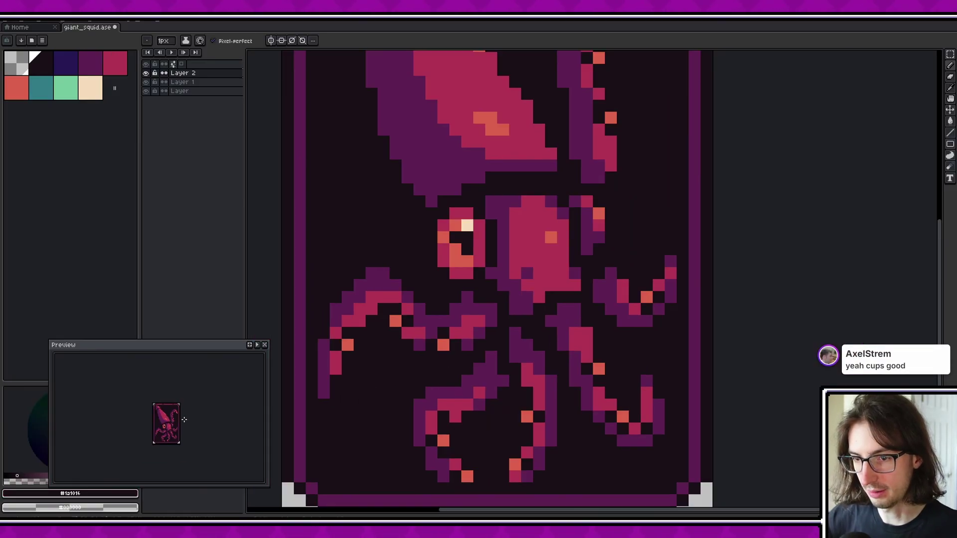
pyautogui.moveTo(489, 360); pyautogui.dragTo(459, 401)
# Step: Recolour the crimson pixel at the head's lower tip purple, save the file, and check the preview at different sizes
pyautogui.keyDown('alt'); pyautogui.click(500, 335); pyautogui.keyUp('alt')
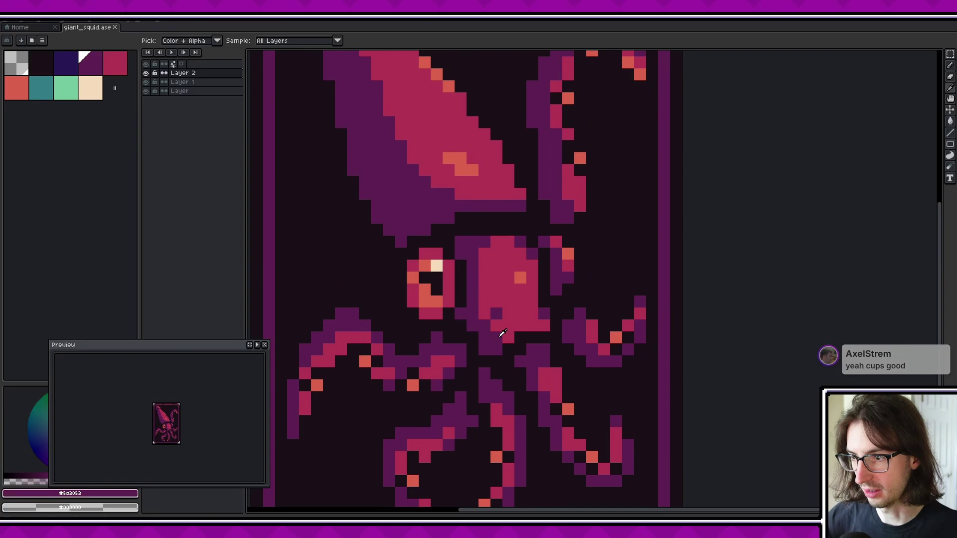
pyautogui.click(509, 337)
pyautogui.scroll(1, 196, 414)
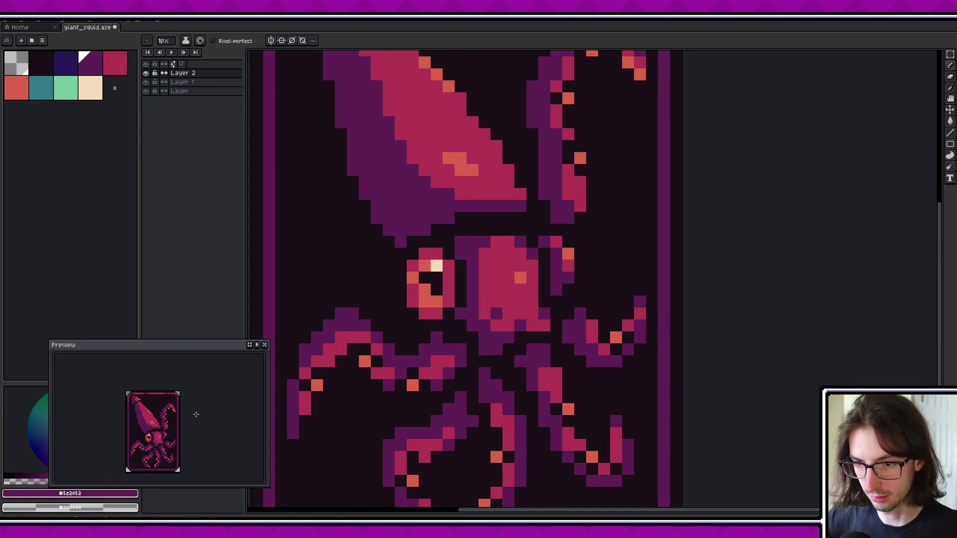
pyautogui.scroll(-1, 196, 414)
pyautogui.scroll(1, 196, 414)
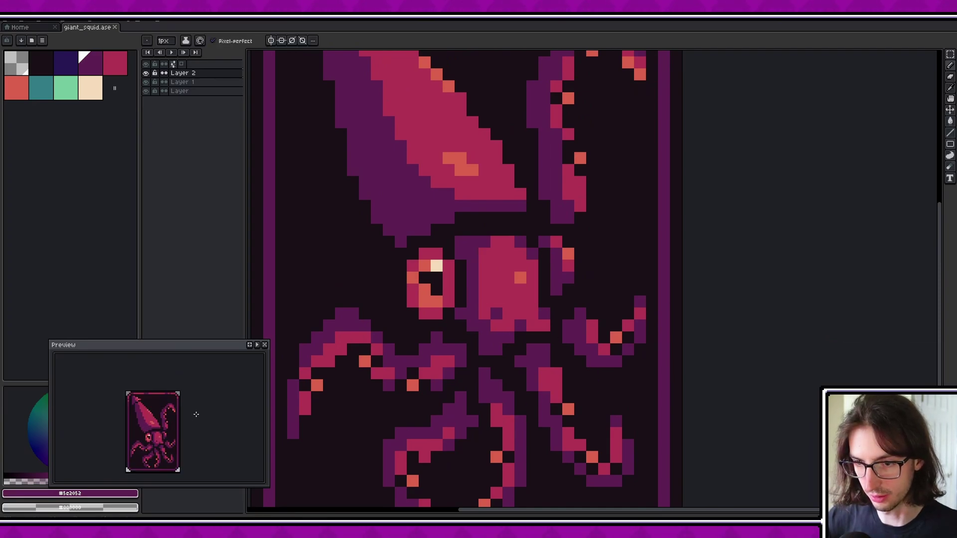
pyautogui.moveTo(501, 332); pyautogui.dragTo(523, 358)
pyautogui.scroll(-1, 205, 423)
pyautogui.moveTo(522, 324); pyautogui.dragTo(520, 336)
pyautogui.scroll(1, 176, 419)
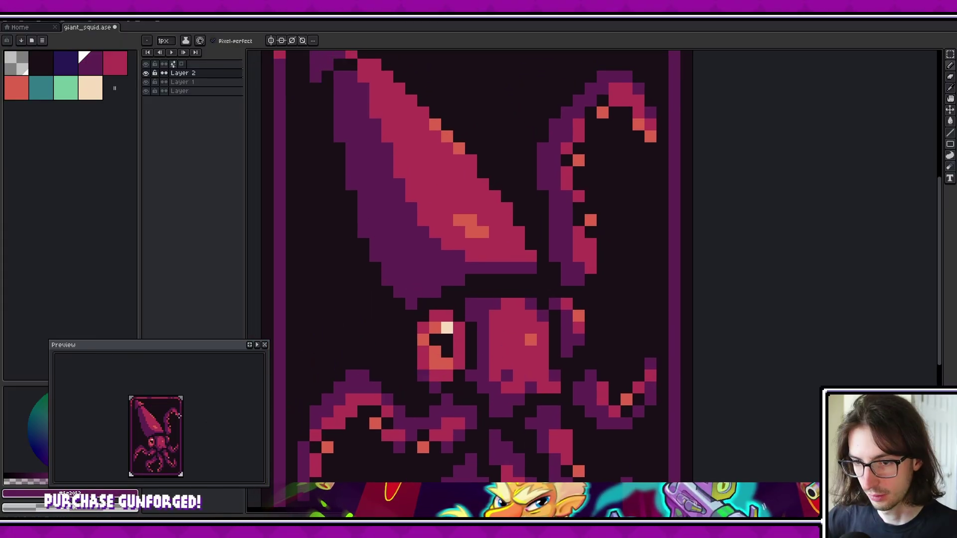
# Step: Add dark blue accent pixels along the mantle's shaded edge and on the fin's lower corner, and save the file
pyautogui.moveTo(457, 346); pyautogui.dragTo(479, 448)
pyautogui.scroll(-2, 449, 383)
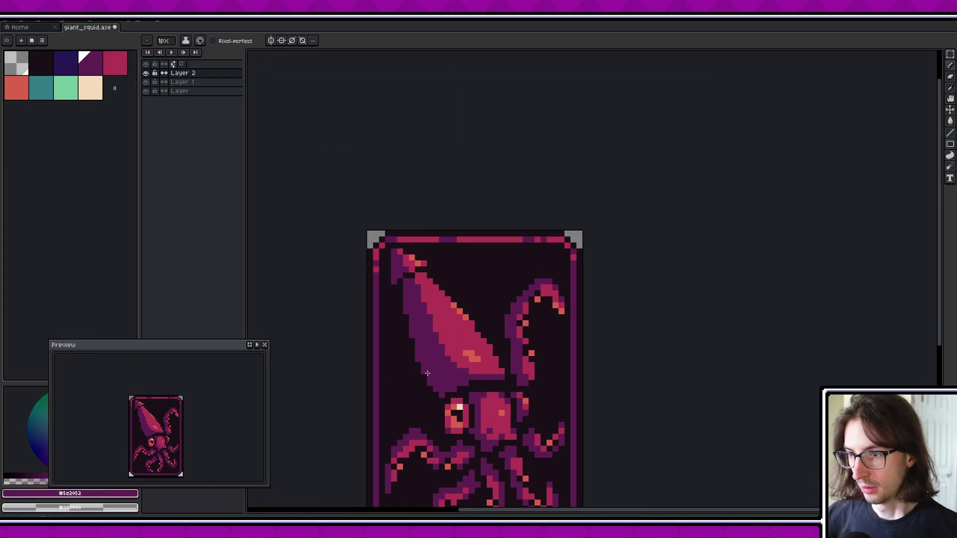
pyautogui.scroll(2, 431, 345)
pyautogui.press('[')
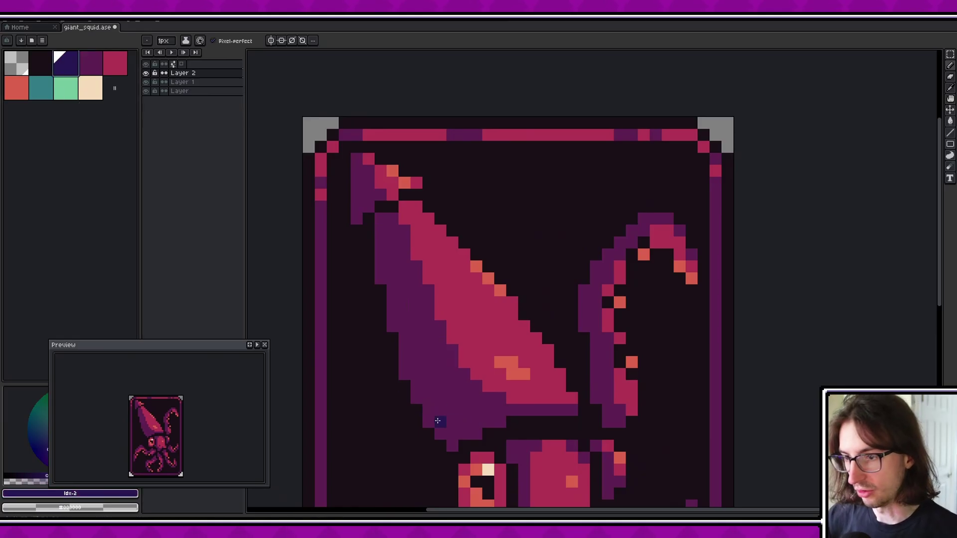
pyautogui.click(428, 422)
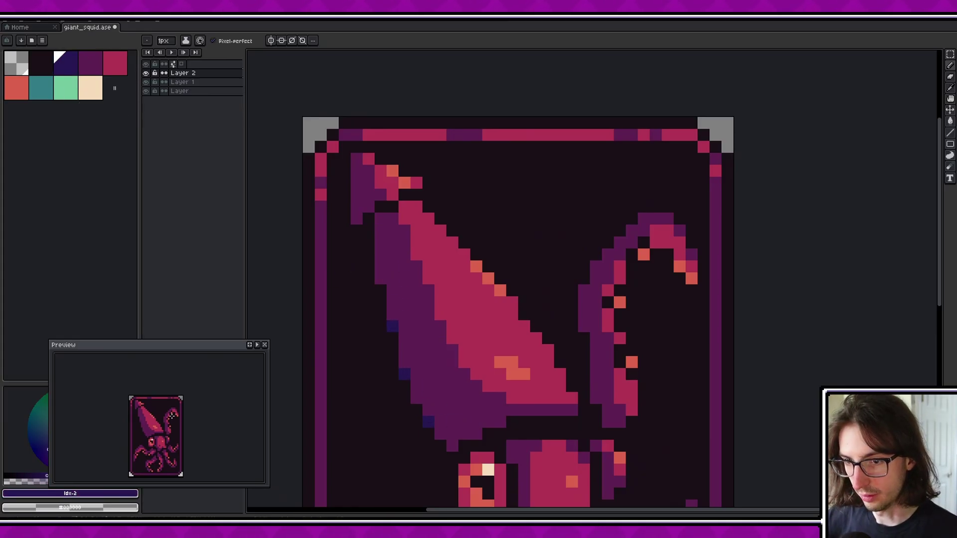
pyautogui.click(358, 204)
pyautogui.scroll(-1, 184, 405)
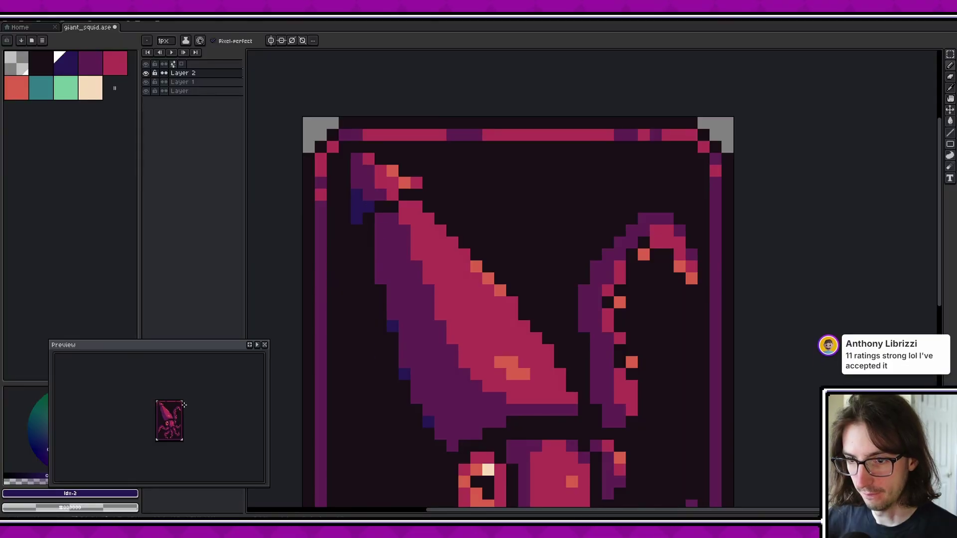
pyautogui.scroll(1, 184, 405)
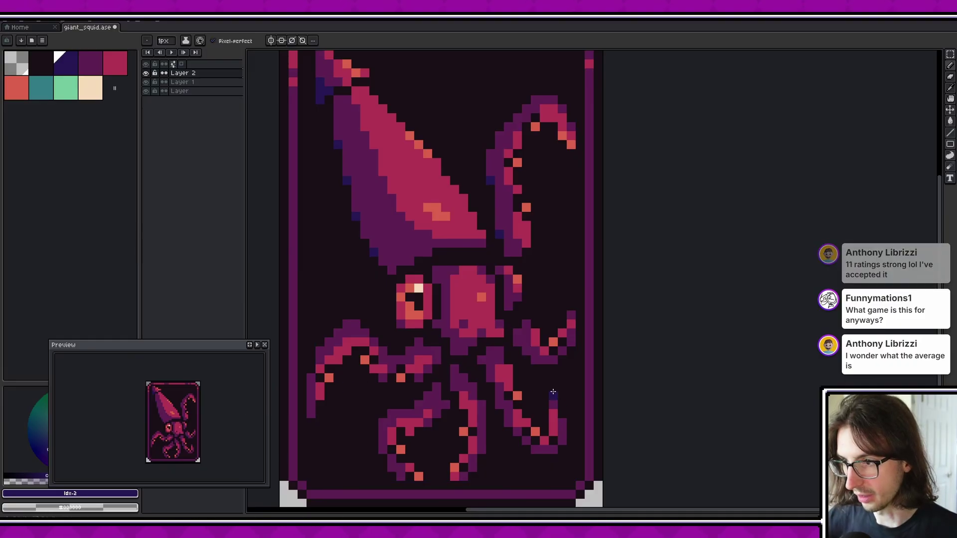
pyautogui.scroll(1, 549, 404)
pyautogui.hotkey('ctrl', 's')
# Step: Outline a dark blue band on the mantle's shaded side and try filling it with the Paint Bucket, undoing each fill
pyautogui.moveTo(417, 319); pyautogui.dragTo(463, 367)
pyautogui.keyDown('alt'); pyautogui.click(401, 290); pyautogui.keyUp('alt')
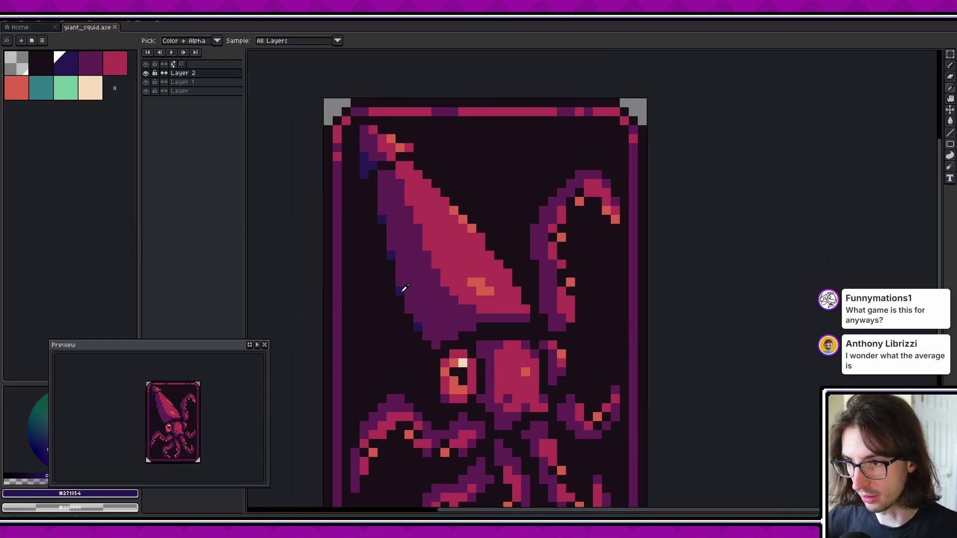
pyautogui.moveTo(426, 328); pyautogui.dragTo(382, 184)
pyautogui.press('g')
pyautogui.click(401, 269)
pyautogui.hotkey('ctrl', 'z')
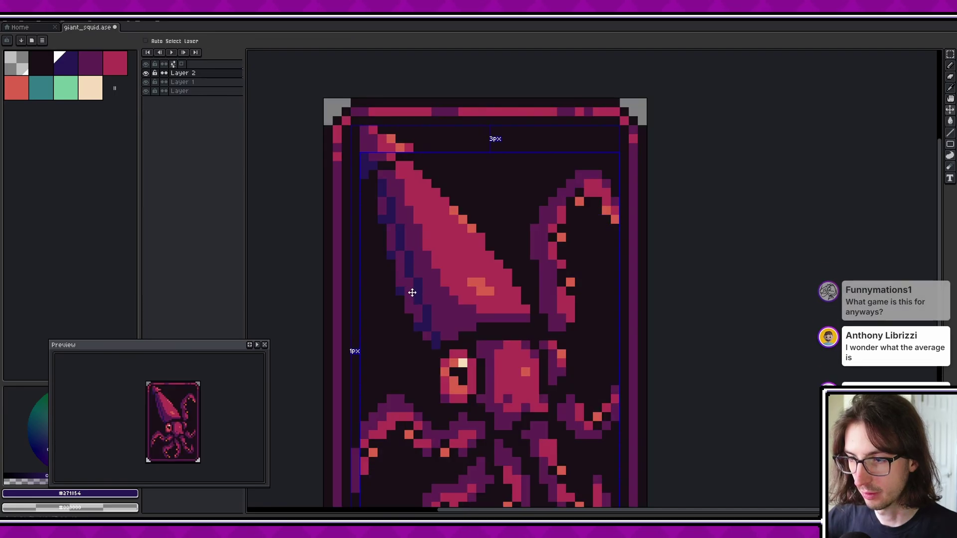
pyautogui.click(402, 280)
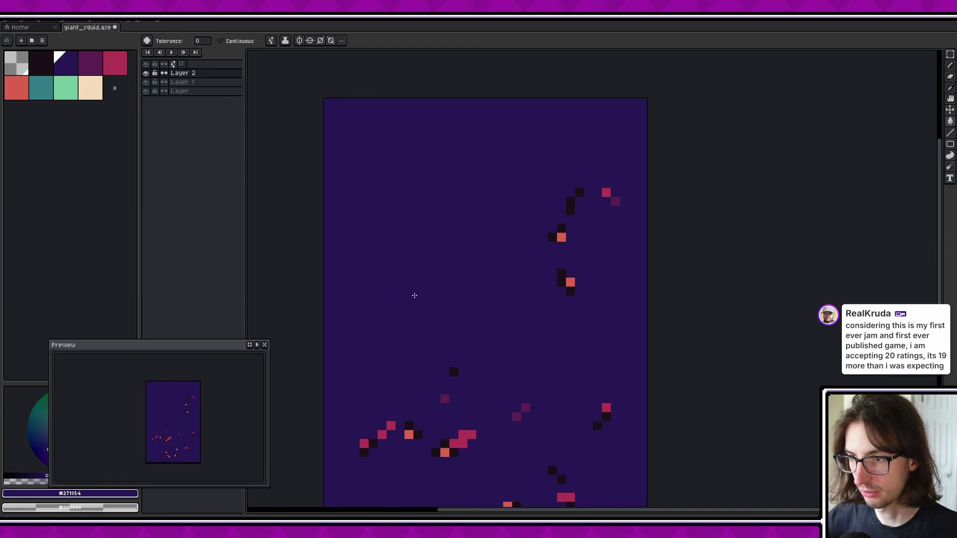
pyautogui.hotkey('ctrl', 'z')
# Step: Try a solid dark blue band along the mantle's shaded side, undo it, and check the preview
pyautogui.press('b')
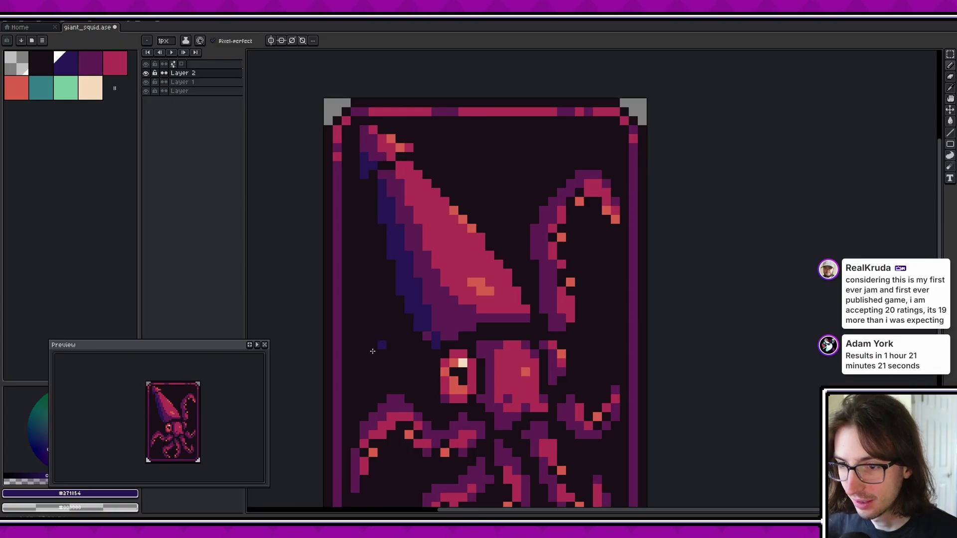
pyautogui.scroll(-1, 208, 404)
pyautogui.scroll(1, 208, 404)
pyautogui.press('v')
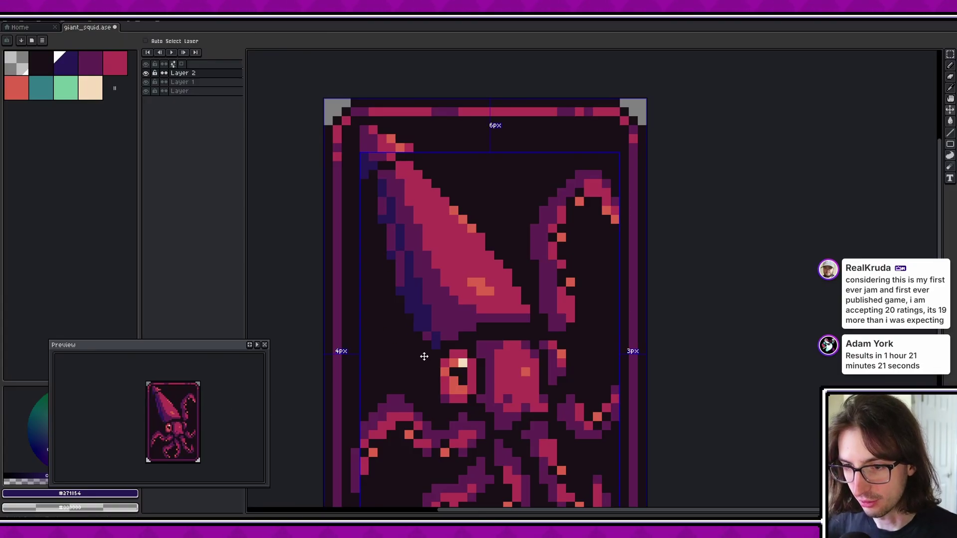
pyautogui.hotkey('ctrl', 'z')
pyautogui.moveTo(502, 337); pyautogui.dragTo(510, 354)
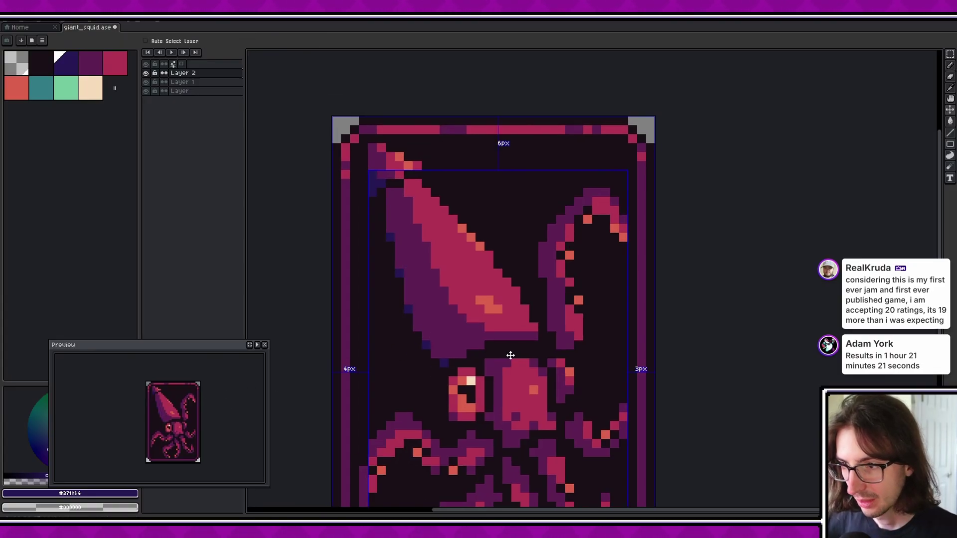
pyautogui.press('b')
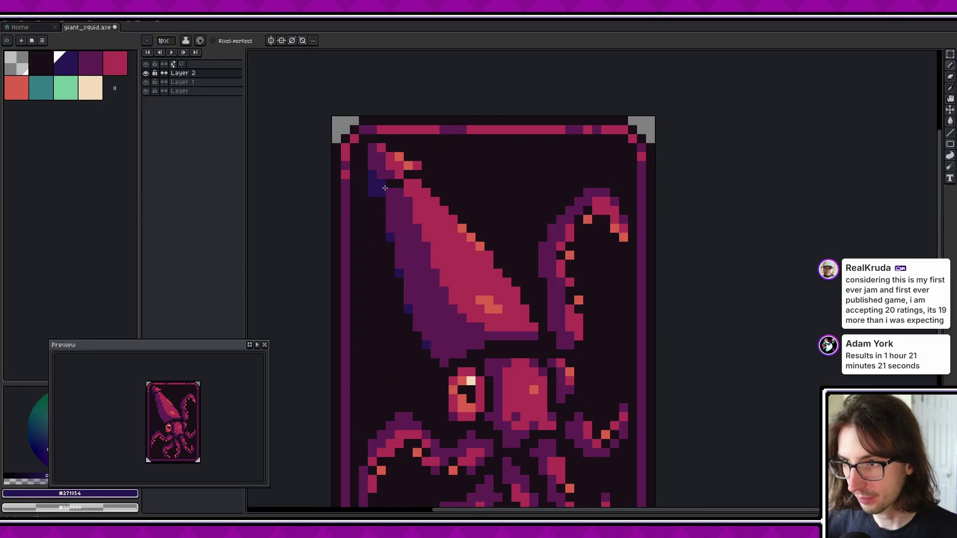
pyautogui.scroll(-2, 195, 403)
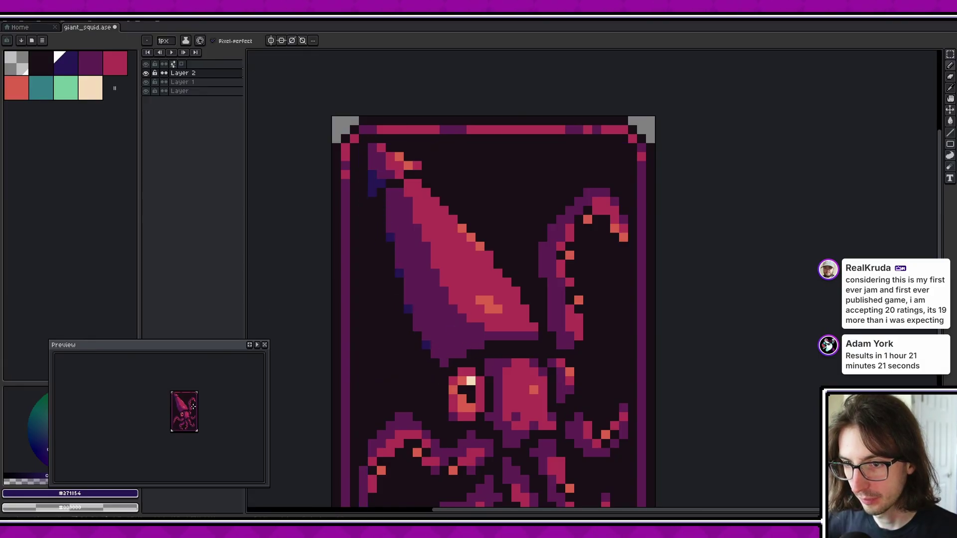
# Step: Add cream highlight pixels in the middle of the orange accents on the mantle's lit edge and near its lower end
pyautogui.scroll(2, 185, 408)
pyautogui.moveTo(417, 345); pyautogui.dragTo(403, 377)
pyautogui.press('alt')
pyautogui.keyDown('alt'); pyautogui.click(467, 331); pyautogui.keyUp('alt')
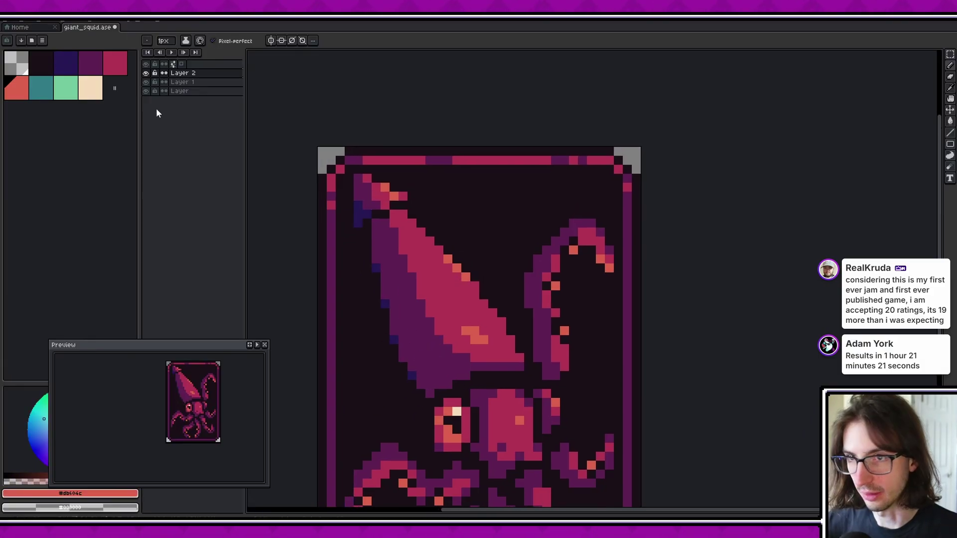
pyautogui.click(90, 96)
pyautogui.click(457, 268)
pyautogui.moveTo(475, 365); pyautogui.dragTo(468, 293)
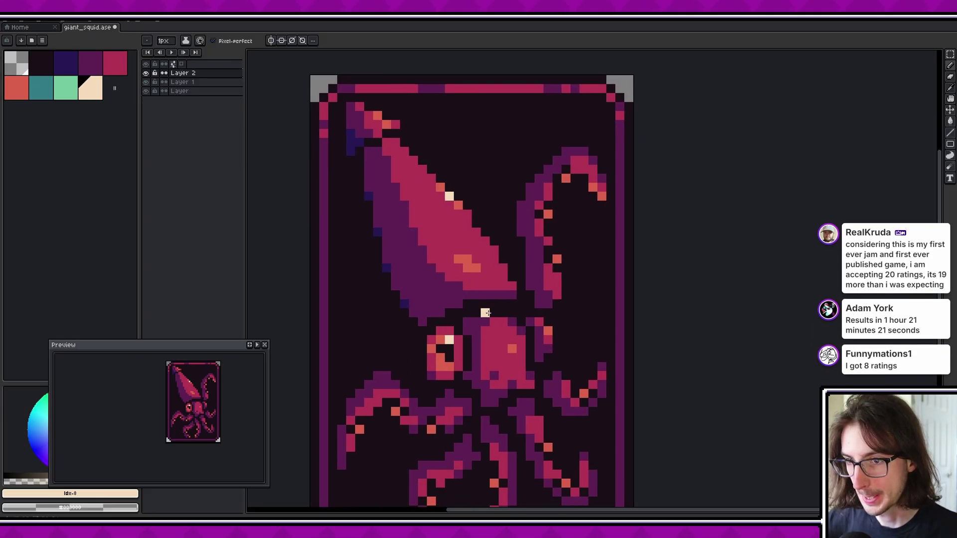
pyautogui.scroll(-1, 221, 387)
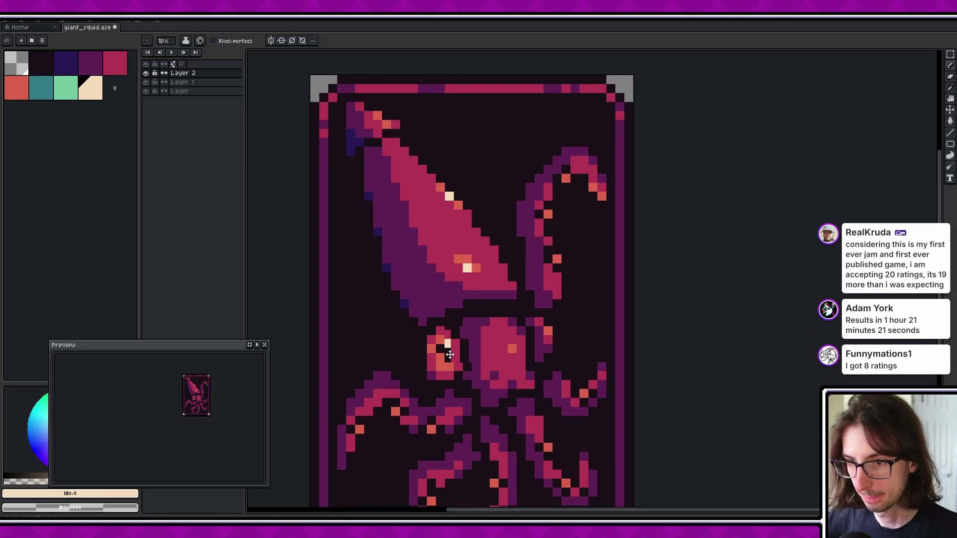
pyautogui.moveTo(458, 340); pyautogui.dragTo(419, 385)
# Step: Place a cream highlight pixel on the fin, recolour the fin pixels around it orange, and check the preview
pyautogui.moveTo(344, 258); pyautogui.dragTo(428, 288)
pyautogui.scroll(1, 429, 288)
pyautogui.moveTo(426, 234); pyautogui.dragTo(435, 265)
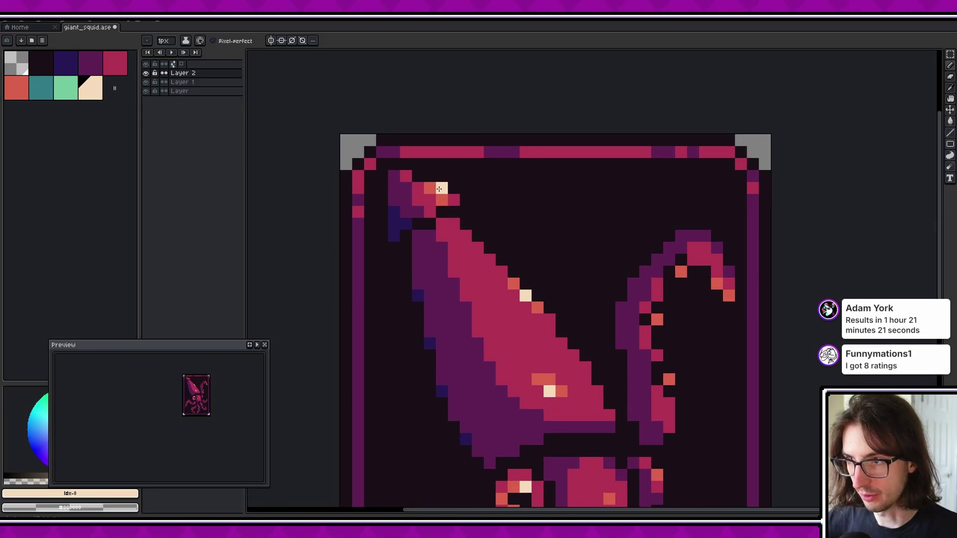
pyautogui.hotkey('ctrl', 'z')
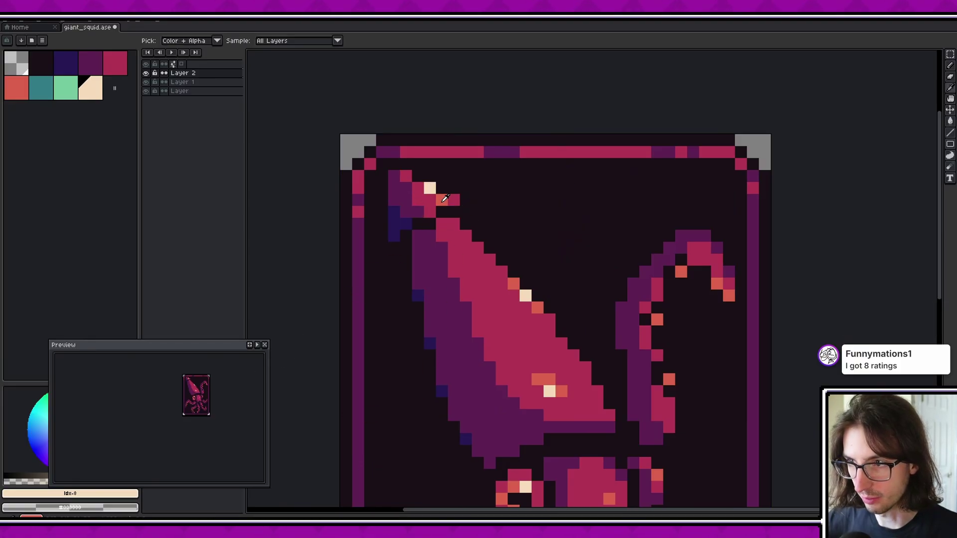
pyautogui.keyDown('alt'); pyautogui.click(441, 200); pyautogui.keyUp('alt')
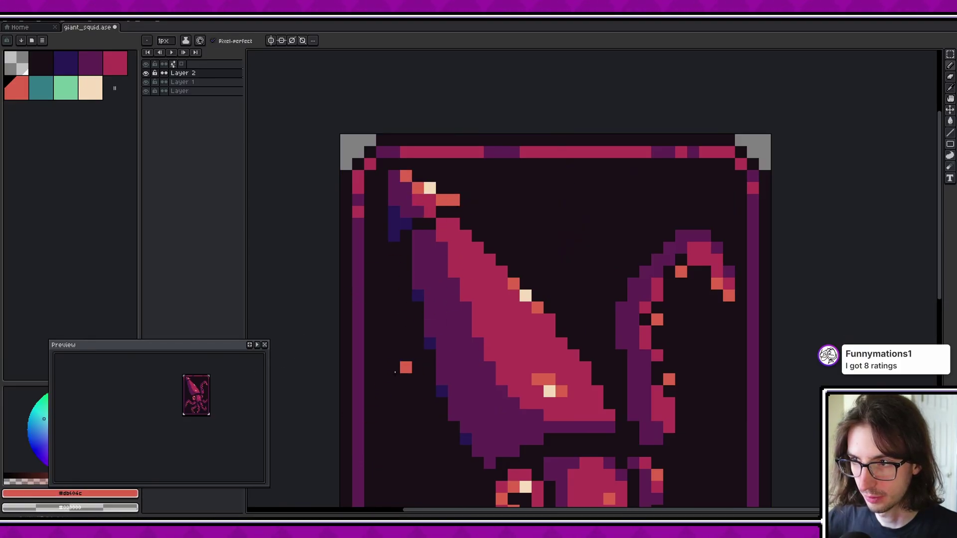
pyautogui.scroll(1, 210, 375)
pyautogui.scroll(-1, 212, 398)
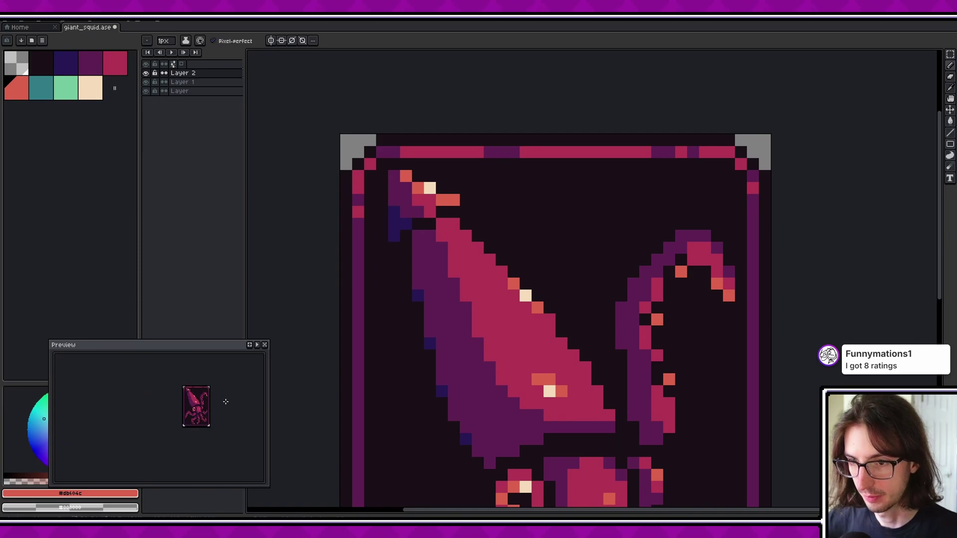
# Step: Add a cream highlight pixel surrounded by orange pixels on the head, save the file, and check the preview
pyautogui.scroll(-1, 497, 365)
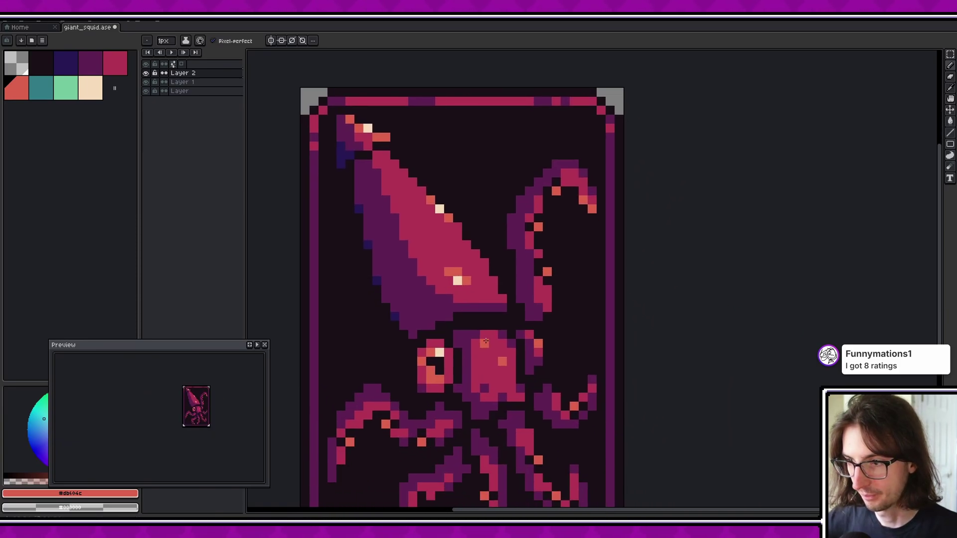
pyautogui.scroll(1, 496, 370)
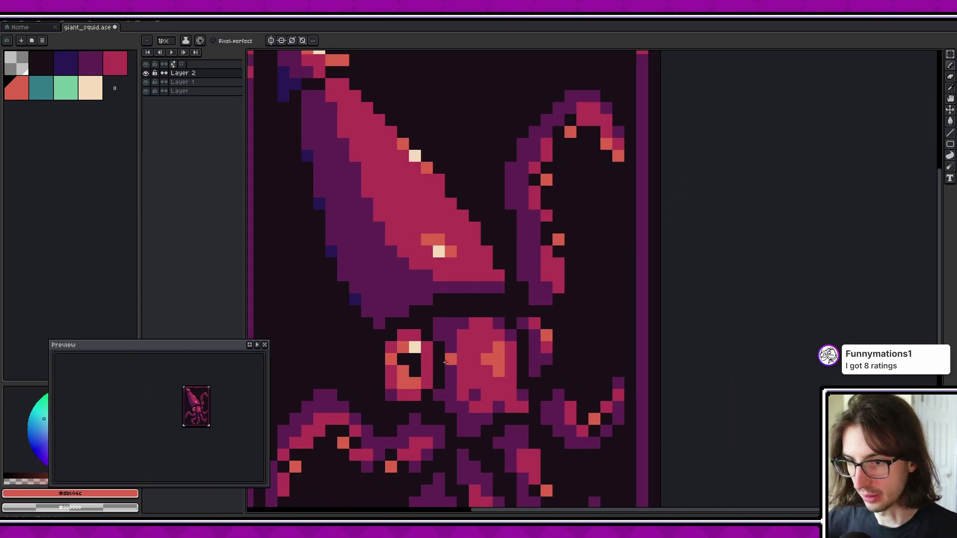
pyautogui.keyDown('alt'); pyautogui.click(438, 250); pyautogui.keyUp('alt')
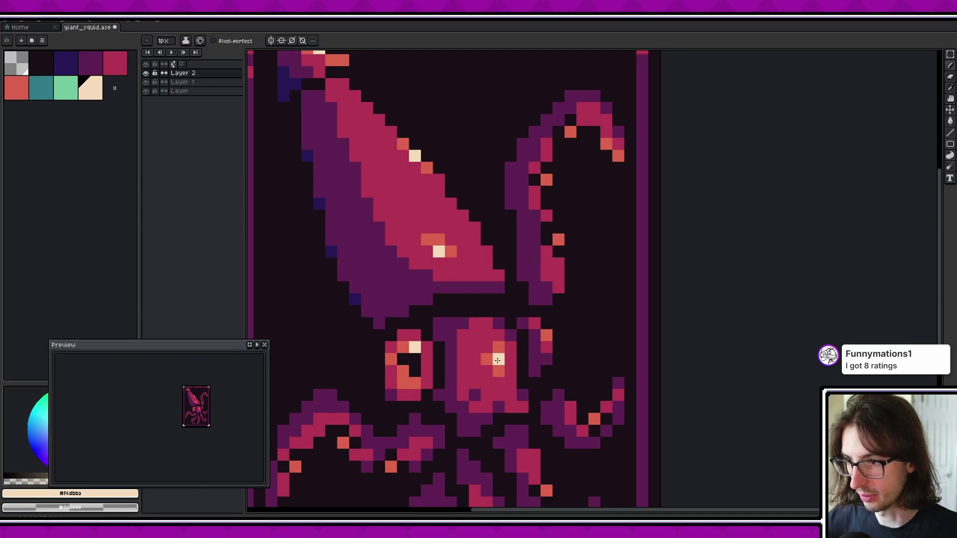
pyautogui.scroll(2, 211, 406)
pyautogui.scroll(-2, 212, 406)
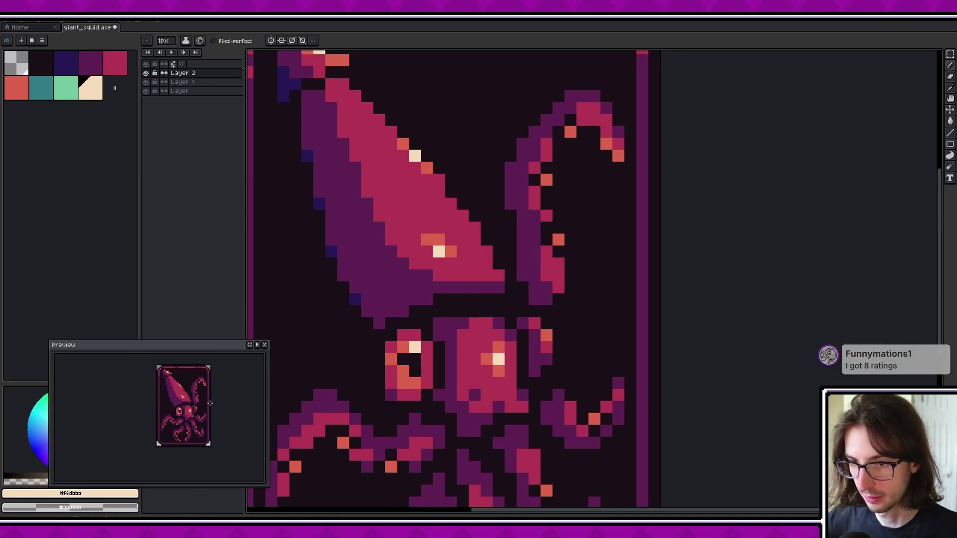
pyautogui.moveTo(211, 383); pyautogui.dragTo(195, 365)
pyautogui.scroll(2, 195, 366)
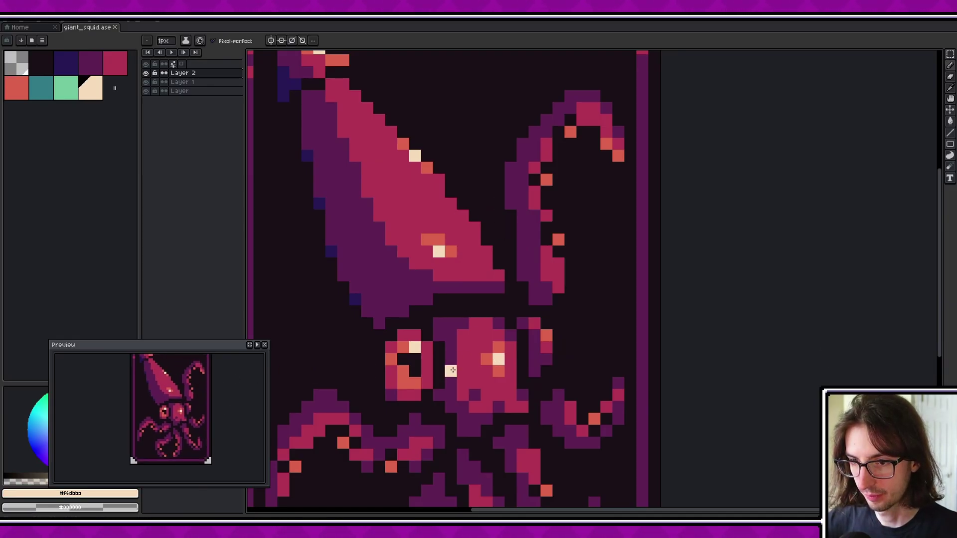
# Step: Shade the upper ends of the central tentacles beneath the head with dark blue pixels
pyautogui.scroll(-3, 448, 368)
pyautogui.keyDown('alt'); pyautogui.click(483, 347); pyautogui.keyUp('alt')
pyautogui.press('z')
pyautogui.moveTo(493, 372); pyautogui.dragTo(521, 370)
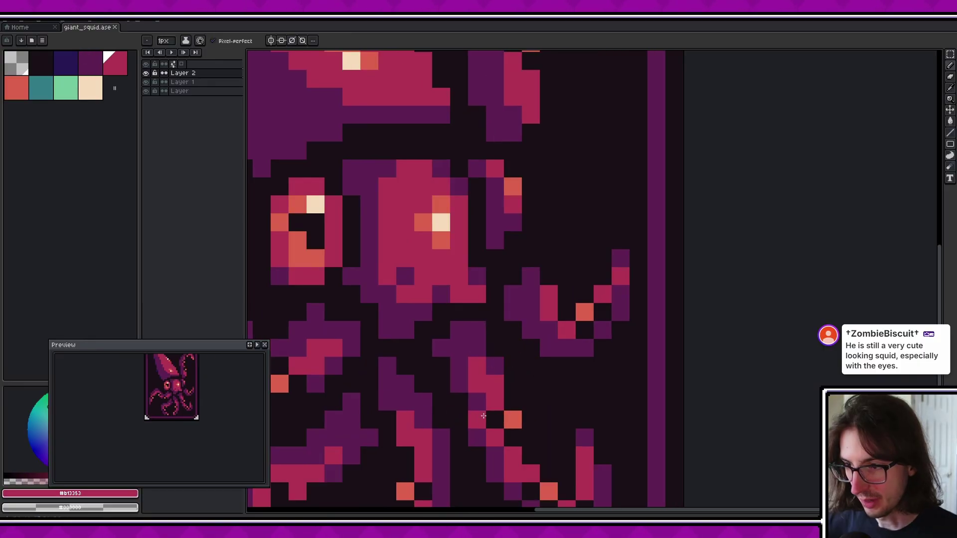
pyautogui.keyDown('alt'); pyautogui.click(423, 383); pyautogui.keyUp('alt')
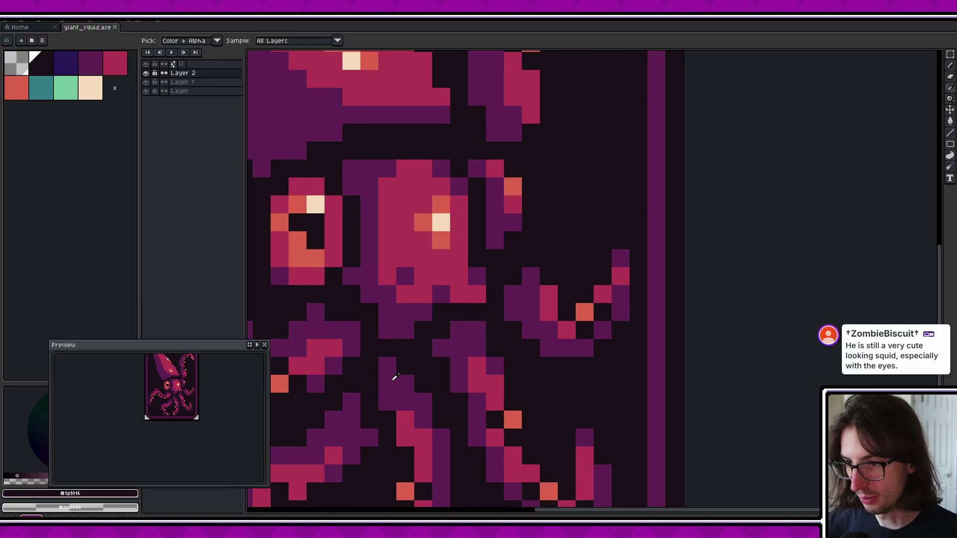
pyautogui.keyDown('alt'); pyautogui.click(393, 378); pyautogui.keyUp('alt')
pyautogui.click(66, 70)
pyautogui.moveTo(391, 369); pyautogui.dragTo(390, 394)
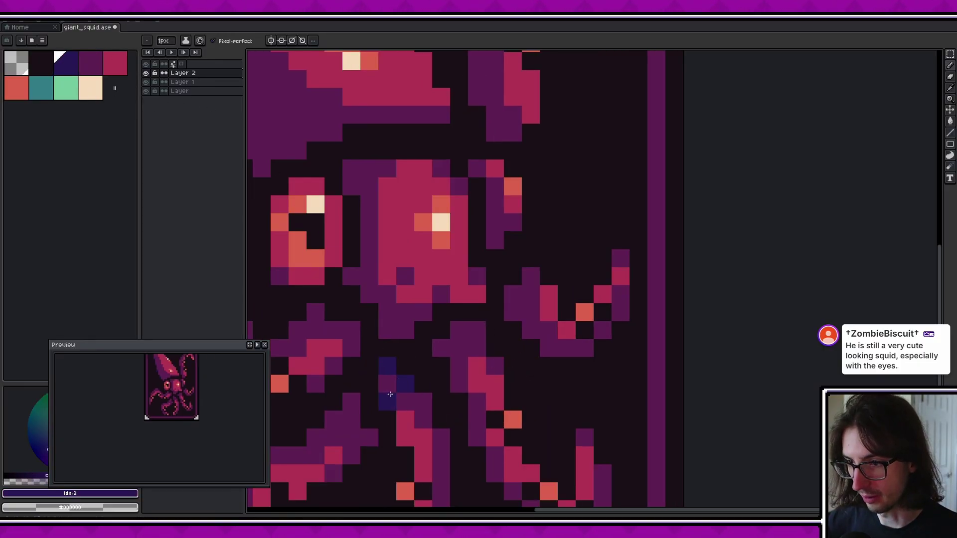
pyautogui.click(473, 402)
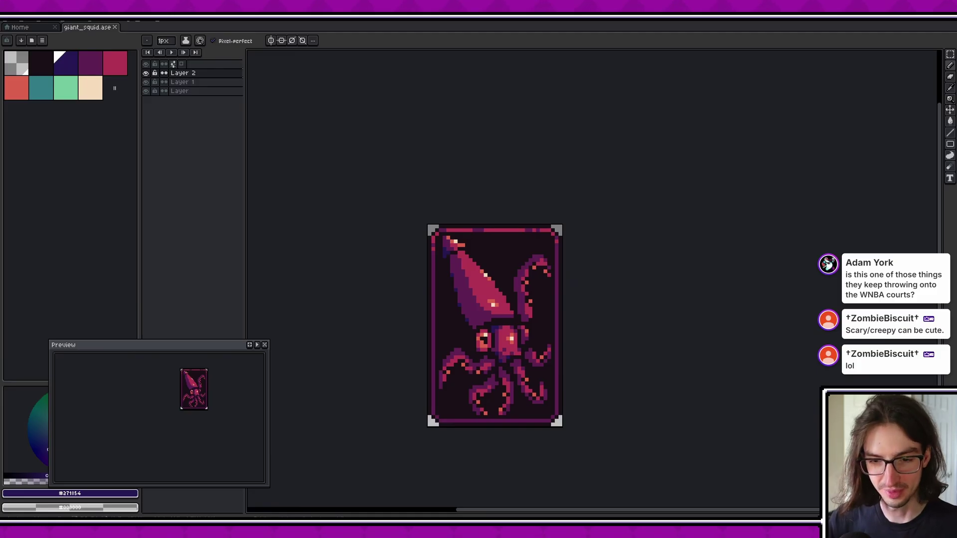
# Step: Hide the card background layer and open the export settings for giant_squid.png
pyautogui.scroll(-1, 493, 265)
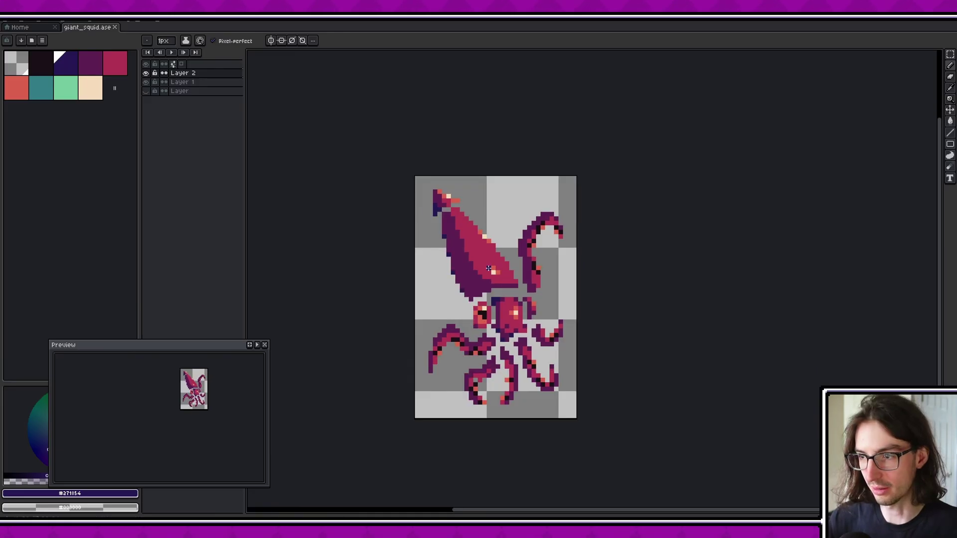
pyautogui.scroll(1, 485, 265)
pyautogui.hotkey('ctrl', 'alt', 'shift', 's')
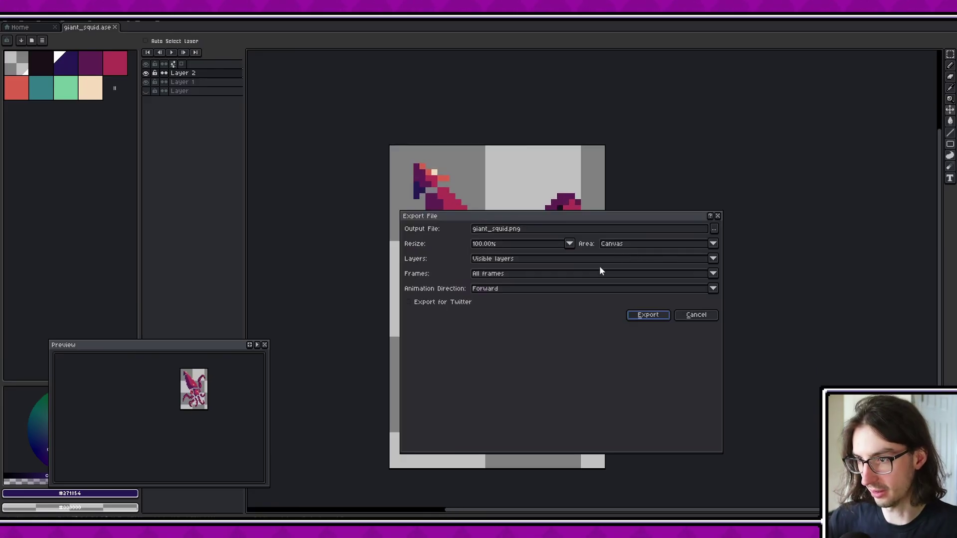